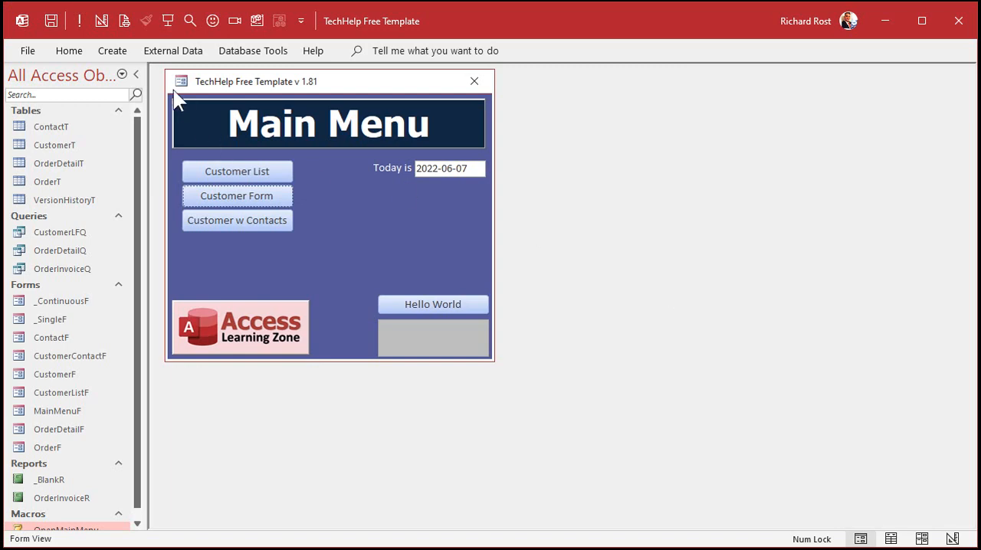
# - Create a new table in Design view and add an AutoNumber field named SaleID
pyautogui.click(120, 54)
pyautogui.click(128, 85)
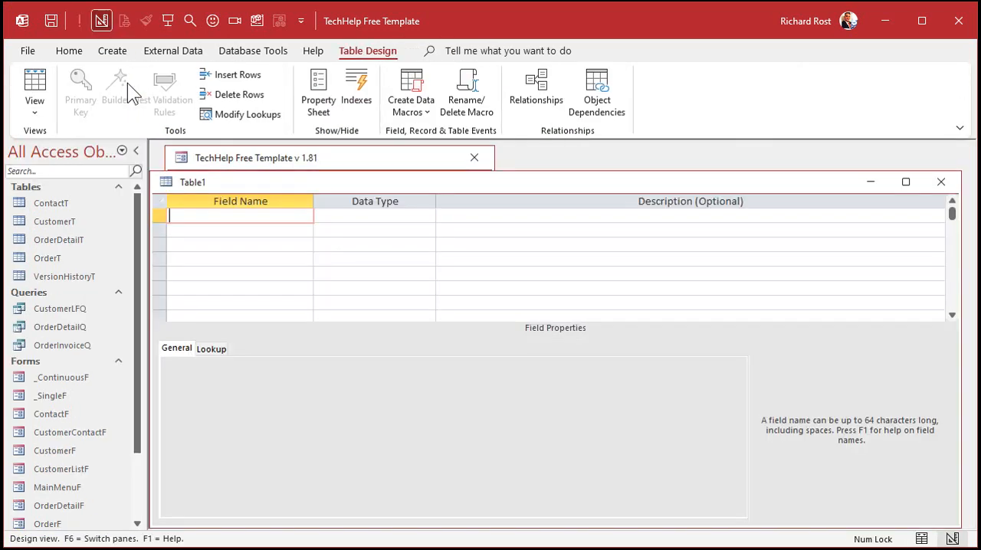
pyautogui.moveTo(237, 179); pyautogui.dragTo(259, 155)
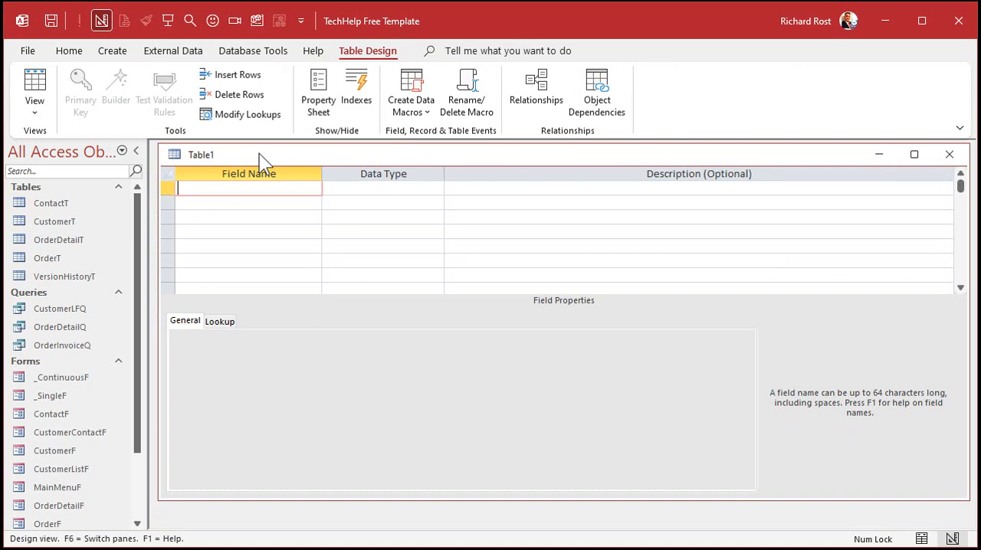
pyautogui.write('SaleID')
pyautogui.press('Tab')
pyautogui.write('a')
pyautogui.press('Tab')
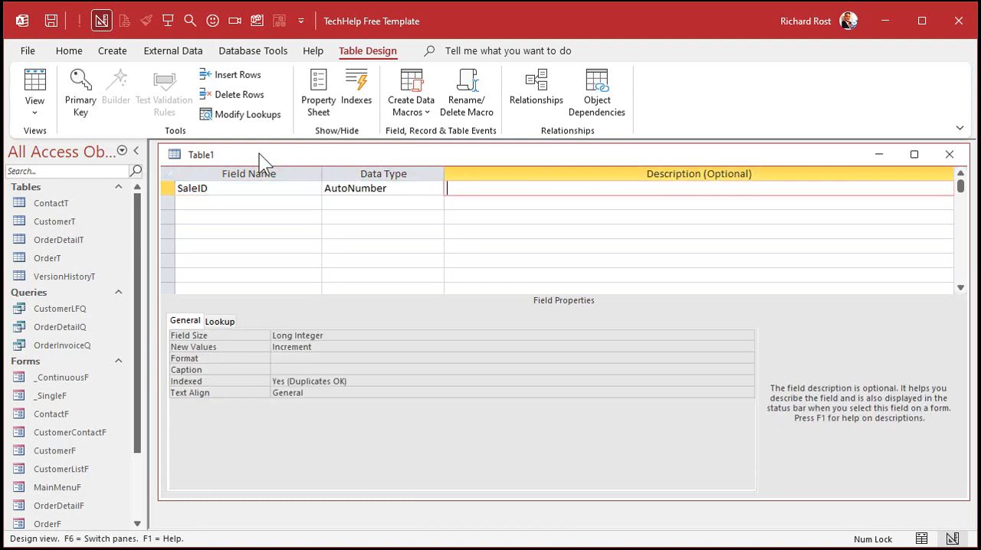
# - Add a Date/Time field named SaleDate below SaleID
pyautogui.press('Tab')
pyautogui.write('SaleDa')
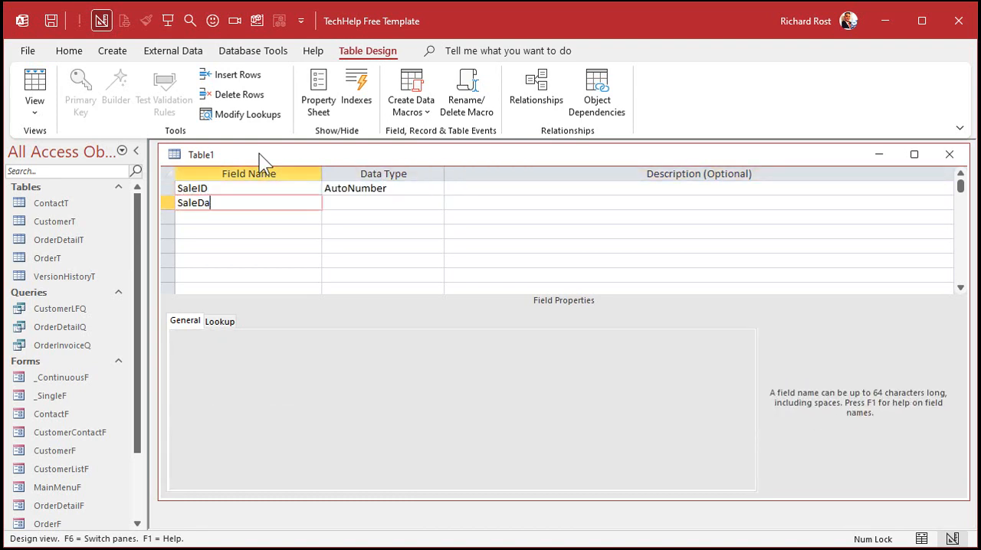
pyautogui.write('te')
pyautogui.press('Tab')
pyautogui.write('d')
pyautogui.press('Tab')
# - Add a Currency field named Amount below SaleDate
pyautogui.press('Tab')
pyautogui.write('Amount')
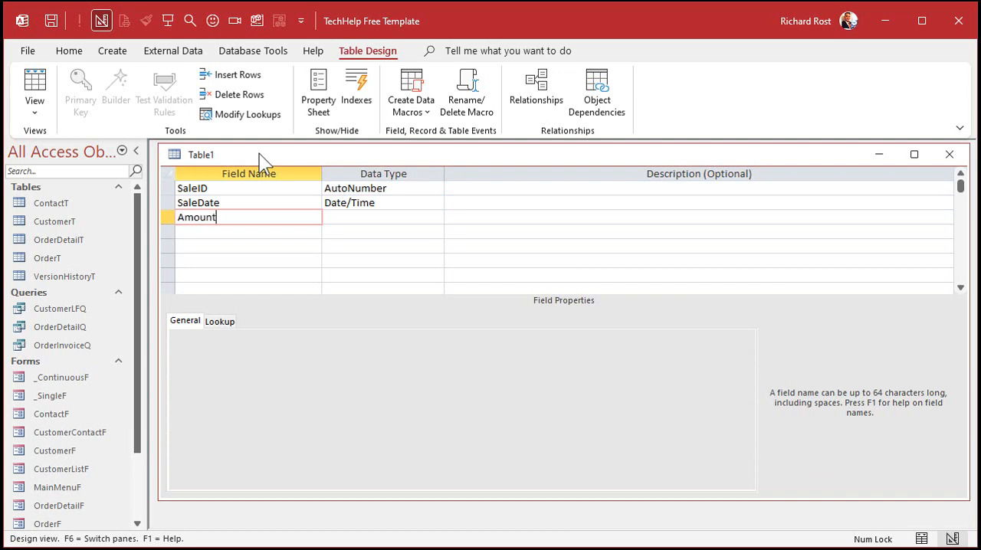
pyautogui.press('Tab')
pyautogui.write('c')
pyautogui.press('Tab')
pyautogui.press('Tab')
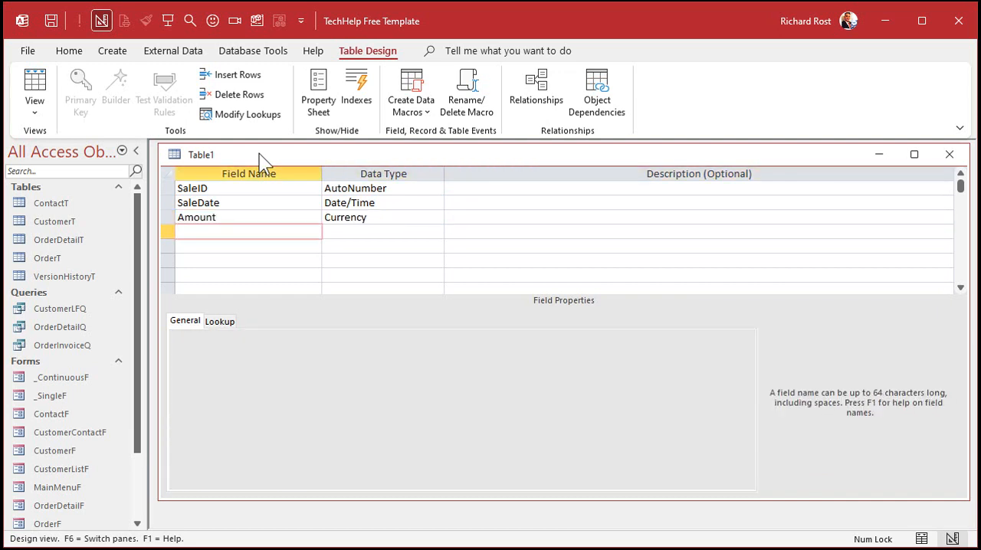
# - Save the table as SaleT and let Access create the primary key
pyautogui.hotkey('ctrl', 's')
pyautogui.write('SaleT')
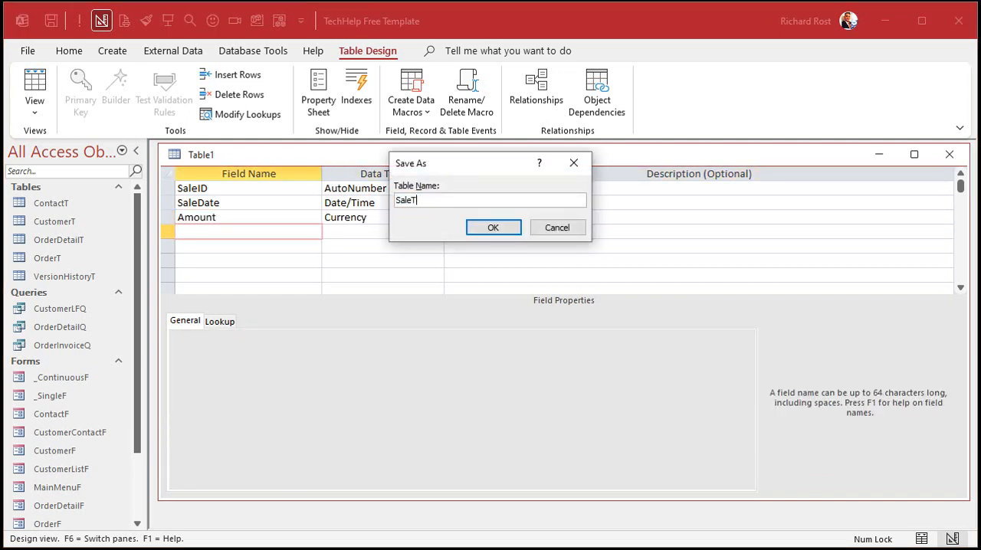
pyautogui.press('Return')
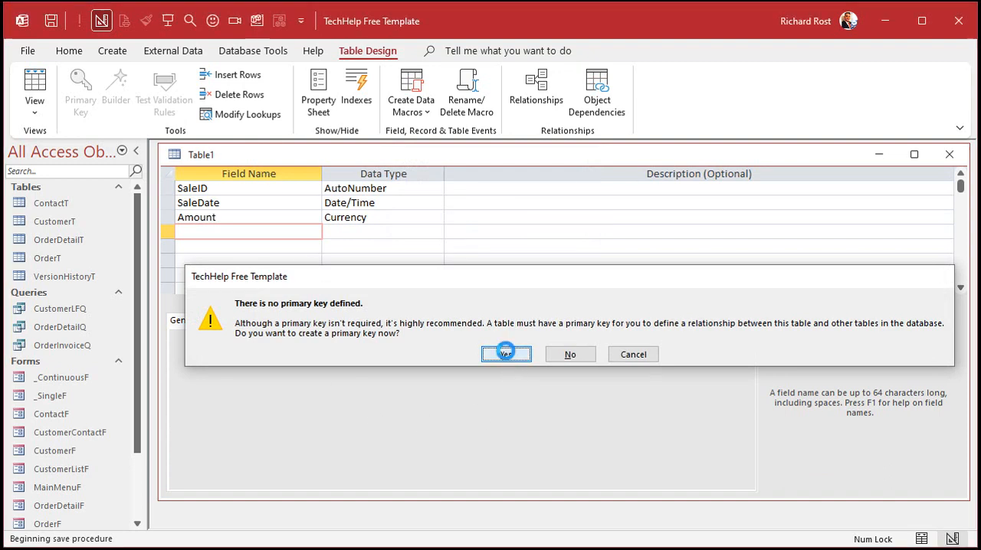
pyautogui.click(505, 352)
# - In Datasheet view, widen the SaleDate column and add a first sale dated 1/1 with an amount of 10
pyautogui.click(34, 89)
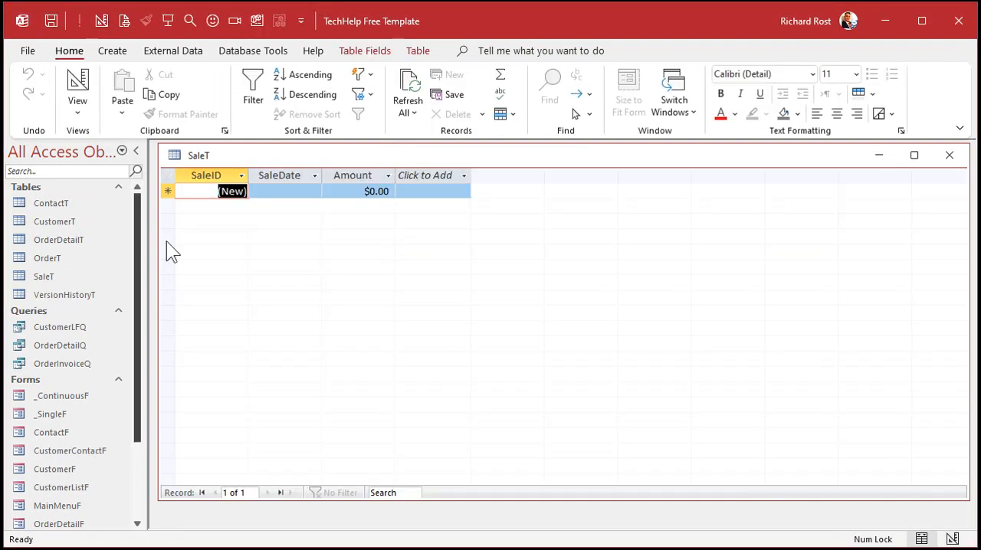
pyautogui.moveTo(321, 174); pyautogui.dragTo(351, 175)
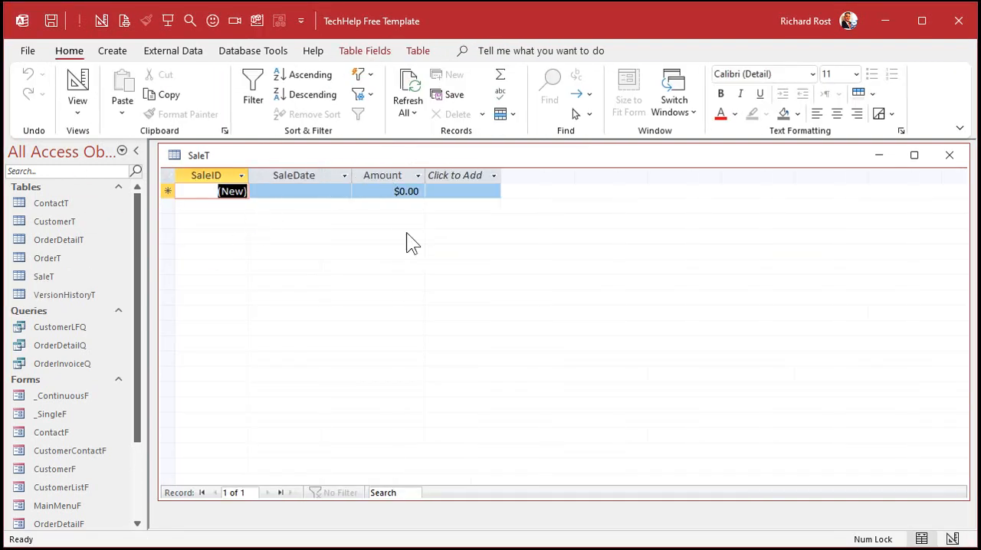
pyautogui.click(304, 188)
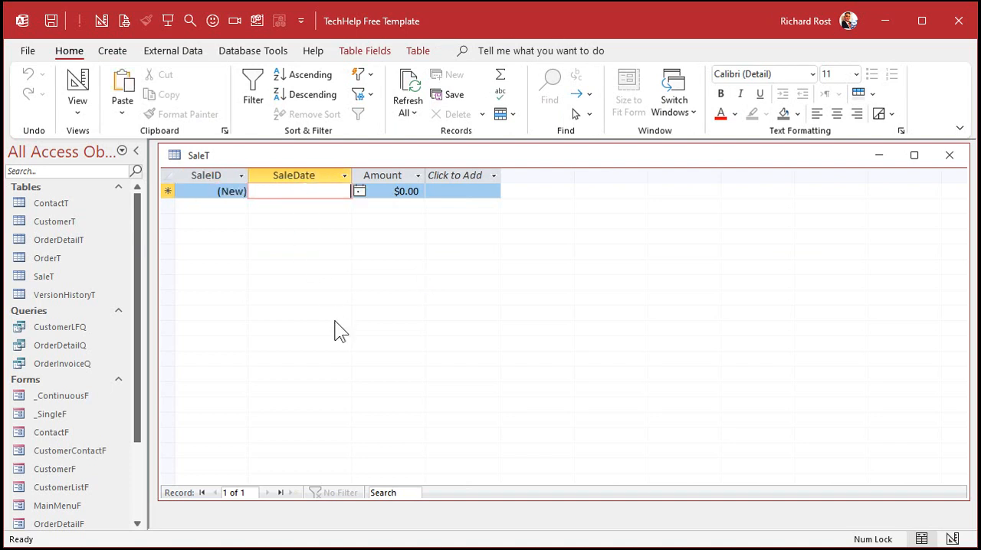
pyautogui.write('1/1')
pyautogui.press('Tab')
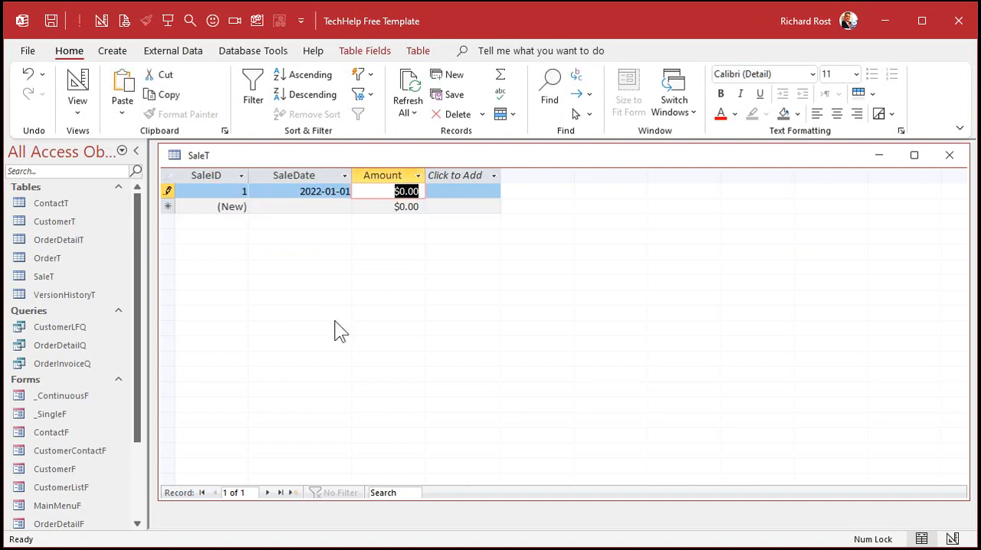
pyautogui.write('10')
# - Add two more January sales: 1/15 for 20 and 1/20 for 30
pyautogui.press('Down')
pyautogui.press('Left')
pyautogui.write('1/15')
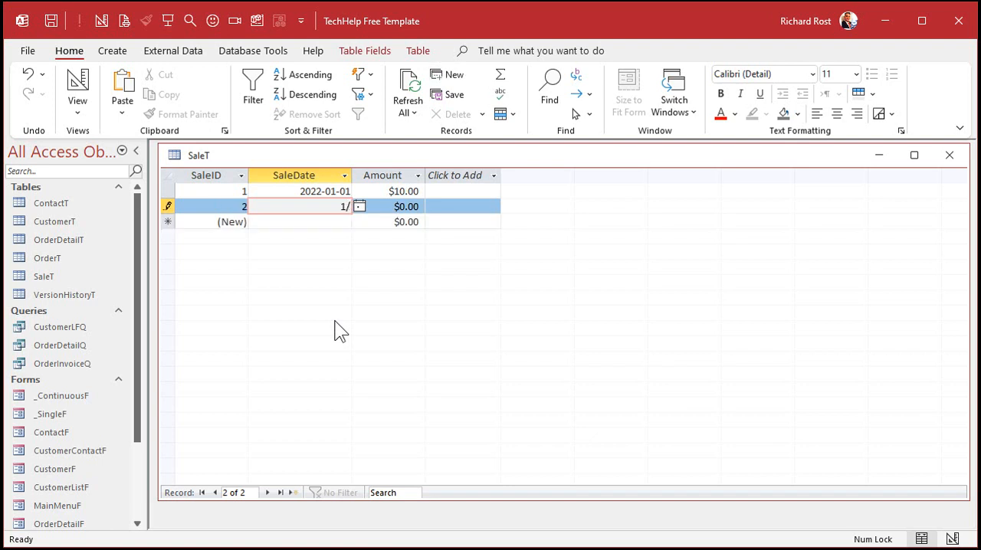
pyautogui.press('Tab')
pyautogui.write('20')
pyautogui.press('Down')
pyautogui.press('Left')
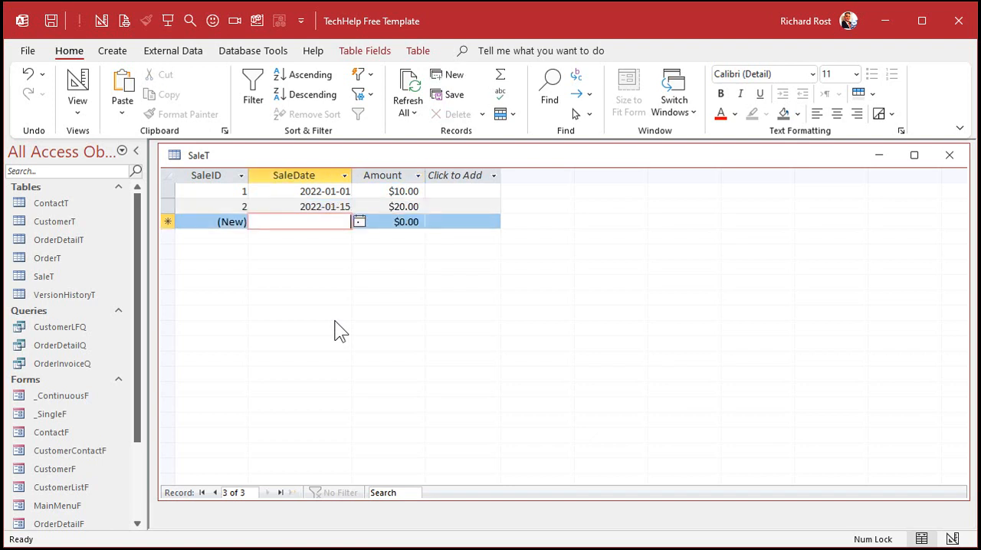
pyautogui.write('1/20')
pyautogui.press('Tab')
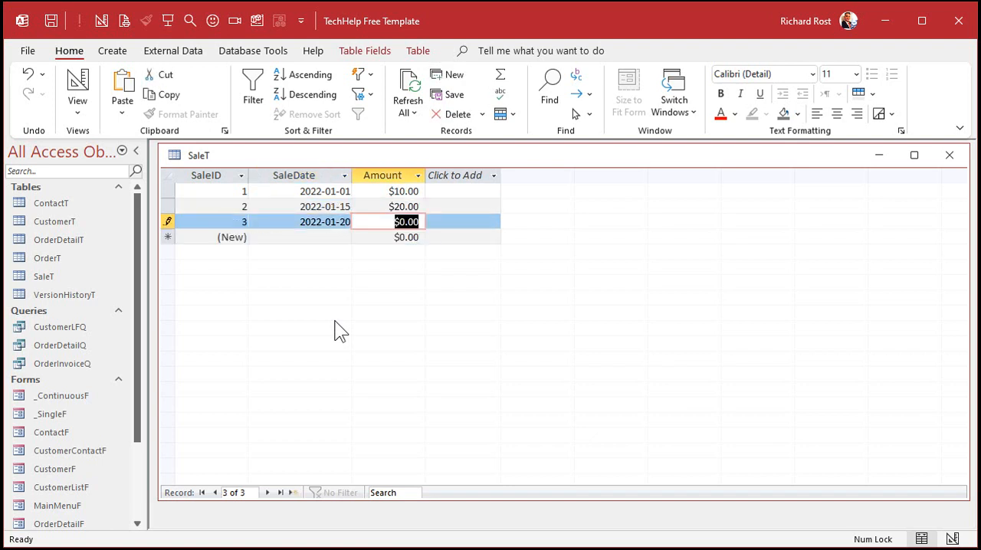
pyautogui.write('30')
# - Add two February sales: 2/2 for 50 and 2/5 for 70
pyautogui.press('Down')
pyautogui.press('Left')
pyautogui.write('2')
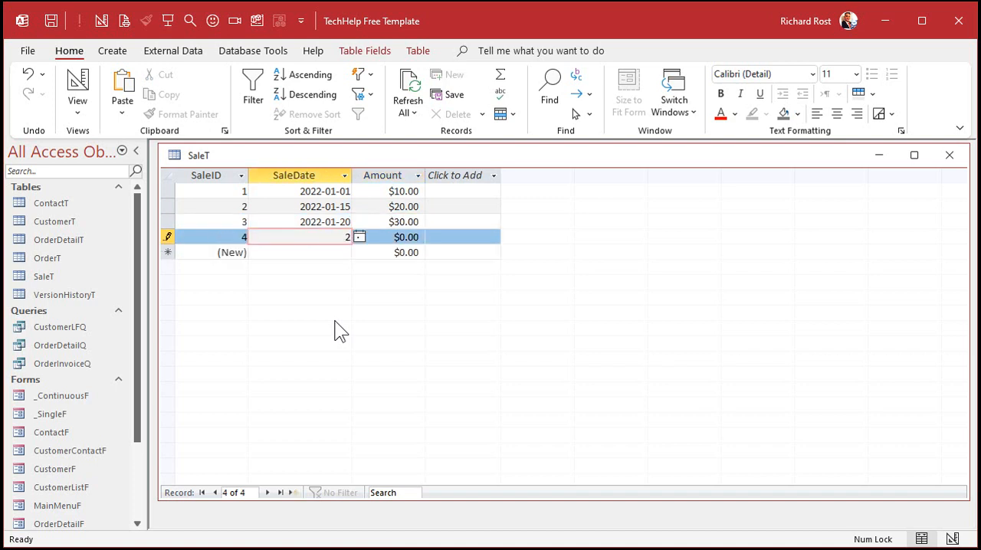
pyautogui.write('/2')
pyautogui.press('Tab')
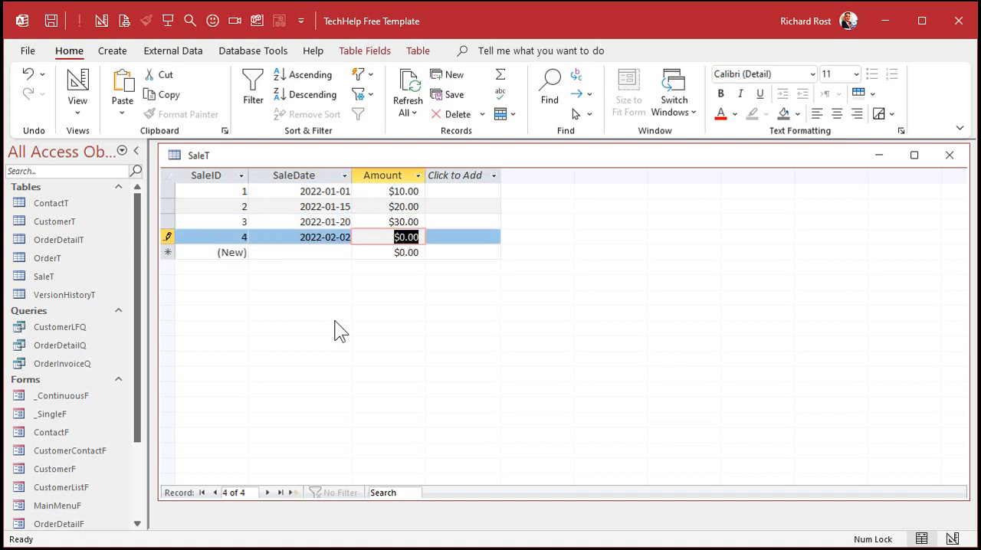
pyautogui.write('50')
pyautogui.press('Down')
pyautogui.press('Left')
pyautogui.write('2')
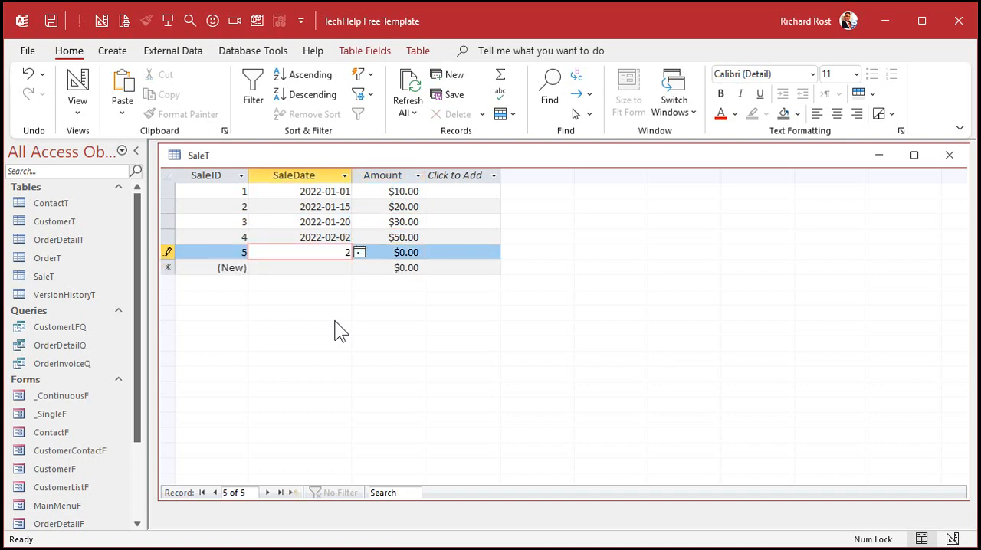
pyautogui.write('/5')
pyautogui.press('Tab')
pyautogui.write('70')
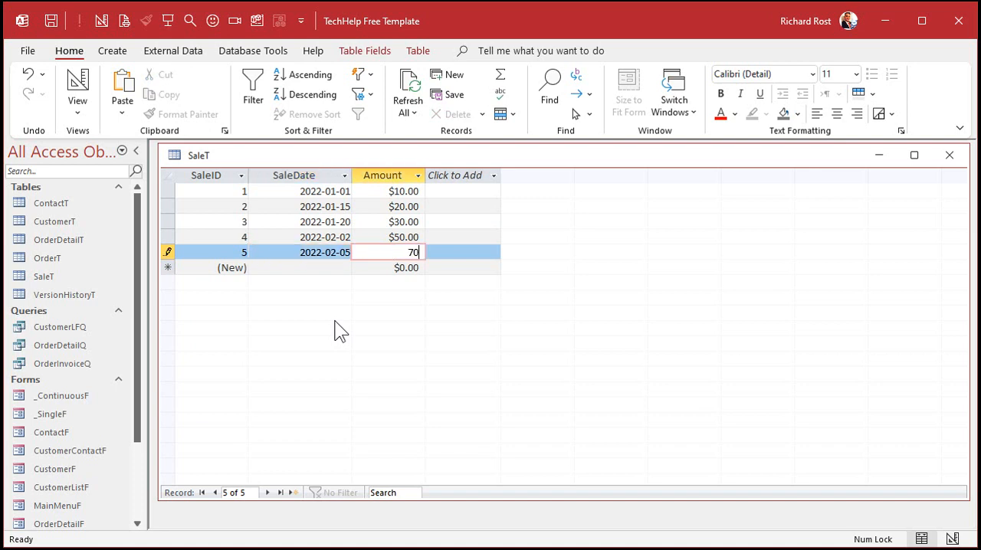
# - Add a third February sale dated 2/20 with an amount of 100
pyautogui.press('Down')
pyautogui.press('Left')
pyautogui.click(316, 177)
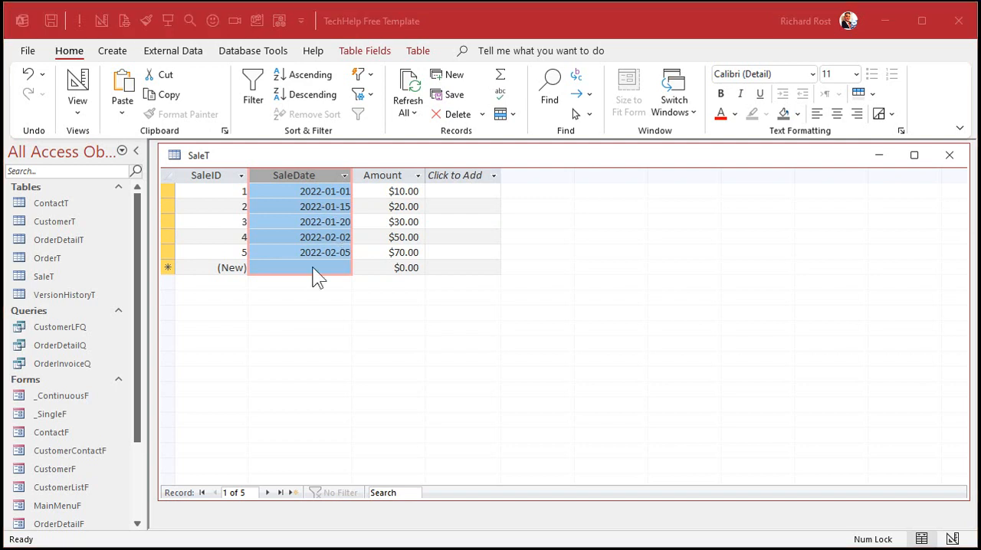
pyautogui.click(334, 269)
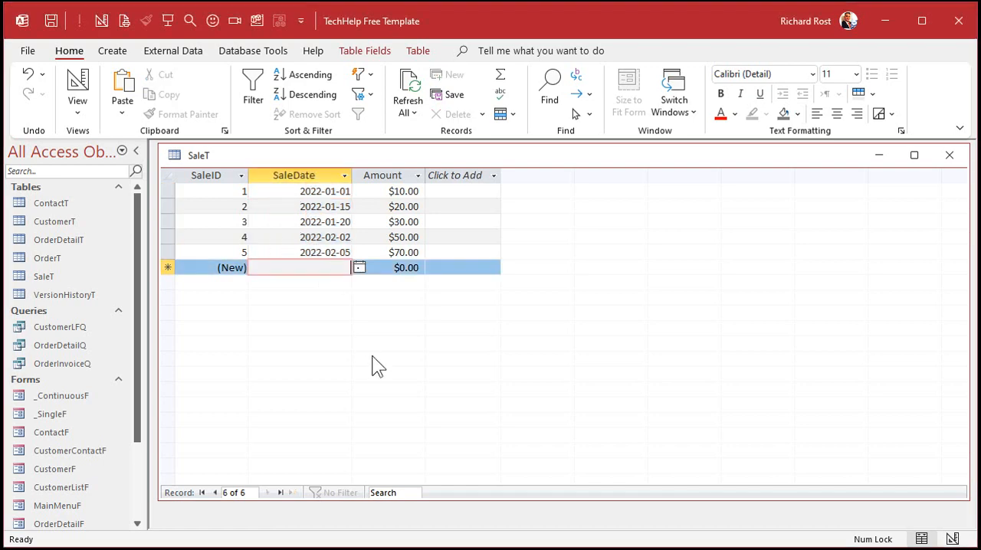
pyautogui.write('2/20')
pyautogui.press('Tab')
pyautogui.write('10')
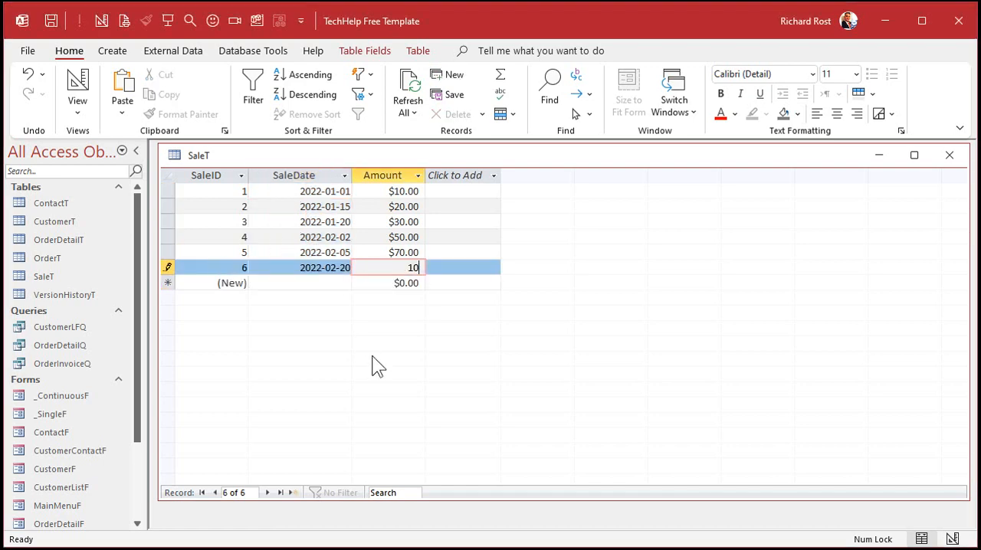
pyautogui.write('0')
# - Add two more sale records: 3/1 for 25 and 2/15 for 30
pyautogui.press('Tab')
pyautogui.write('3/1')
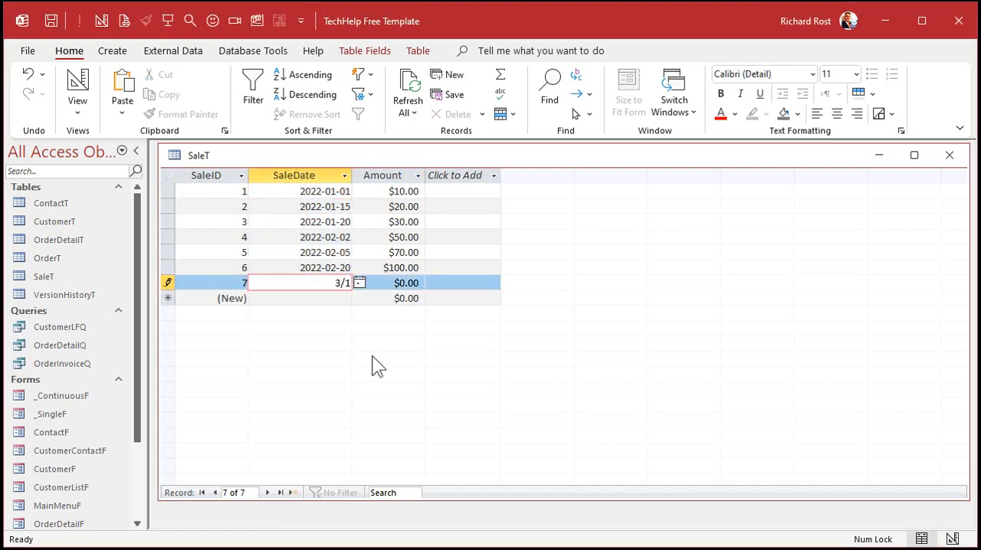
pyautogui.press('Tab')
pyautogui.write('25')
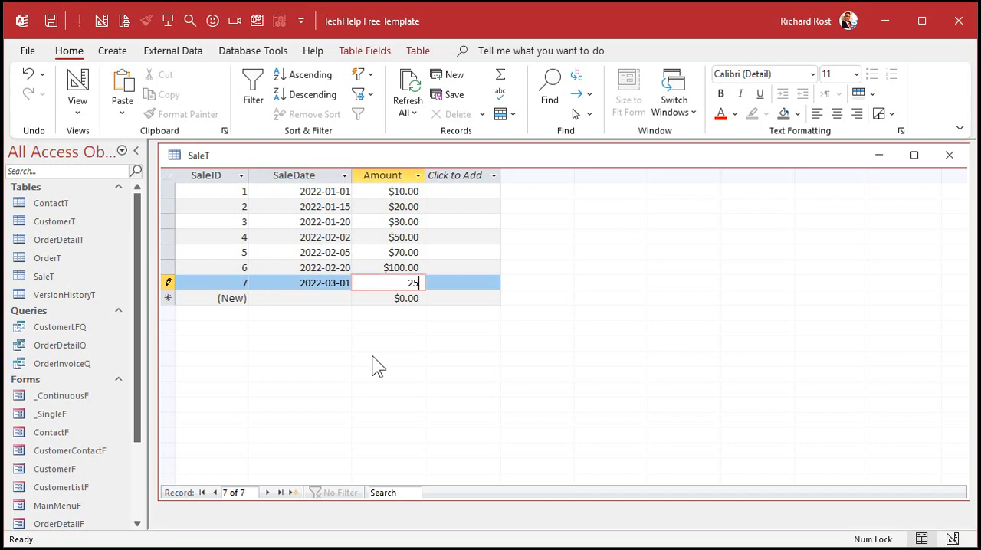
pyautogui.press('Tab')
pyautogui.press('Tab')
pyautogui.write('2/15')
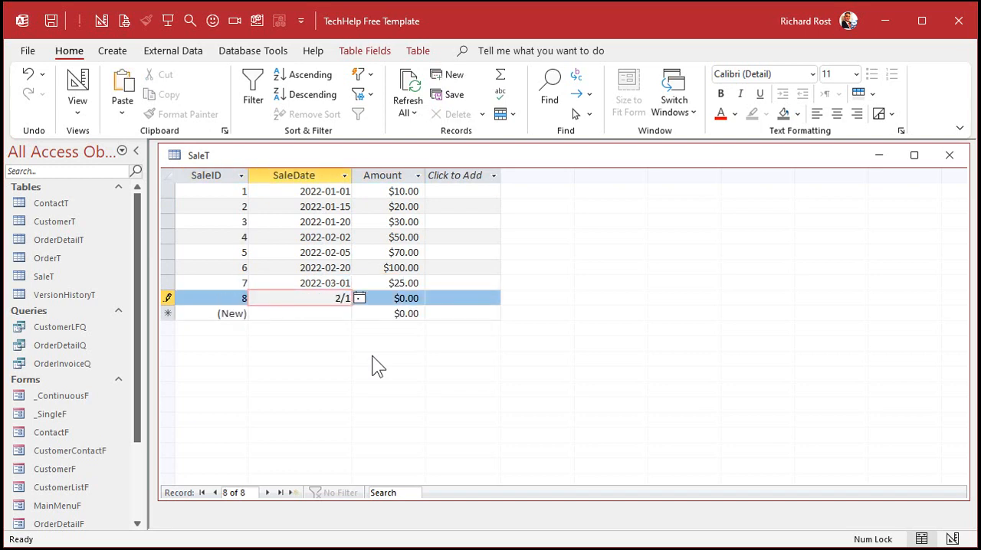
pyautogui.press('Tab')
pyautogui.write('30')
pyautogui.press('Down')
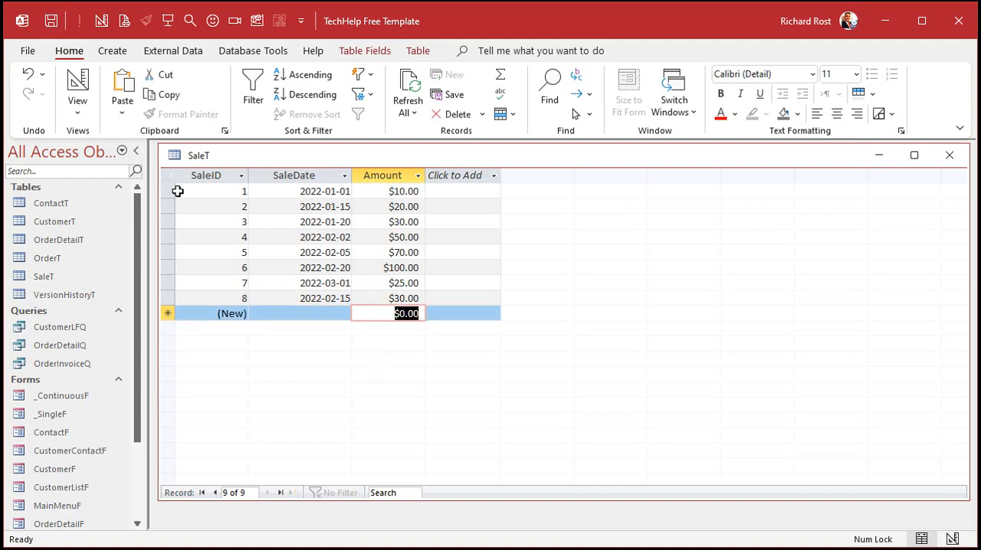
# - Correct the last sale's date to 2022-03-15
pyautogui.moveTo(170, 193); pyautogui.dragTo(167, 299)
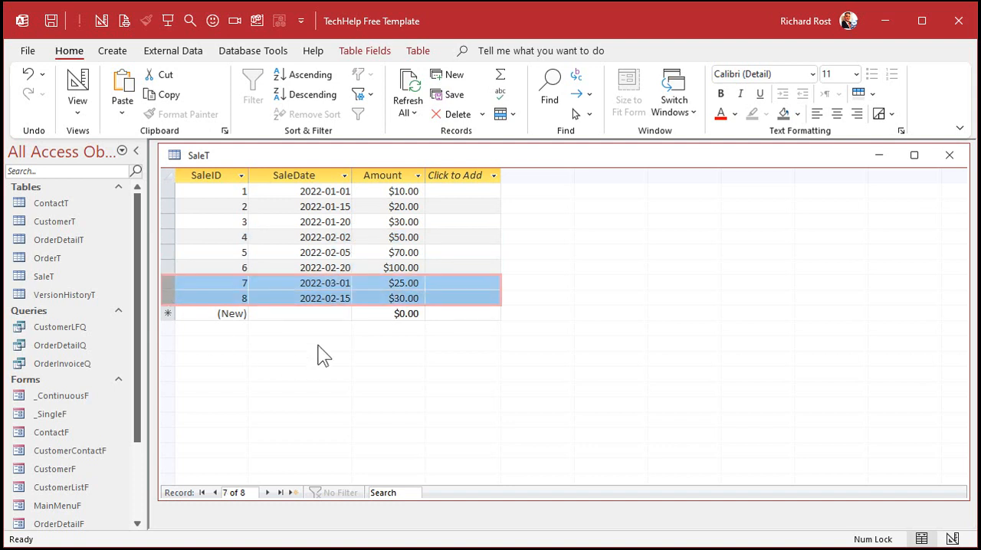
pyautogui.moveTo(331, 298); pyautogui.dragTo(336, 298)
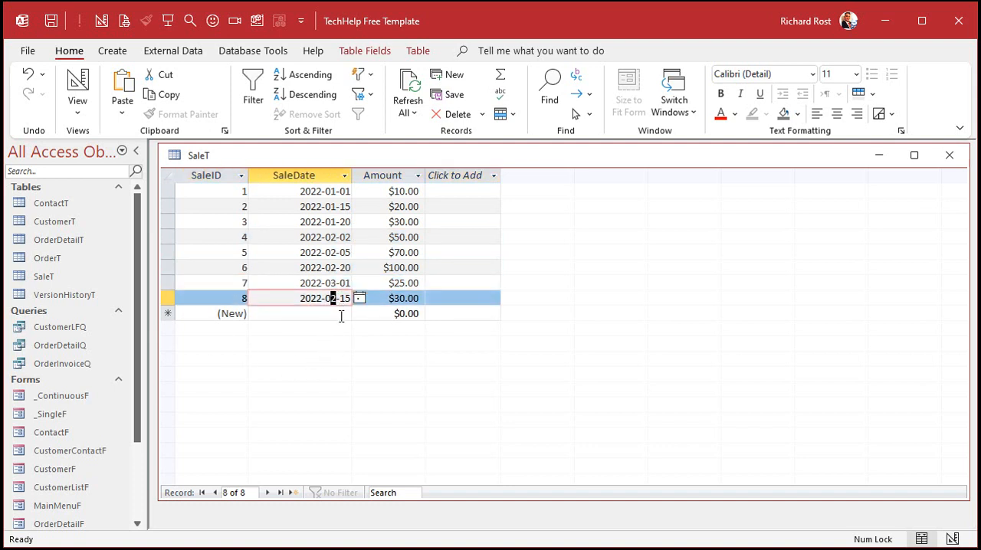
pyautogui.write('3')
pyautogui.press('Down')
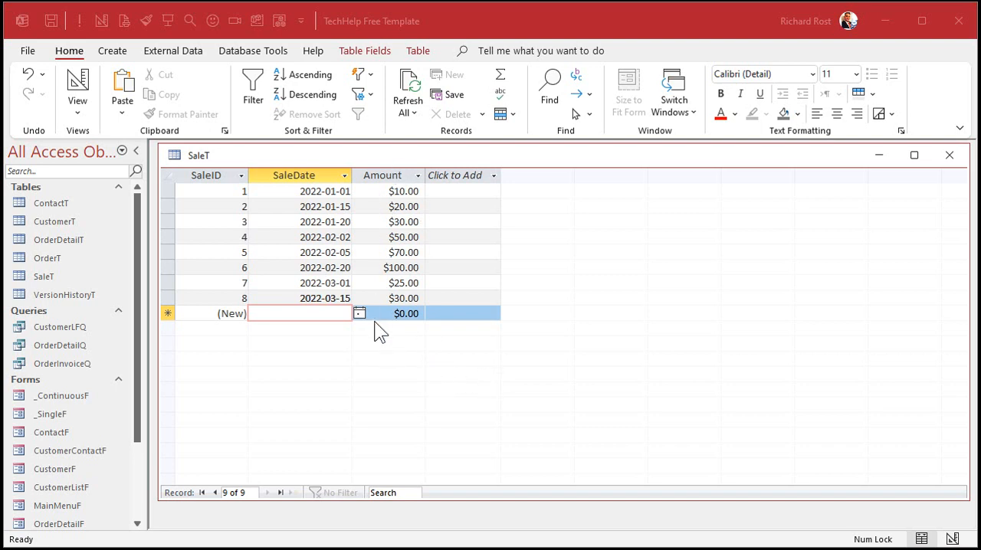
# - Switch SaleT to Design view and close it, saving the layout changes
pyautogui.rightClick(575, 156)
pyautogui.click(622, 231)
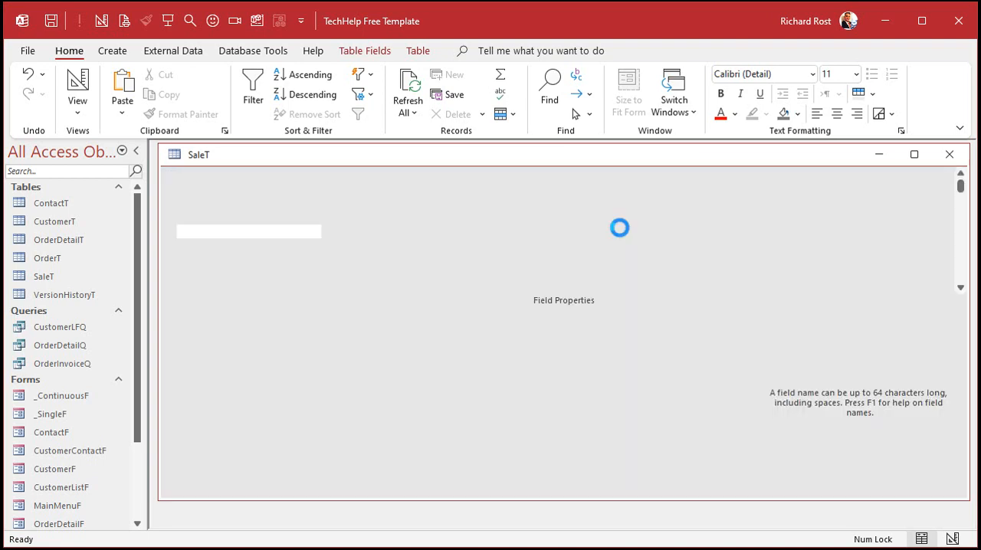
pyautogui.click(948, 154)
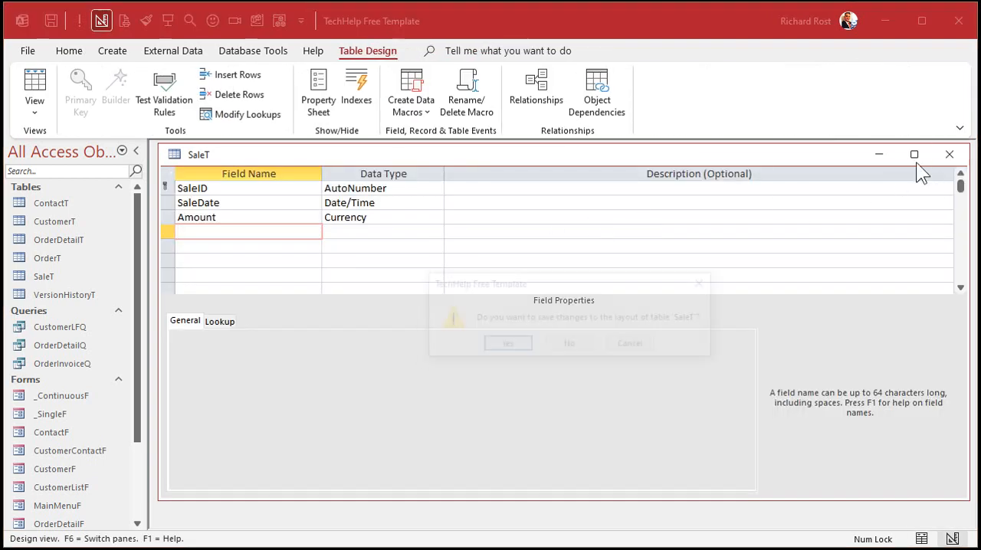
pyautogui.click(506, 345)
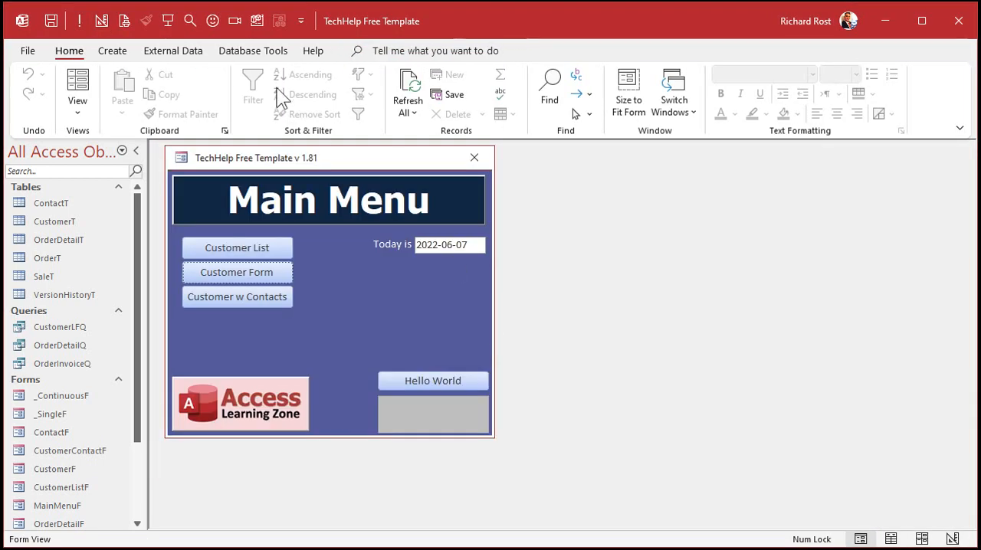
# - Create a new query in Design view based on SaleT and add the Amount field to its grid
pyautogui.click(115, 52)
pyautogui.click(259, 98)
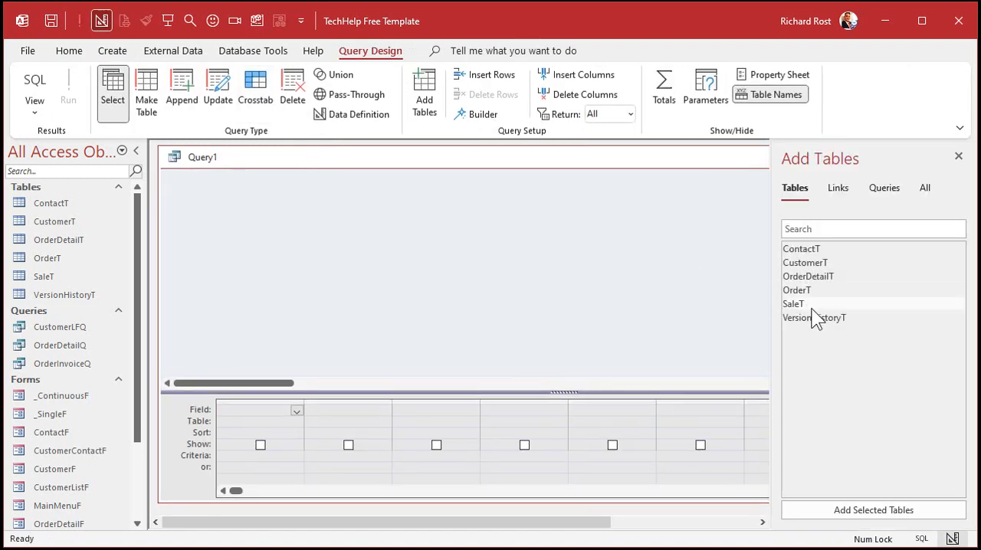
pyautogui.doubleClick(812, 305)
pyautogui.click(957, 157)
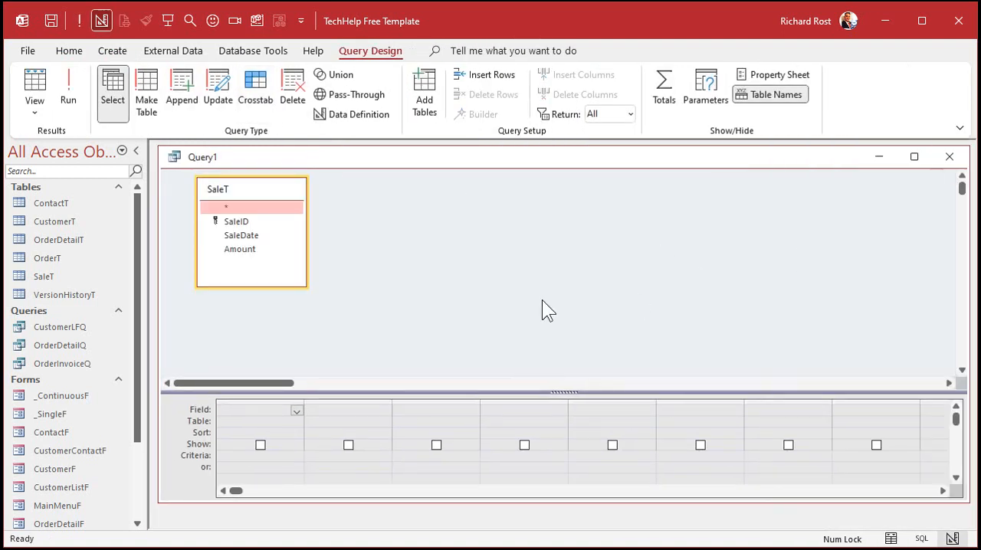
pyautogui.doubleClick(242, 251)
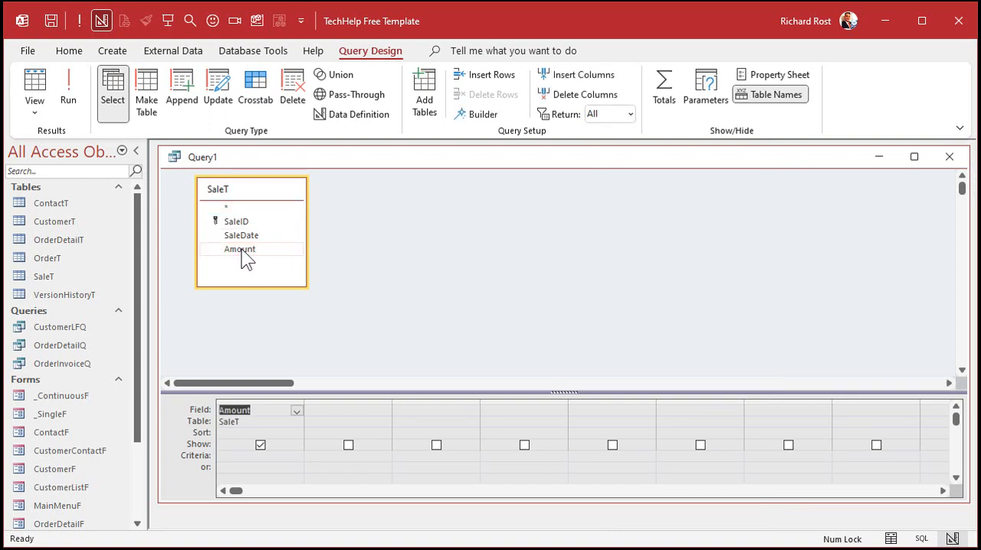
# - Turn on totals for the query, set Amount's total to Avg, and run it to view the average
pyautogui.click(662, 99)
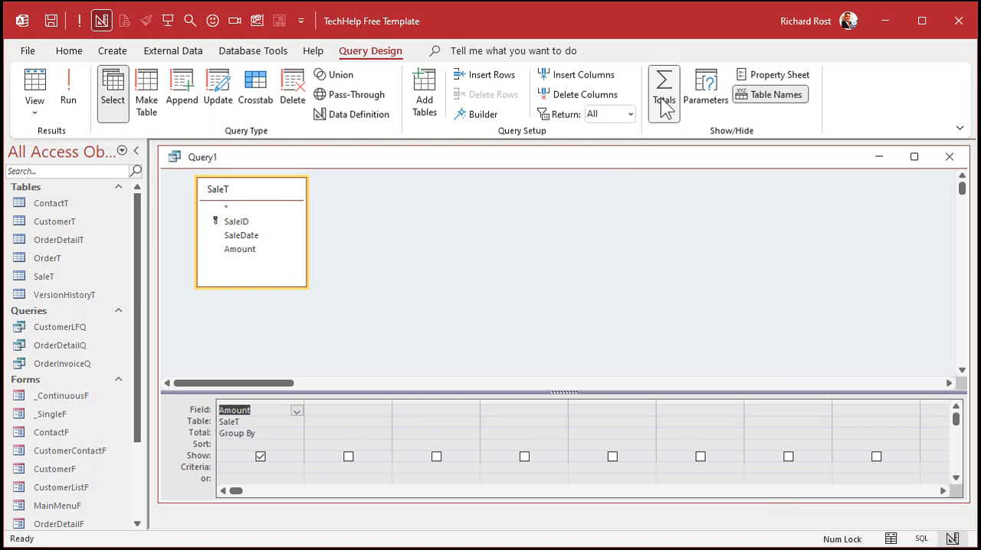
pyautogui.click(297, 434)
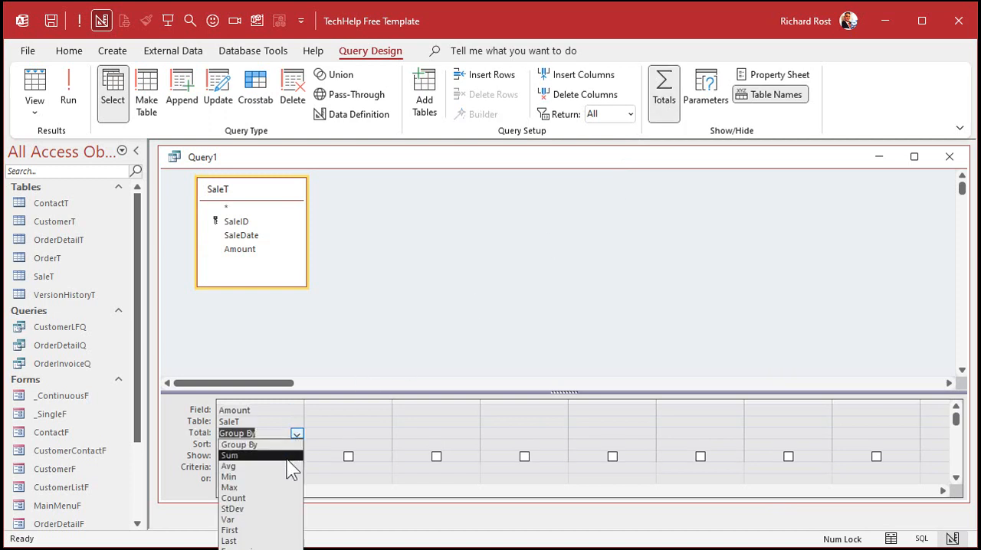
pyautogui.click(286, 465)
pyautogui.click(297, 435)
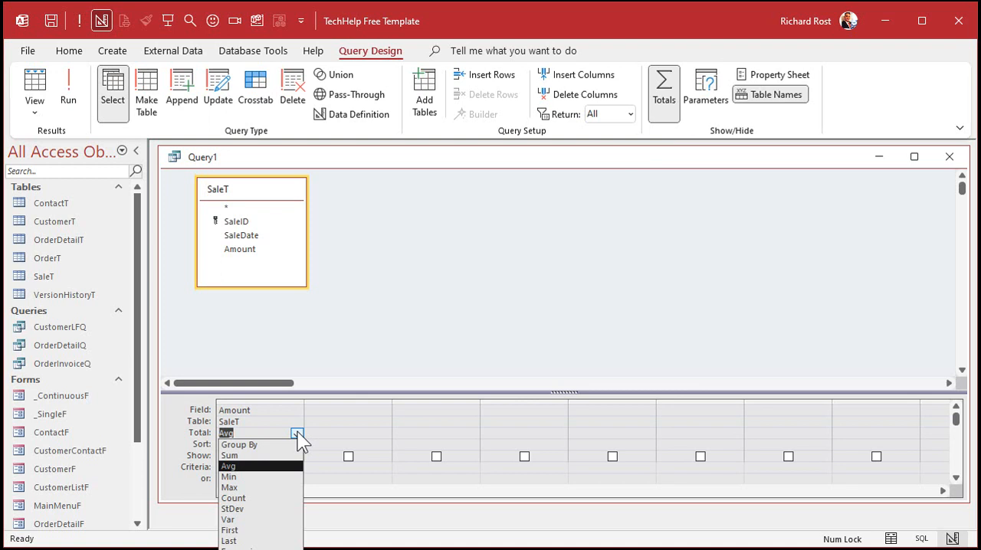
pyautogui.click(368, 316)
pyautogui.click(67, 77)
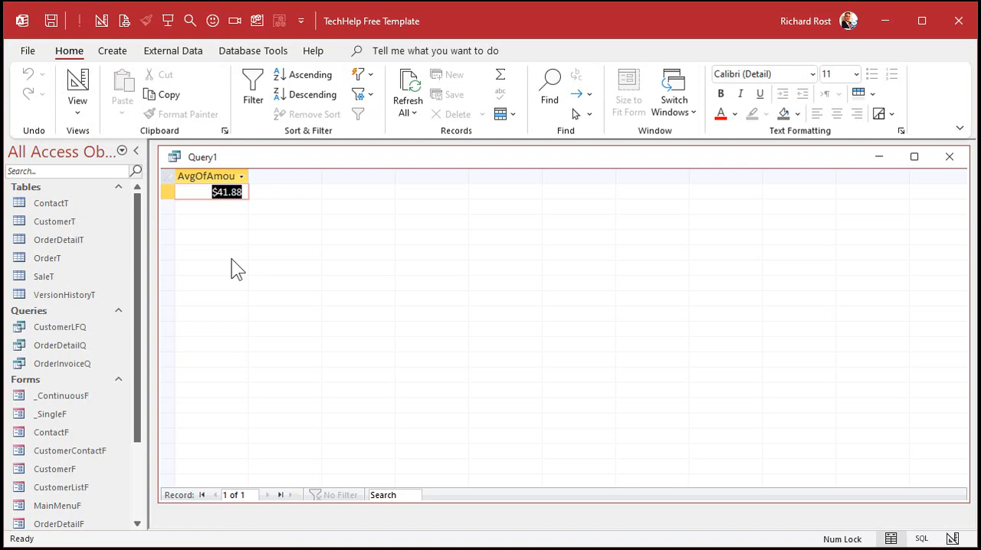
pyautogui.click(79, 83)
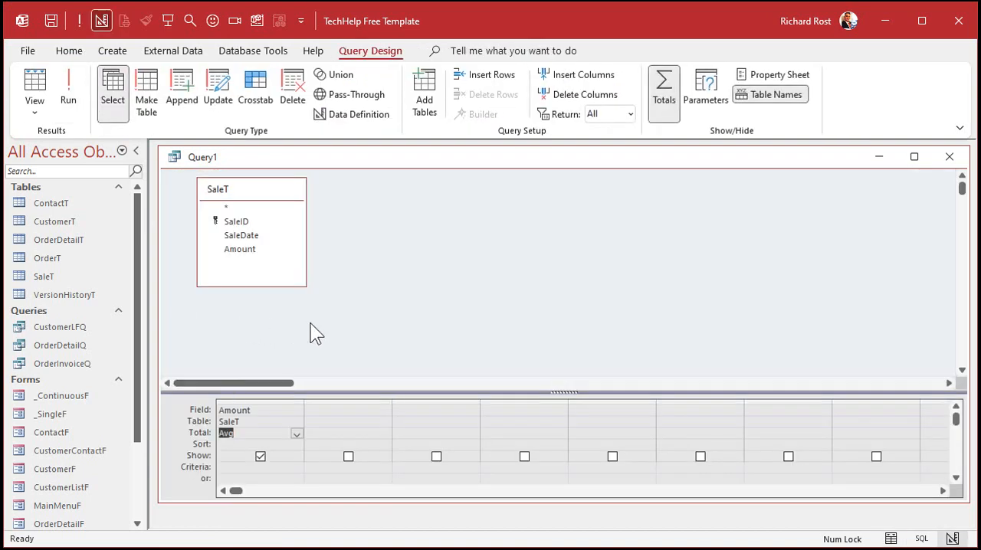
# - Remove the totals from the query and run it to view the individual amounts
pyautogui.click(665, 98)
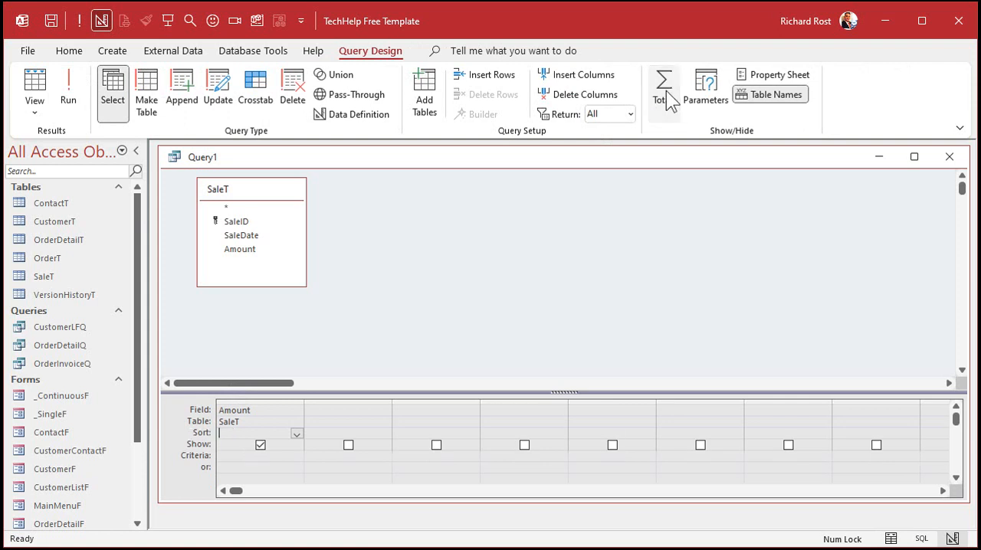
pyautogui.click(70, 84)
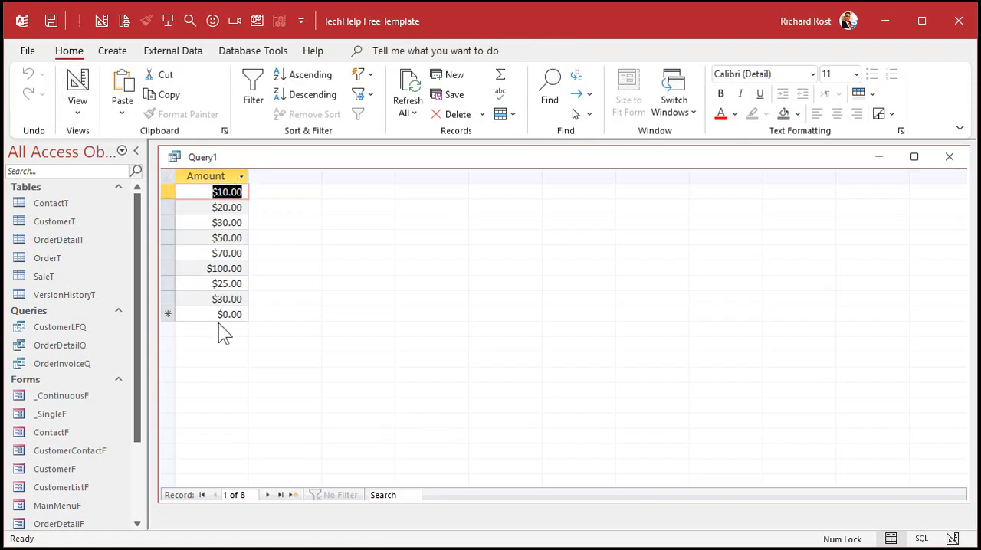
pyautogui.click(77, 81)
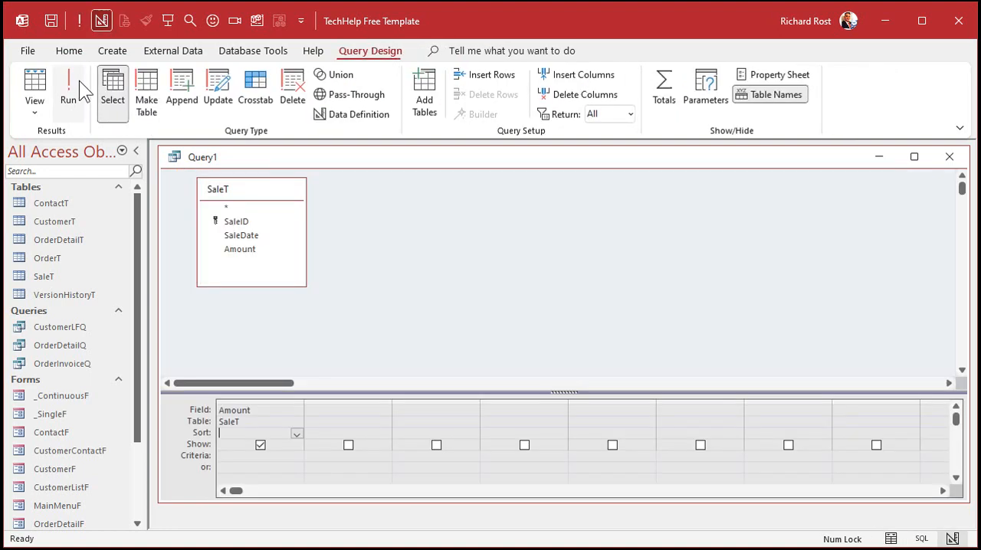
# - Add the SaleDate field to the query grid and move its column ahead of Amount
pyautogui.doubleClick(241, 237)
pyautogui.click(350, 405)
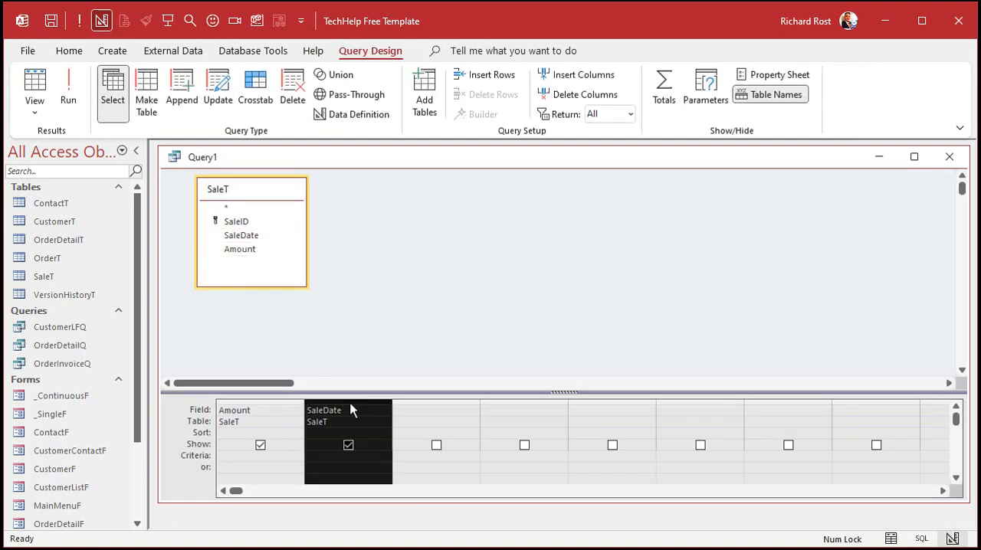
pyautogui.moveTo(350, 409); pyautogui.dragTo(230, 410)
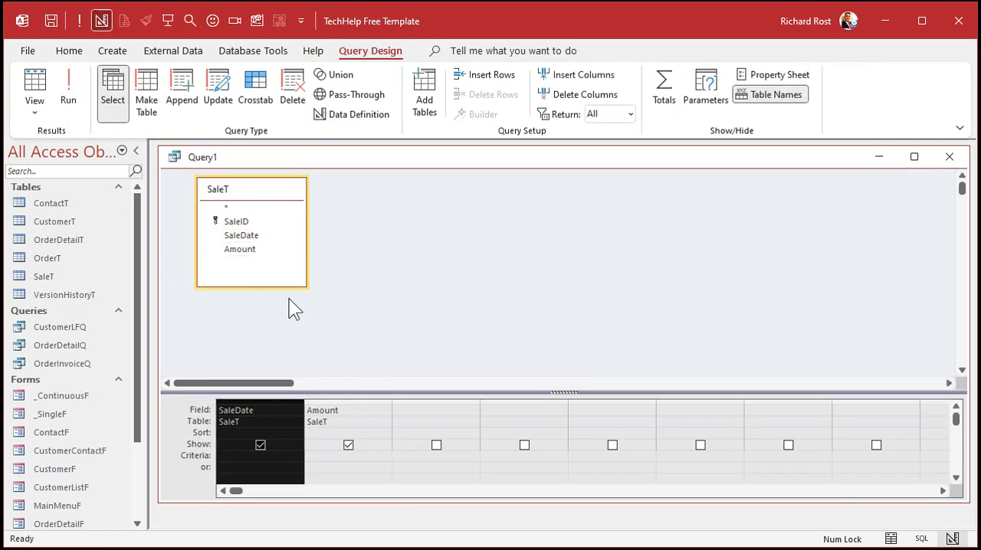
# - Widen the SaleDate column, set its criteria to Between #2022-02-01# And #2022-02-28#, and run the query
pyautogui.click(231, 456)
pyautogui.moveTo(304, 401); pyautogui.dragTo(419, 401)
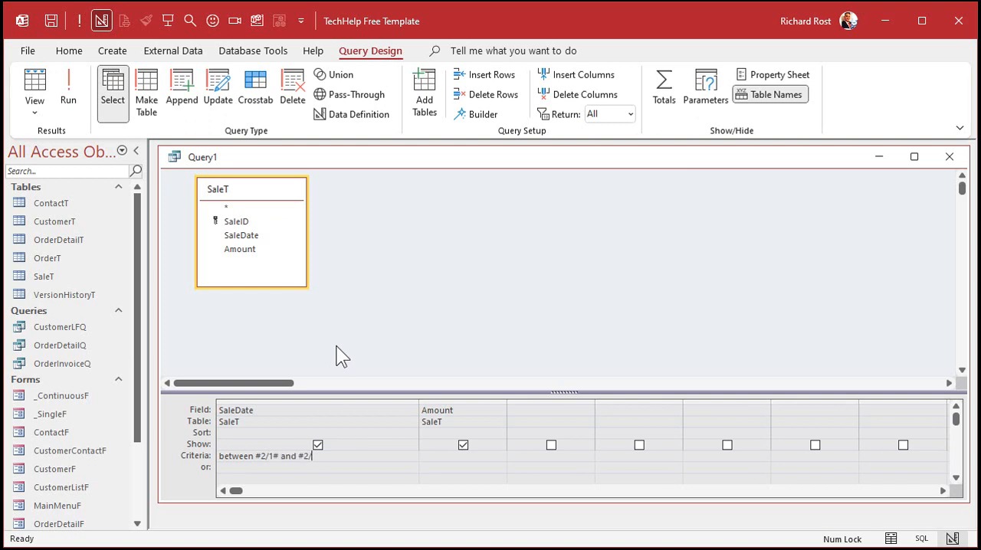
pyautogui.press('Tab')
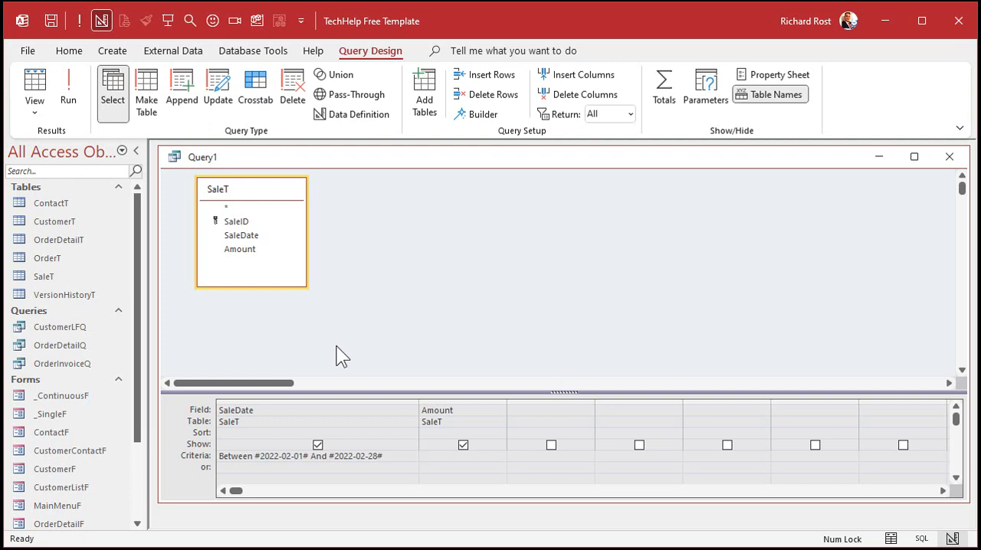
pyautogui.click(68, 92)
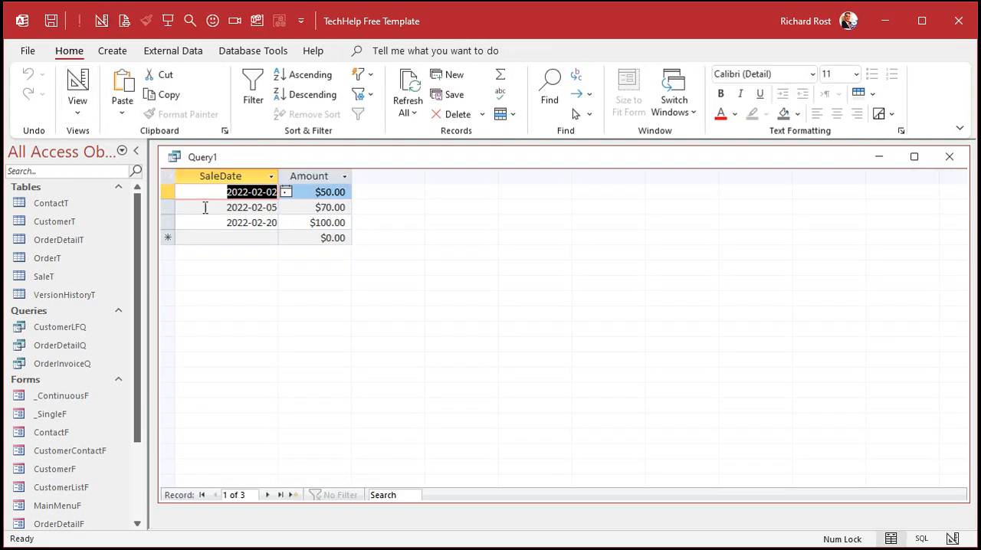
# - Try averaging Amount with totals grouped by SaleDate in the date-filtered query, and turn the totals off again
pyautogui.click(77, 88)
pyautogui.click(663, 107)
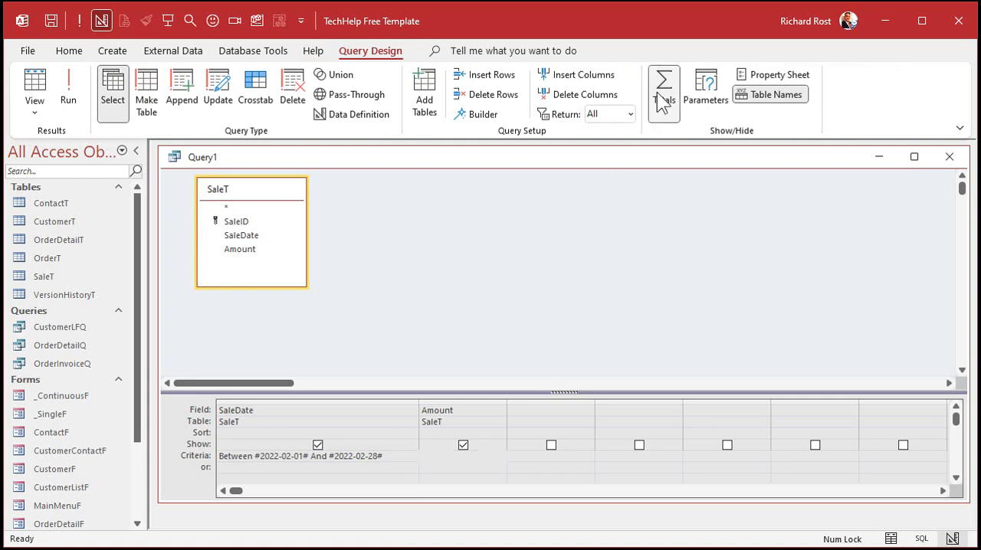
pyautogui.click(71, 88)
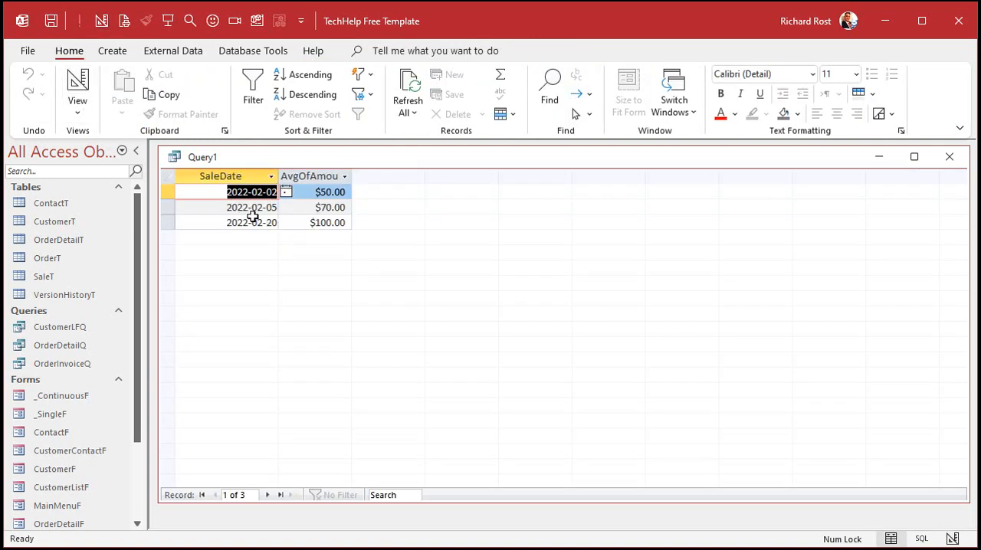
pyautogui.click(79, 81)
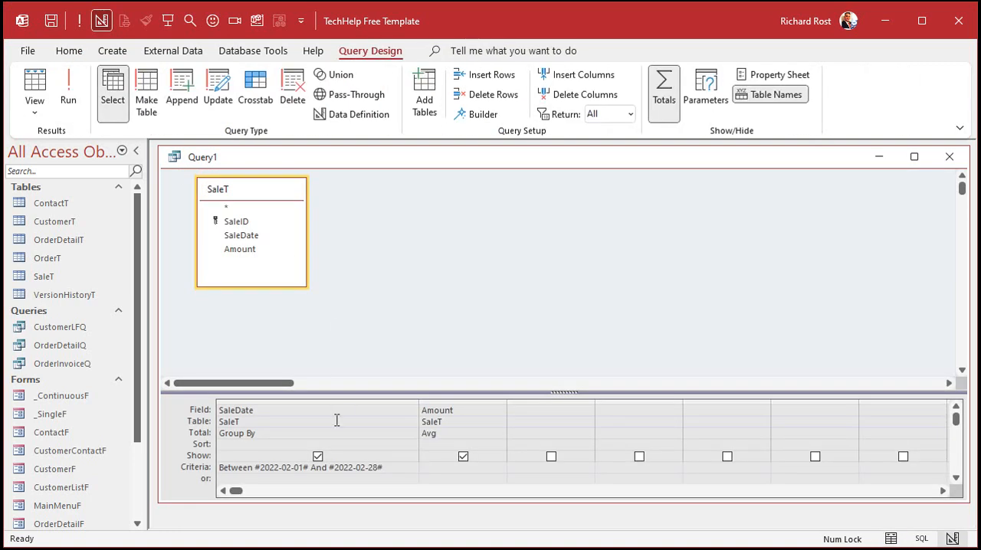
pyautogui.click(664, 88)
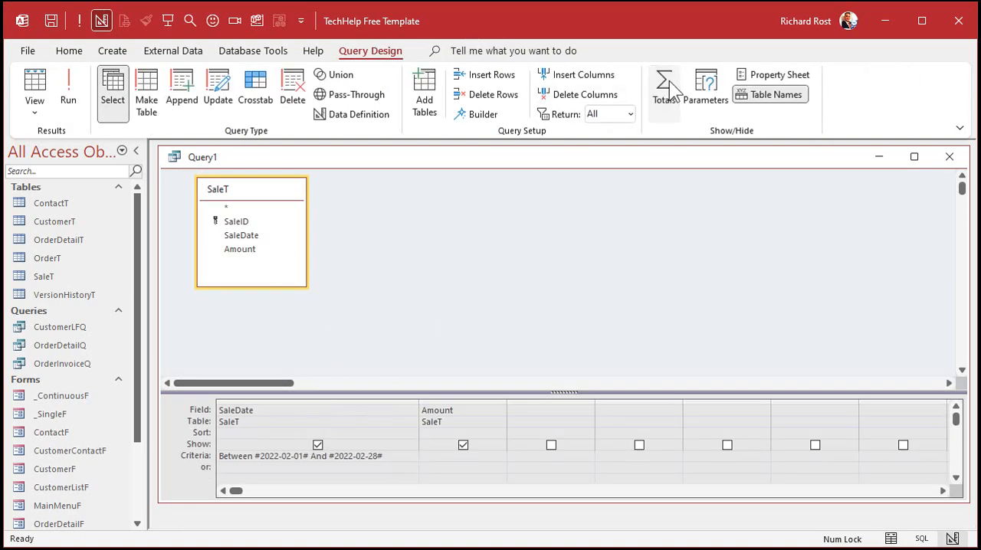
# - Run the date-filtered query, save it as SalesByDateQ, and close it
pyautogui.click(71, 92)
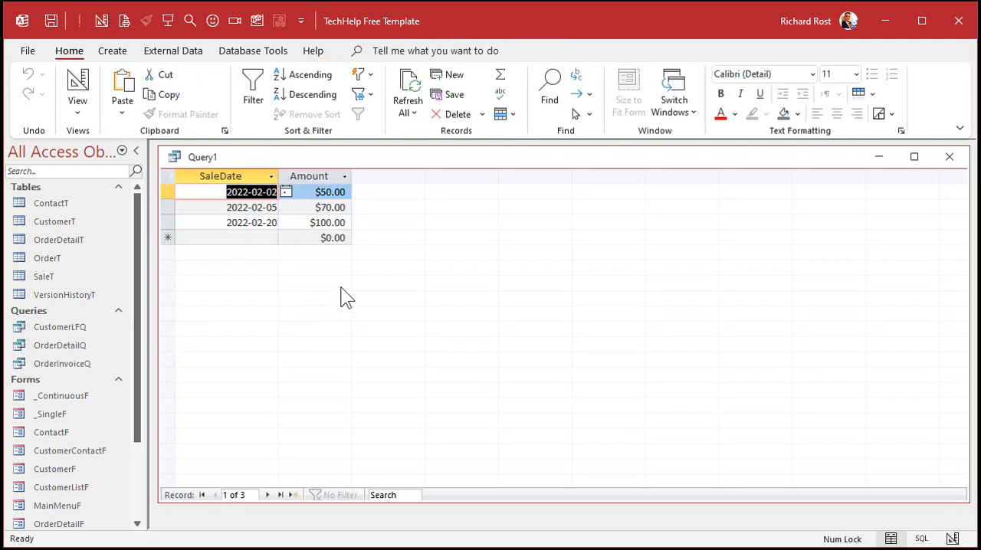
pyautogui.hotkey('ctrl', 's')
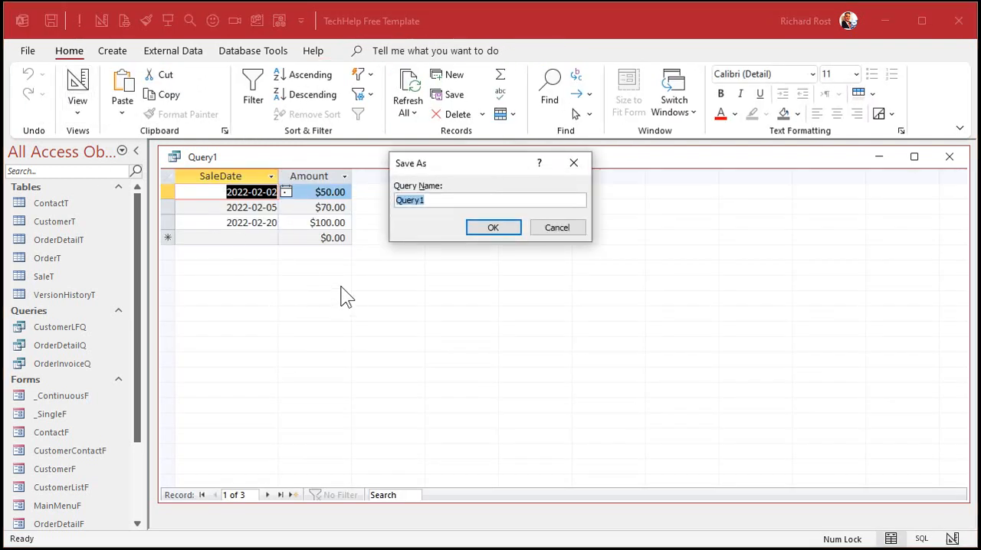
pyautogui.write('SalesByDateQ')
pyautogui.press('Return')
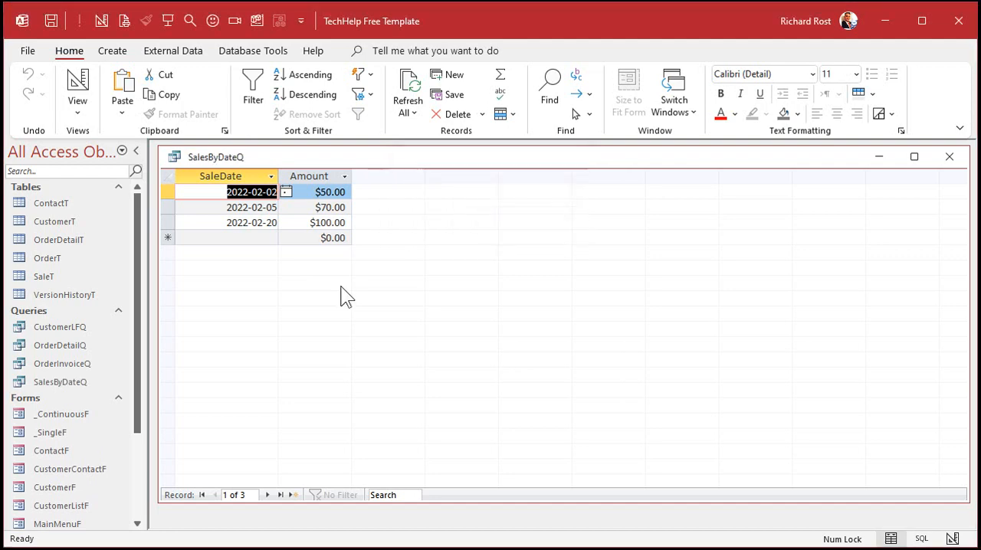
pyautogui.click(948, 157)
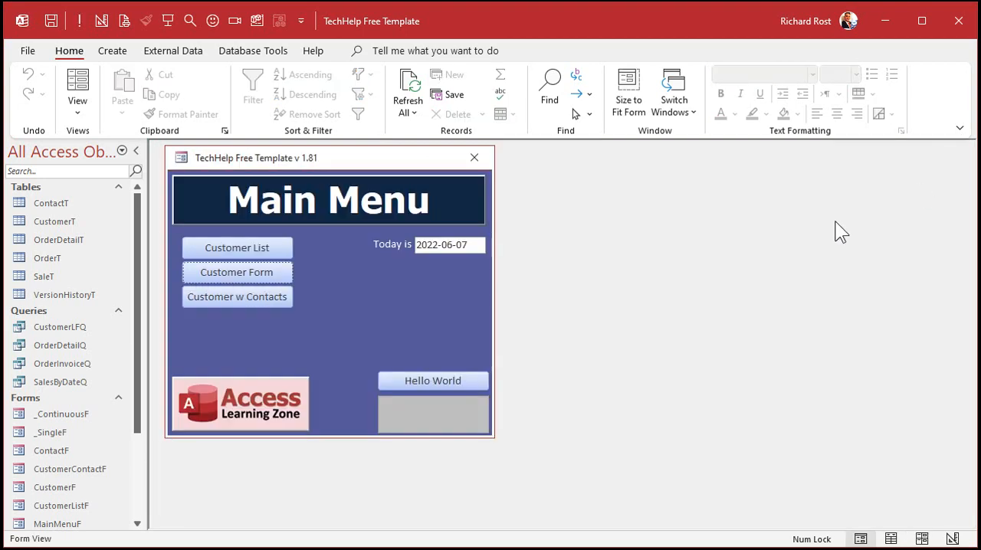
# - Create a new query in Design view using the SalesByDateQ query as its source
pyautogui.click(111, 50)
pyautogui.click(258, 103)
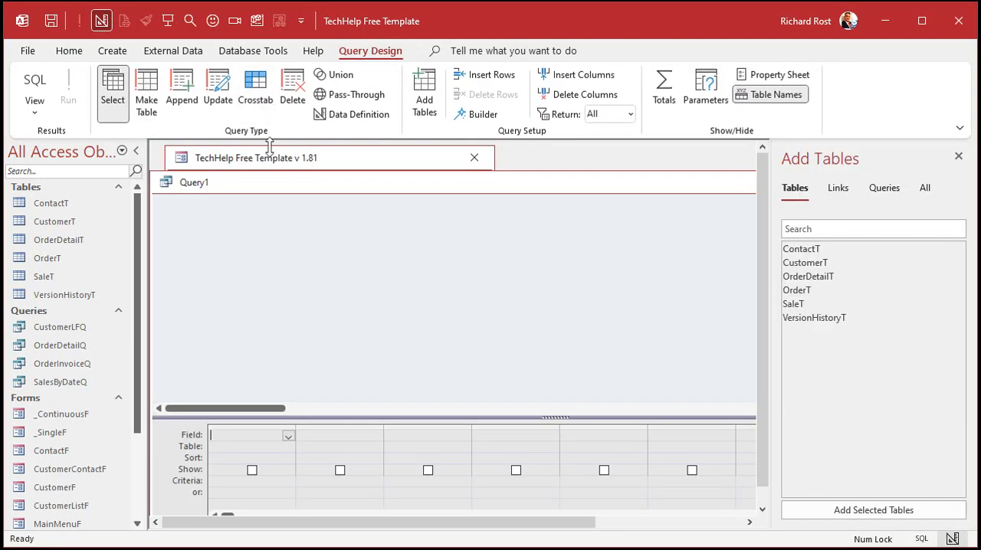
pyautogui.moveTo(276, 183); pyautogui.dragTo(283, 162)
pyautogui.click(883, 189)
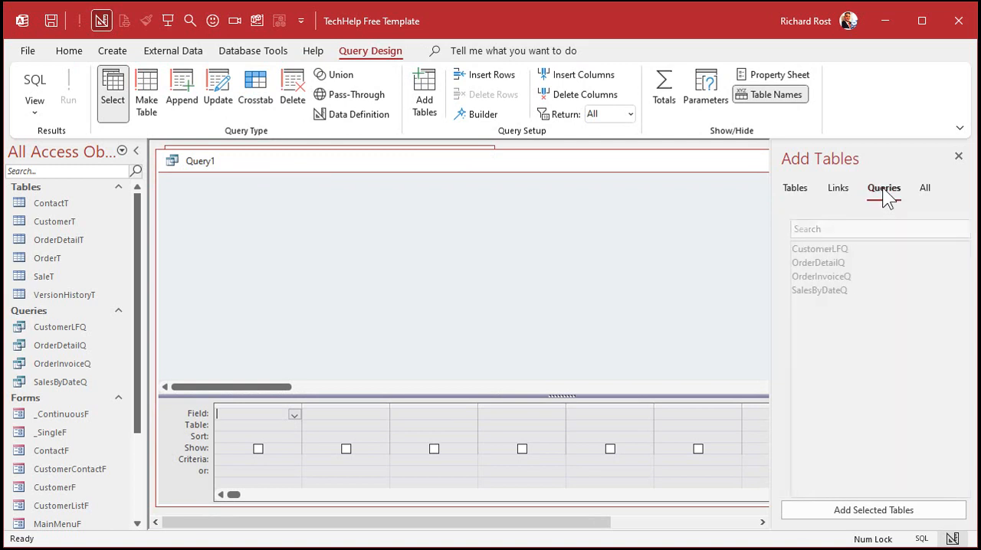
pyautogui.doubleClick(826, 292)
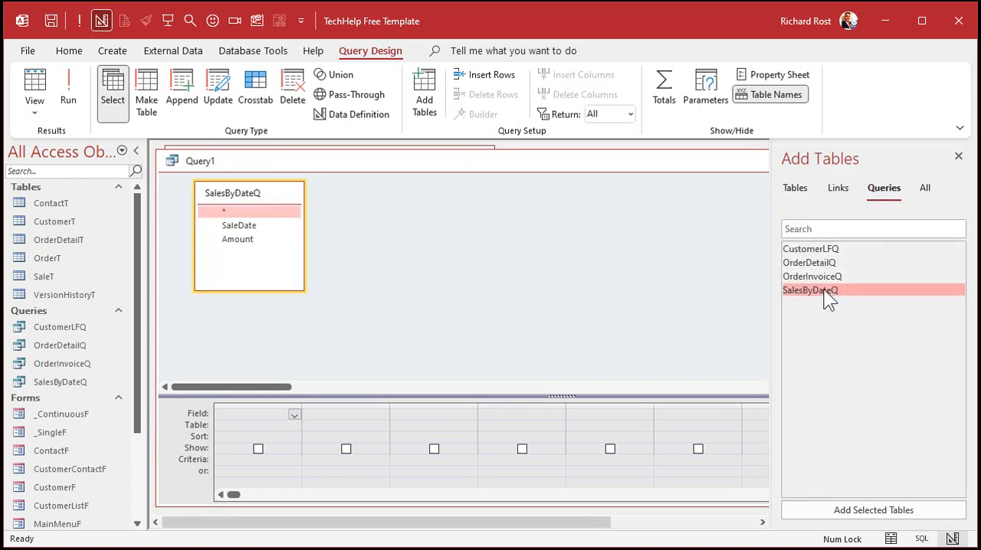
pyautogui.click(957, 156)
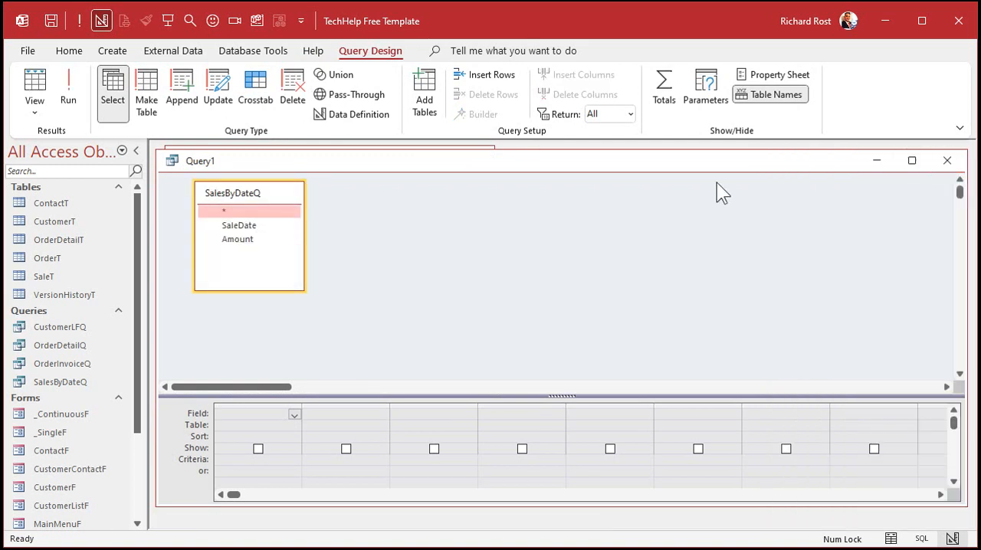
# - Add Amount to the grid, turn on totals with Avg for it, and run the query
pyautogui.doubleClick(257, 239)
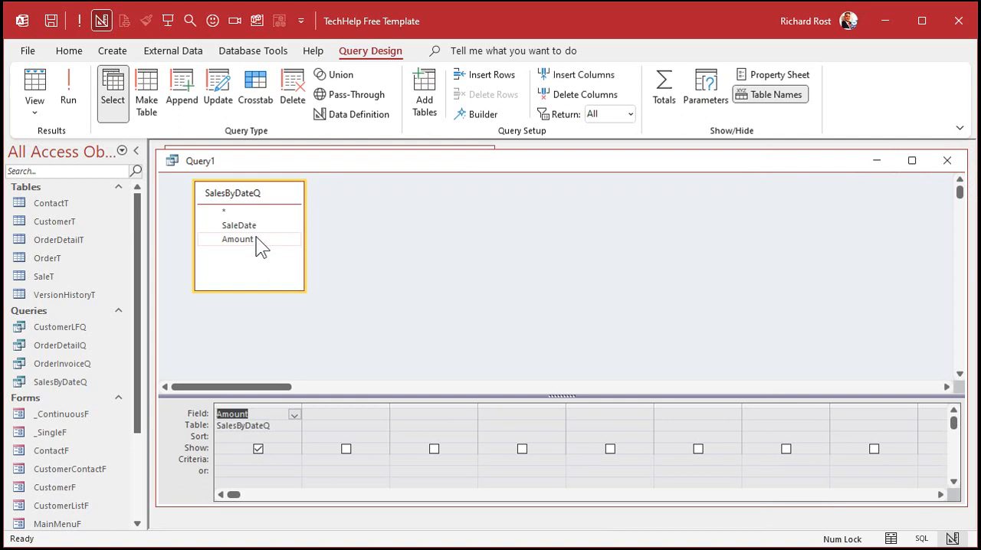
pyautogui.click(664, 87)
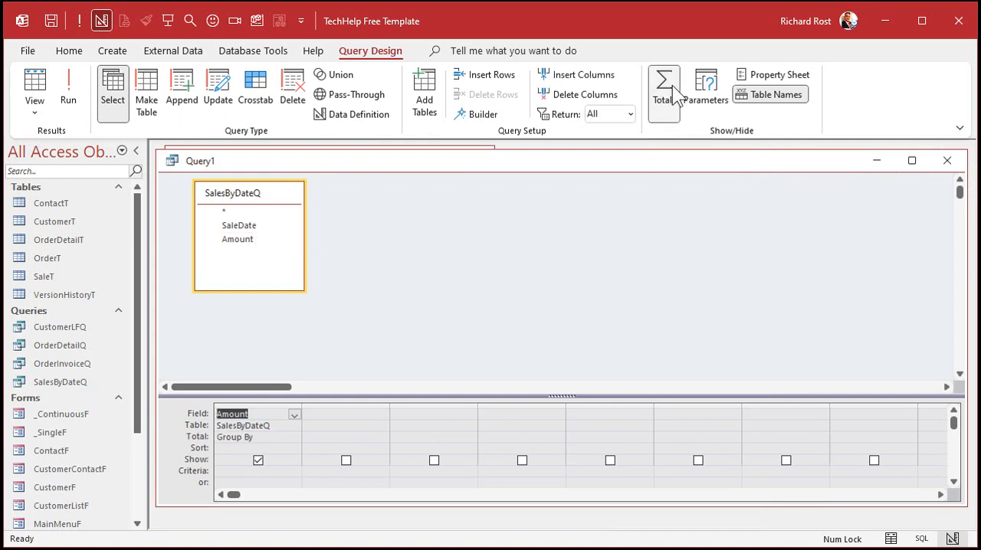
pyautogui.click(294, 437)
pyautogui.click(282, 464)
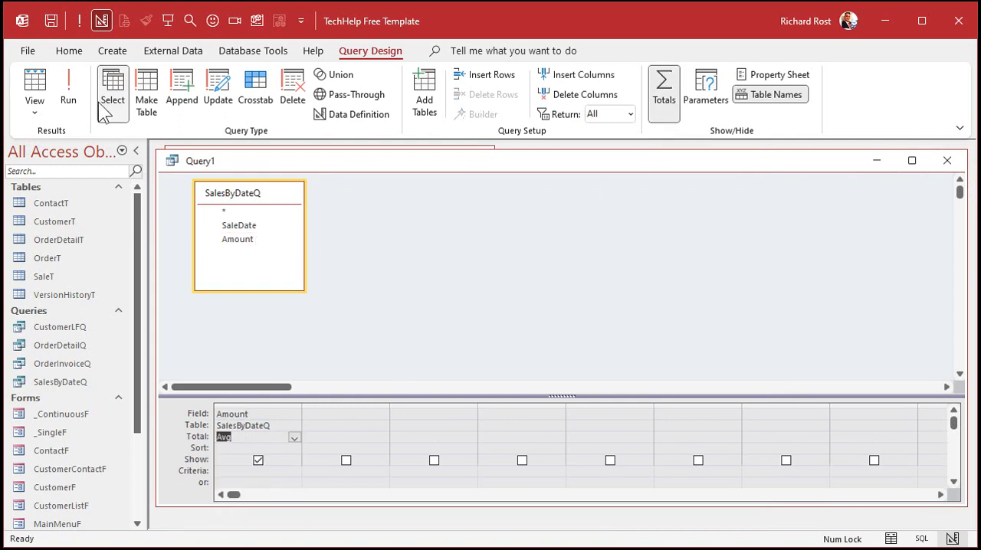
pyautogui.click(68, 90)
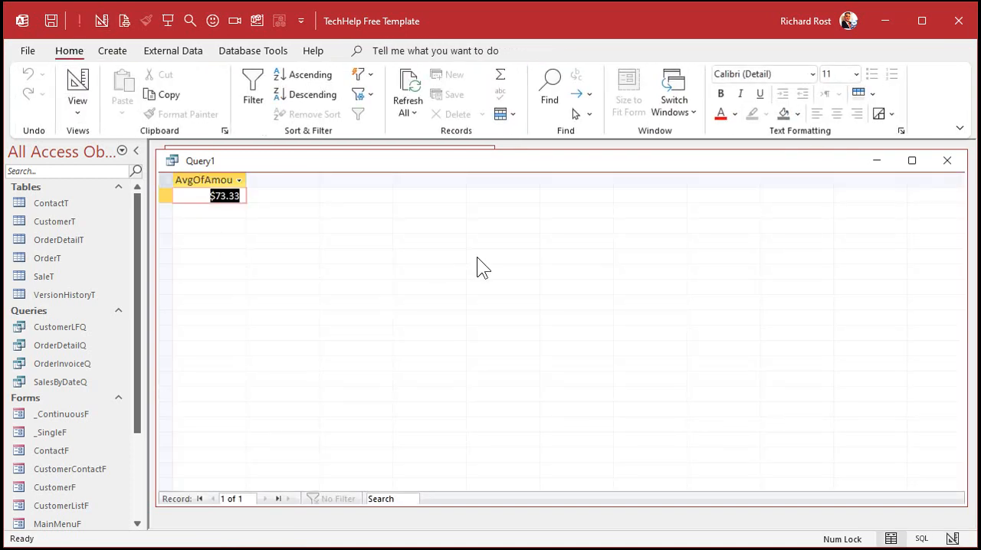
# - Review the records in SalesByDateQ, and save the average query as AverageOfSalesQ and close it
pyautogui.doubleClick(69, 382)
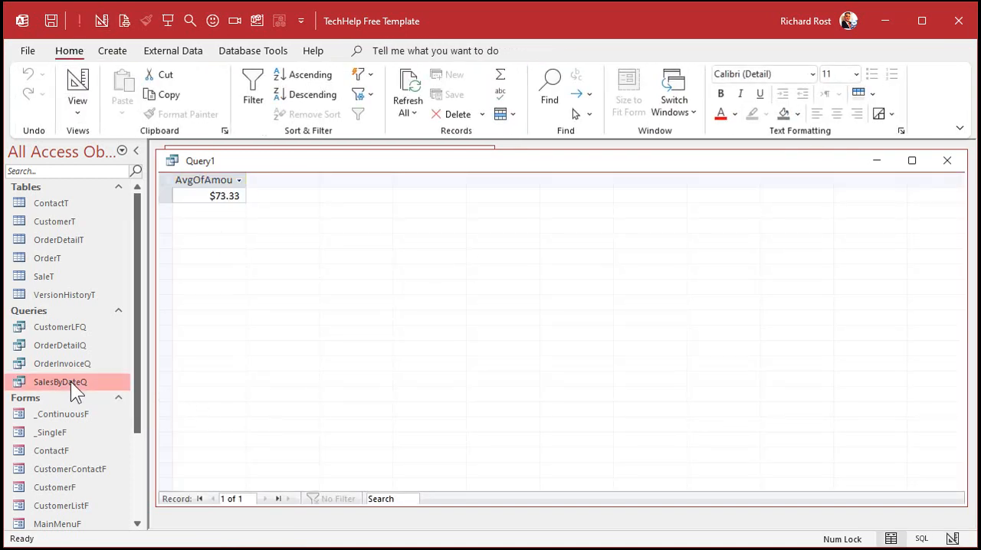
pyautogui.click(949, 157)
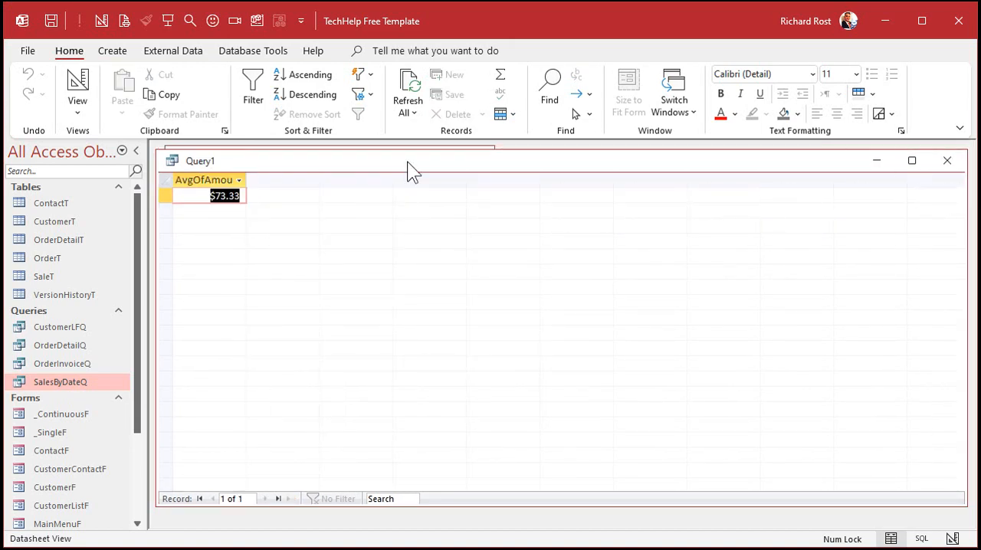
pyautogui.hotkey('ctrl', 's')
pyautogui.write('Aver')
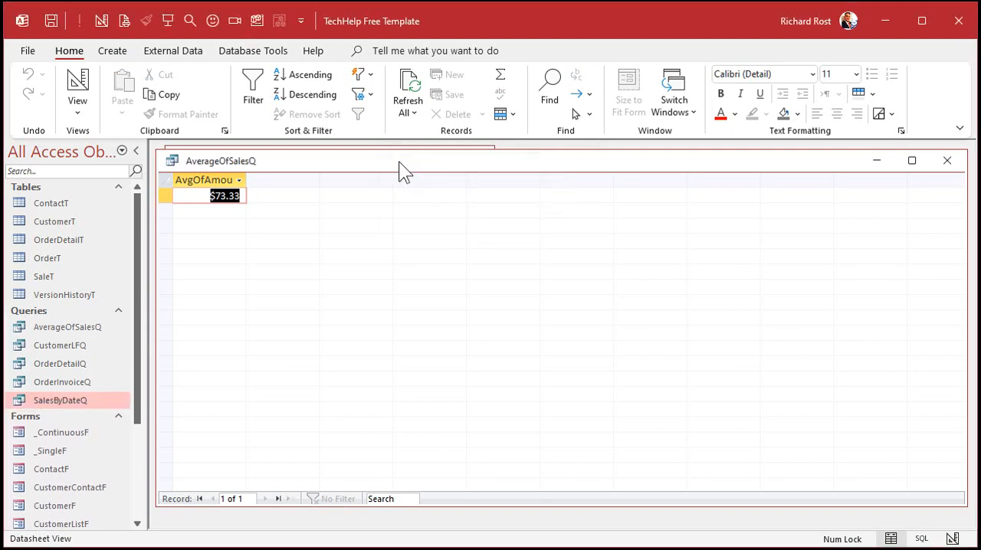
pyautogui.click(948, 164)
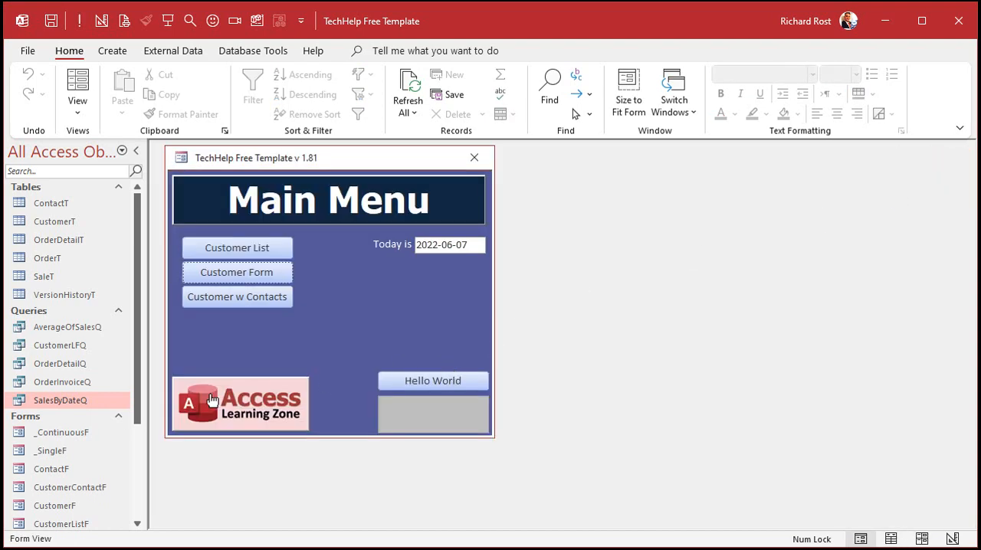
# - Open SalesByDateQ in Design view, widen the SaleDate column, and set its criteria to Between [Start Date] And [End Date]
pyautogui.rightClick(76, 402)
pyautogui.click(122, 436)
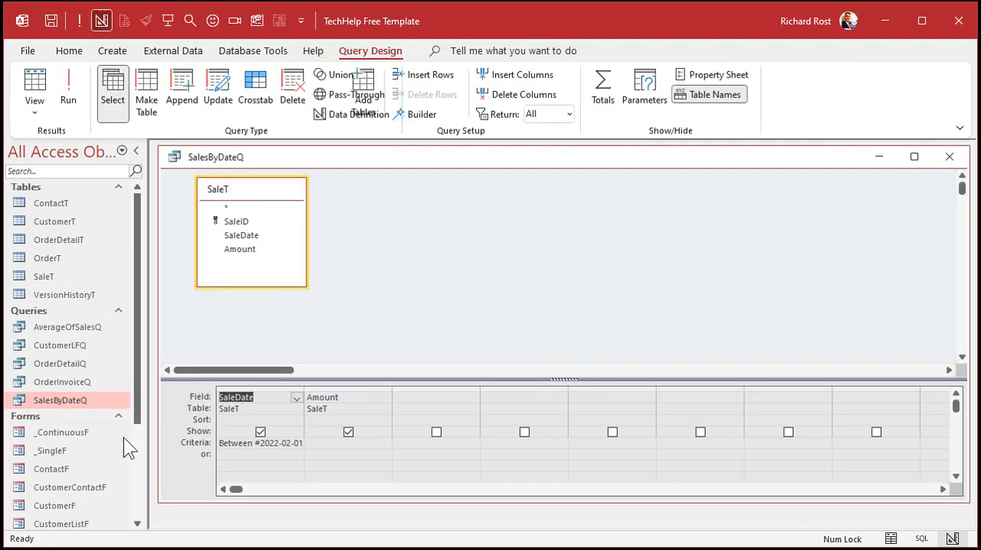
pyautogui.moveTo(304, 392); pyautogui.dragTo(461, 393)
pyautogui.moveTo(255, 443); pyautogui.dragTo(310, 442)
pyautogui.press('Delete')
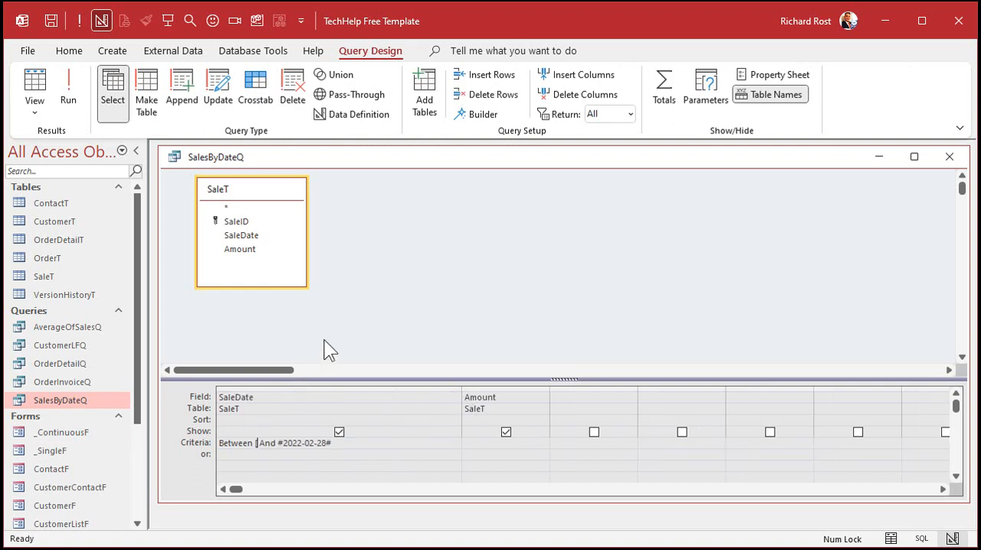
pyautogui.write('[Start Date]')
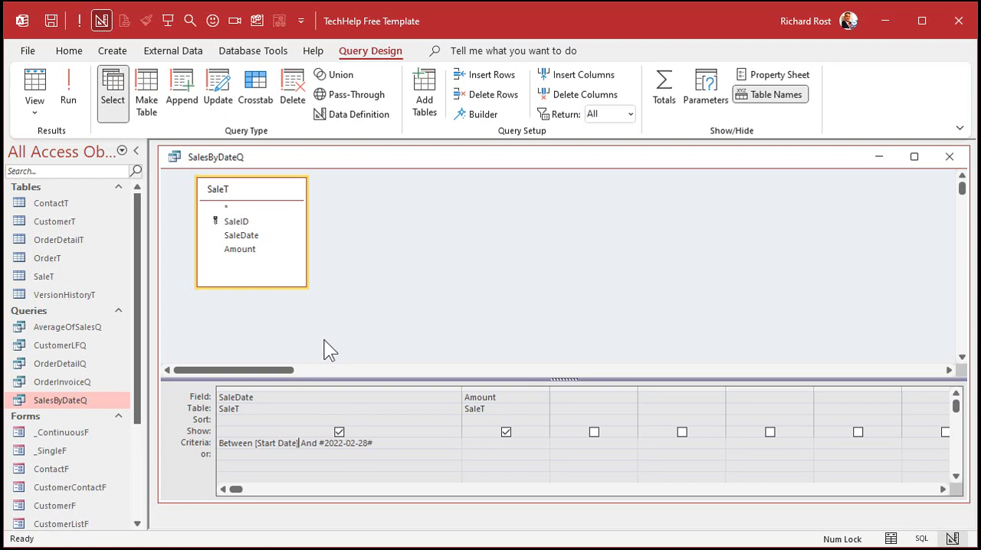
pyautogui.moveTo(317, 439); pyautogui.dragTo(396, 445)
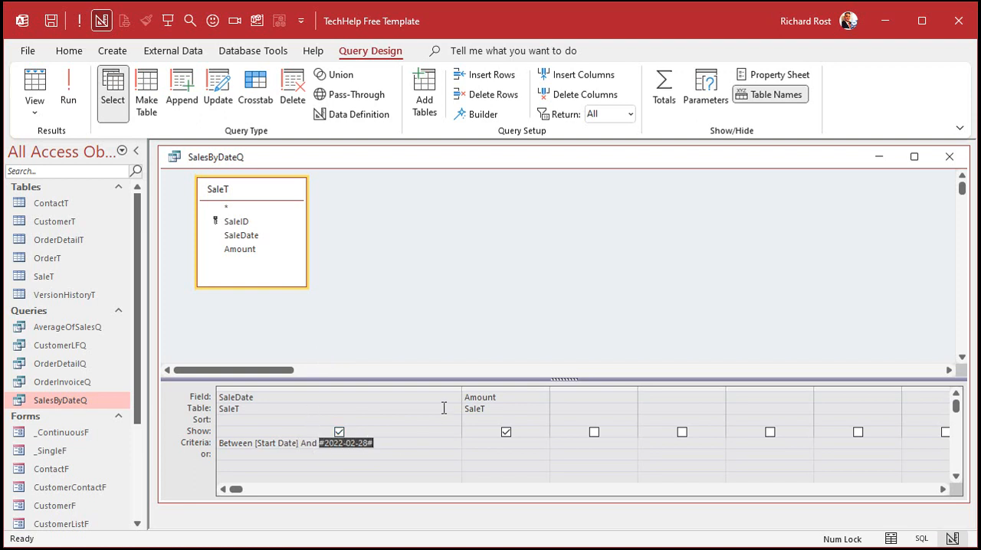
pyautogui.write('[End Date')
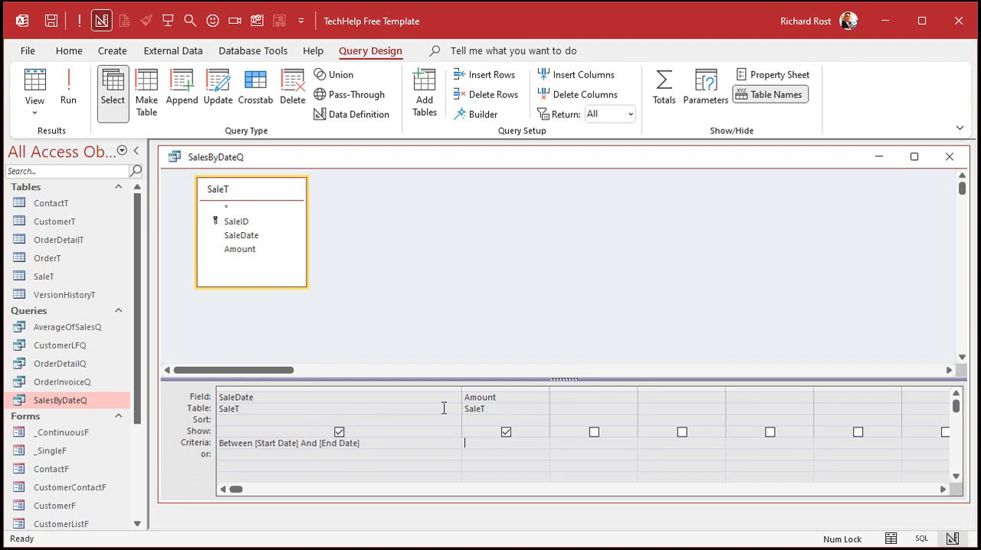
# - Run the parameter query with Start Date 2/1 and End Date 2/28, and close it with its changes saved
pyautogui.click(68, 92)
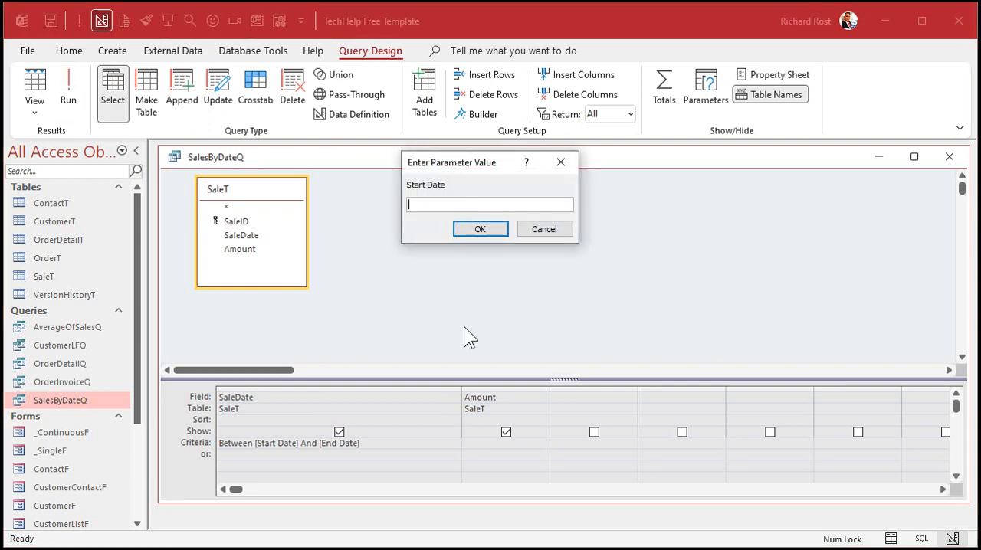
pyautogui.write('2/1')
pyautogui.press('Return')
pyautogui.write('2/28')
pyautogui.press('Return')
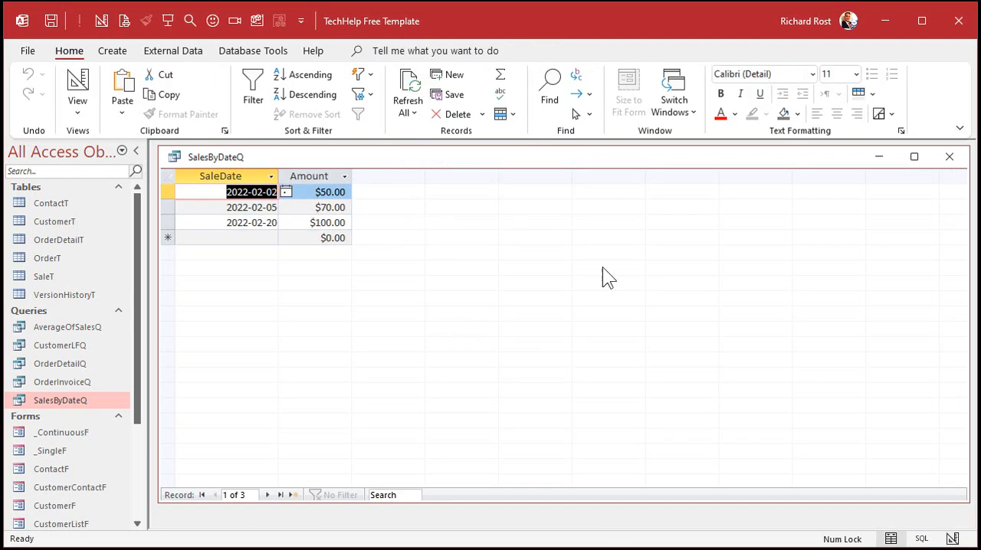
pyautogui.click(950, 157)
pyautogui.click(505, 344)
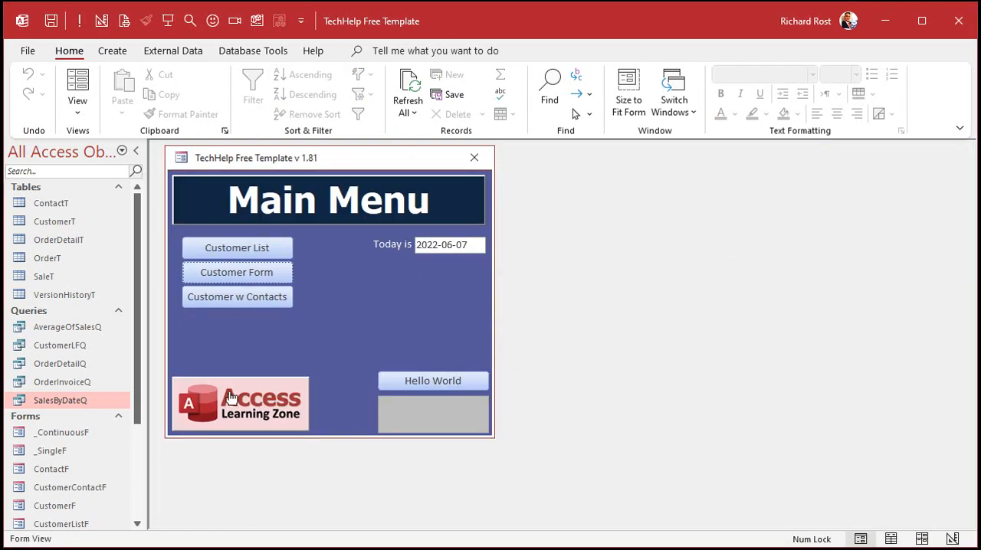
# - Run AverageOfSalesQ with Start Date 1/1 and End Date 2/28 to check the average, and close it
pyautogui.doubleClick(69, 326)
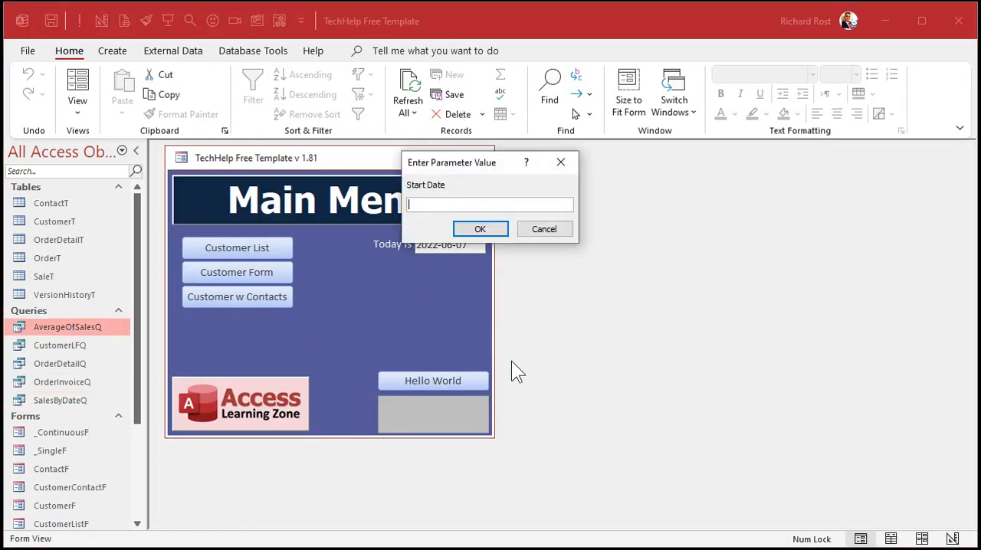
pyautogui.write('1/1')
pyautogui.press('Return')
pyautogui.write('2/28')
pyautogui.press('Return')
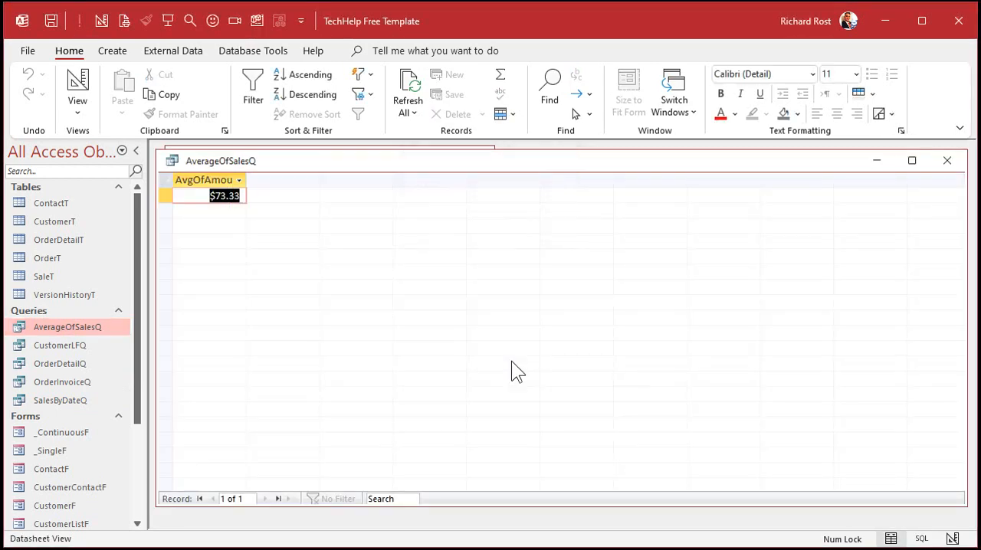
pyautogui.click(947, 160)
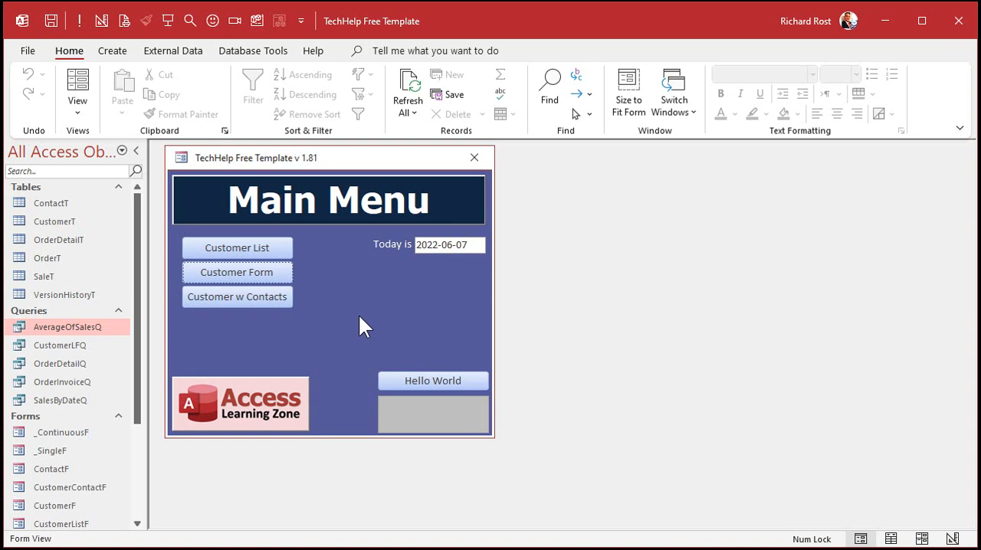
# - Copy the _ContinuousF template form and paste it as SaleF
pyautogui.click(79, 431)
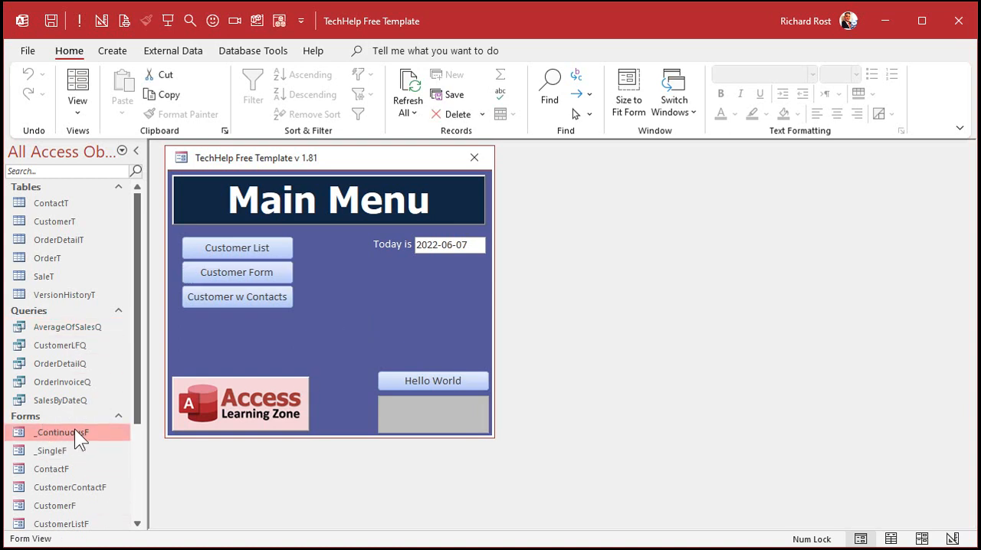
pyautogui.hotkey('ctrl', 'c')
pyautogui.hotkey('ctrl', 'v')
pyautogui.write('SaleF')
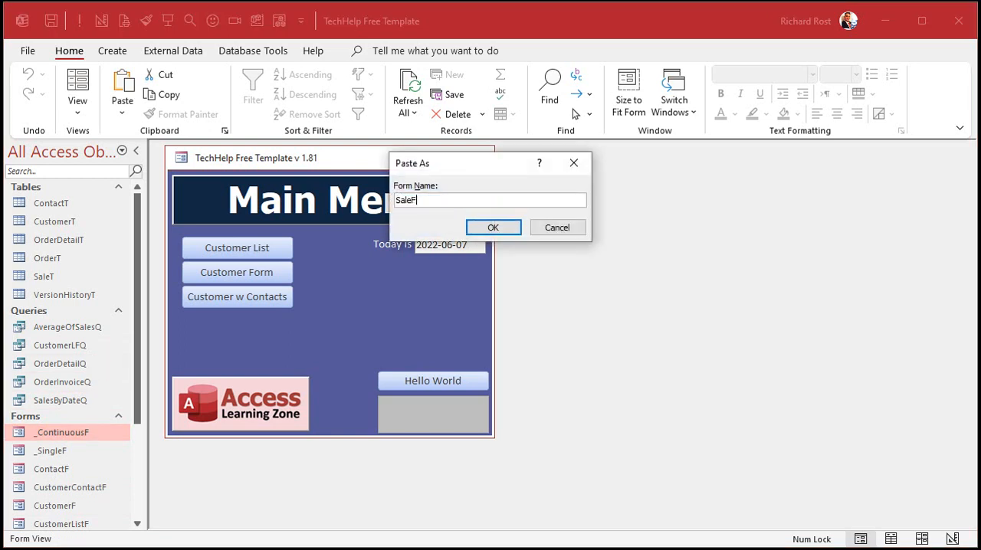
pyautogui.press('Return')
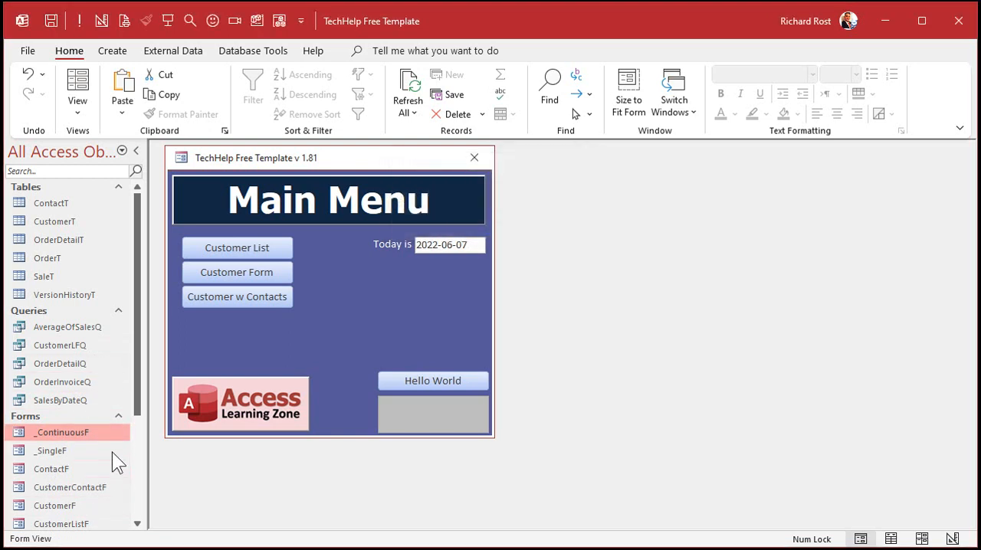
# - Open the SaleF form in Design view and enlarge its window to show all sections
pyautogui.scroll(-3, 137, 443)
pyautogui.doubleClick(58, 437)
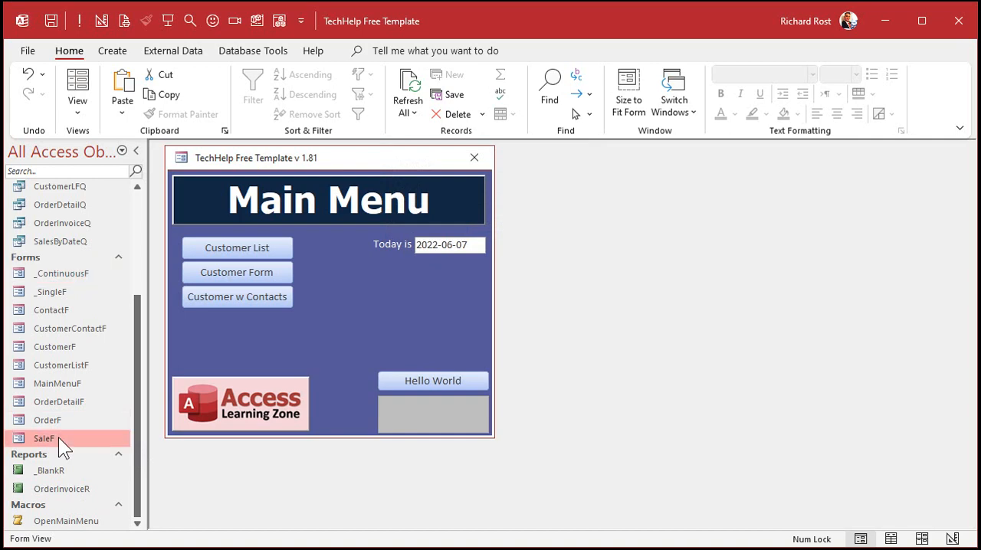
pyautogui.rightClick(391, 157)
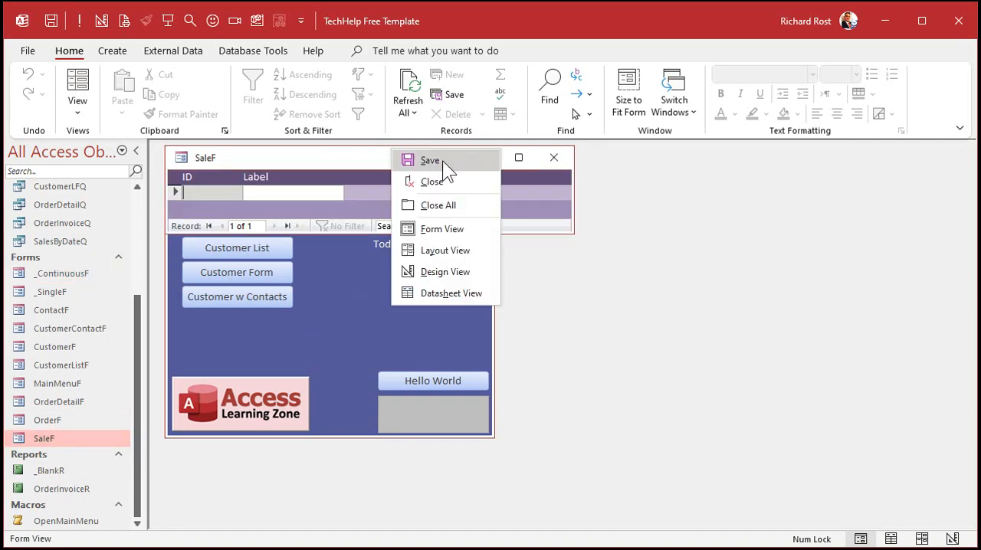
pyautogui.click(425, 271)
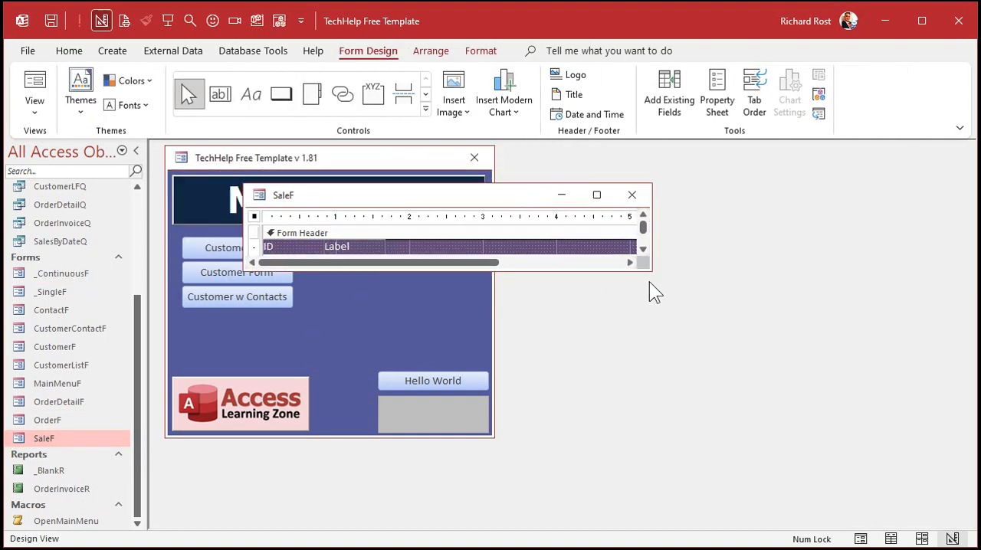
pyautogui.moveTo(649, 272); pyautogui.dragTo(731, 411)
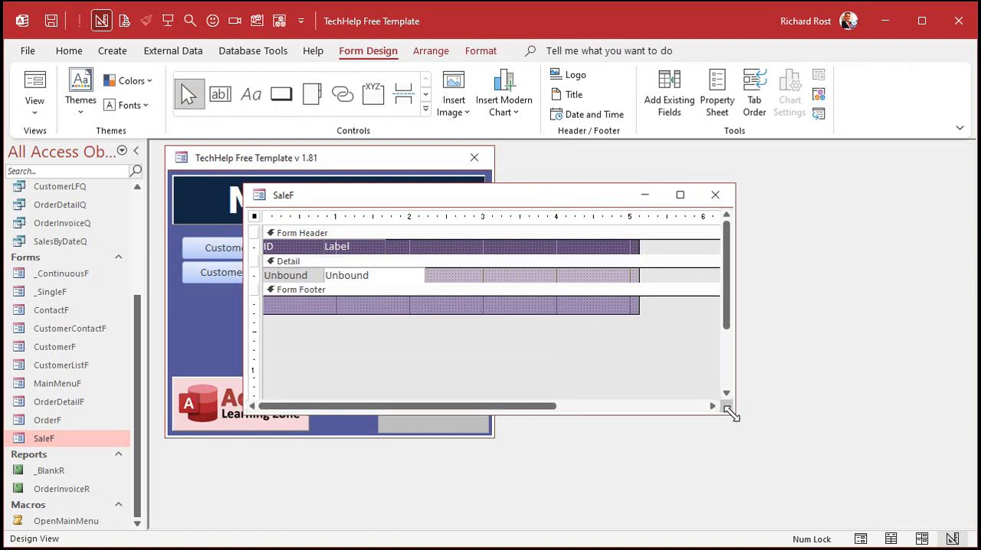
# - Set the SaleF form's Record Source to SaleT and close the properties
pyautogui.doubleClick(254, 216)
pyautogui.click(689, 224)
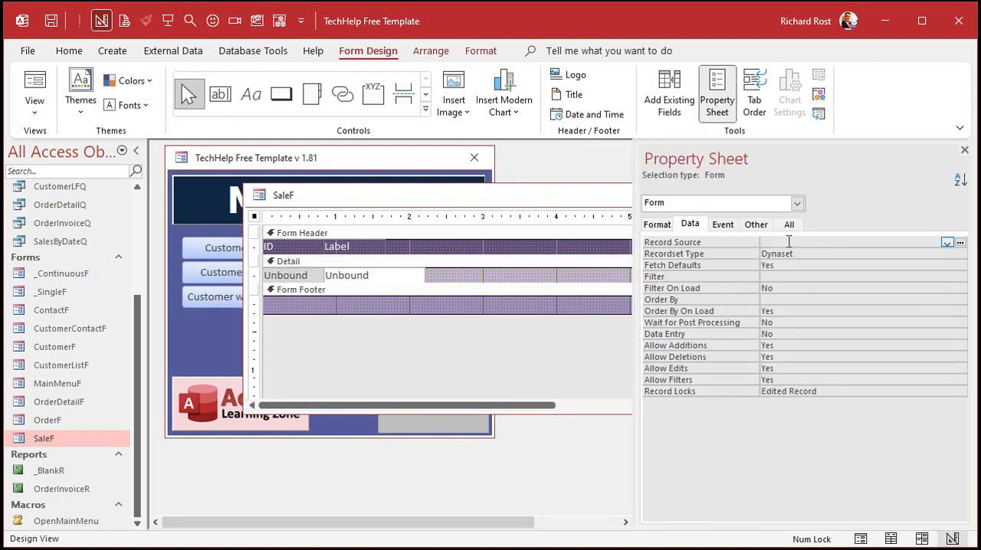
pyautogui.click(947, 243)
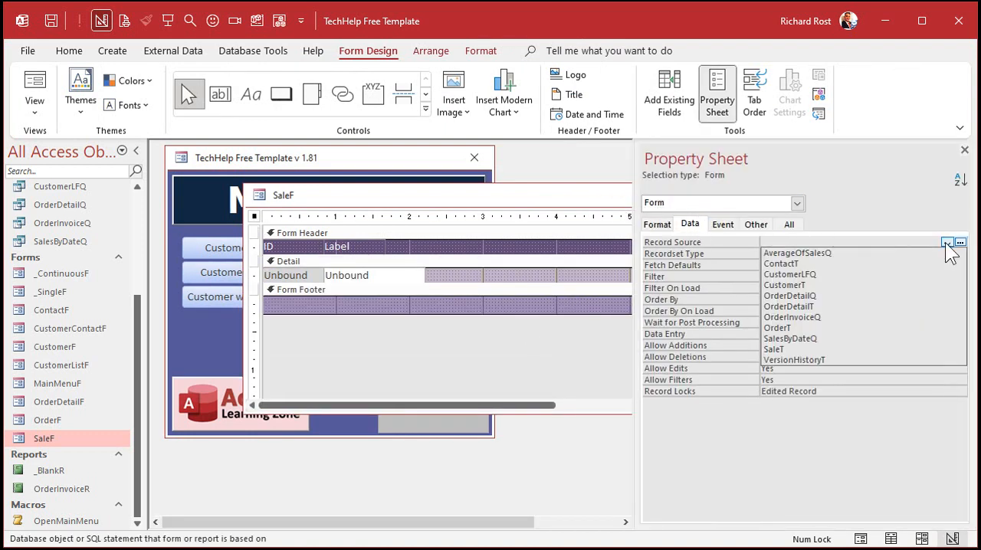
pyautogui.click(884, 352)
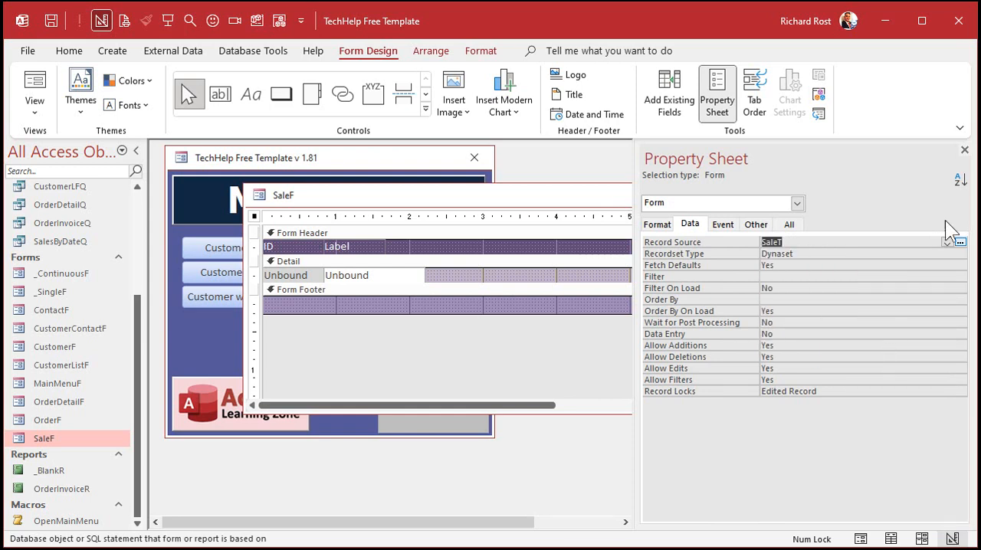
pyautogui.click(964, 150)
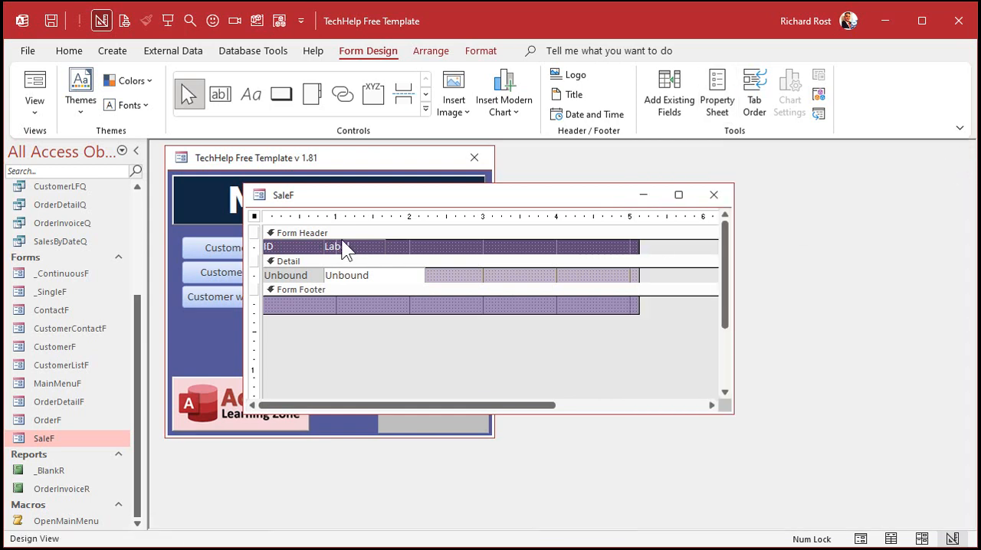
# - Replace the template's placeholder controls with the SaleDate and Amount fields in the Detail section, without their labels
pyautogui.moveTo(285, 217); pyautogui.dragTo(394, 217)
pyautogui.press('Delete')
pyautogui.click(671, 107)
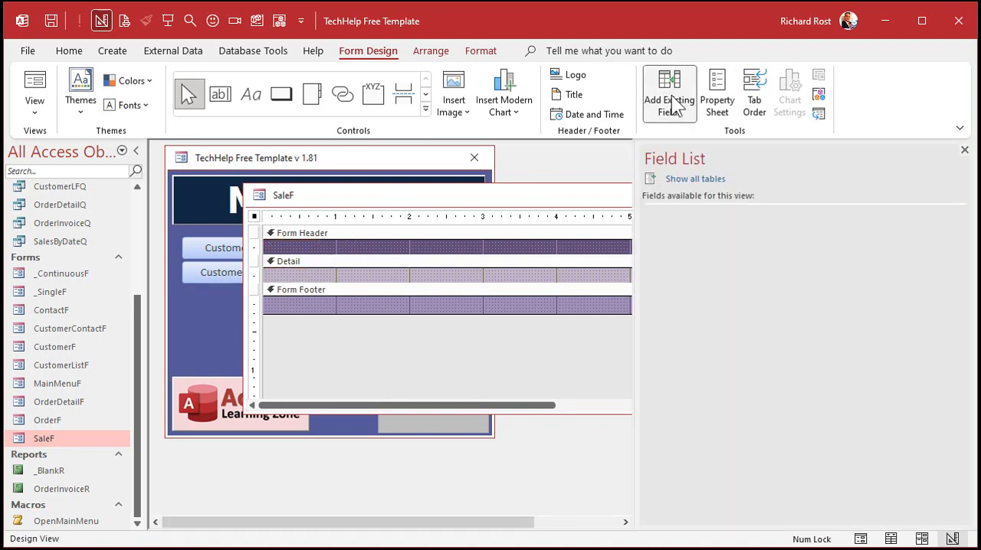
pyautogui.click(697, 225)
pyautogui.keyDown('shift'); pyautogui.click(696, 235); pyautogui.keyUp('shift')
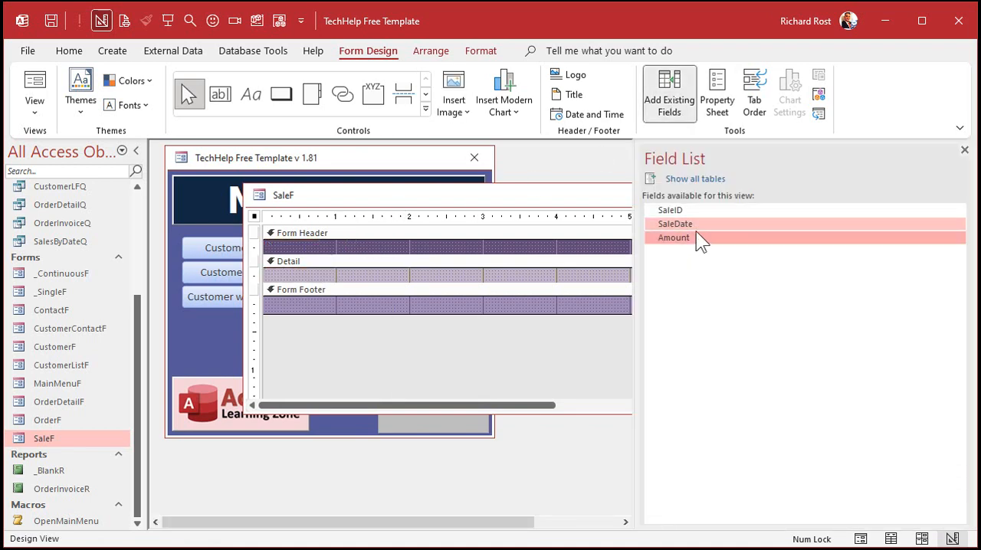
pyautogui.moveTo(696, 232); pyautogui.dragTo(281, 297)
pyautogui.press('Delete')
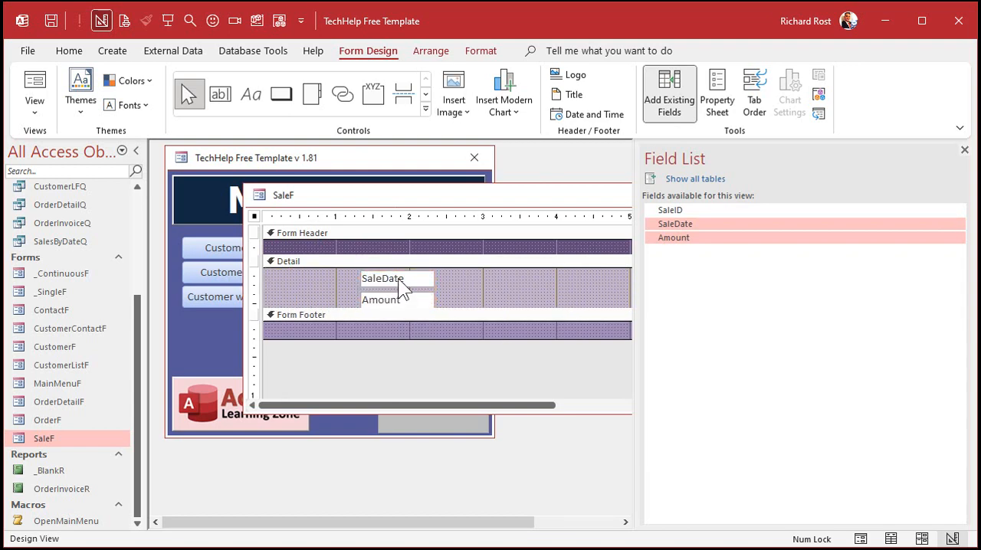
# - Place SaleDate and Amount side by side in a one-row Detail section, narrow the form to about 3.4 inches, and close it
pyautogui.moveTo(398, 285); pyautogui.dragTo(295, 275)
pyautogui.moveTo(384, 301); pyautogui.dragTo(360, 274)
pyautogui.moveTo(436, 305); pyautogui.dragTo(444, 278)
pyautogui.click(964, 150)
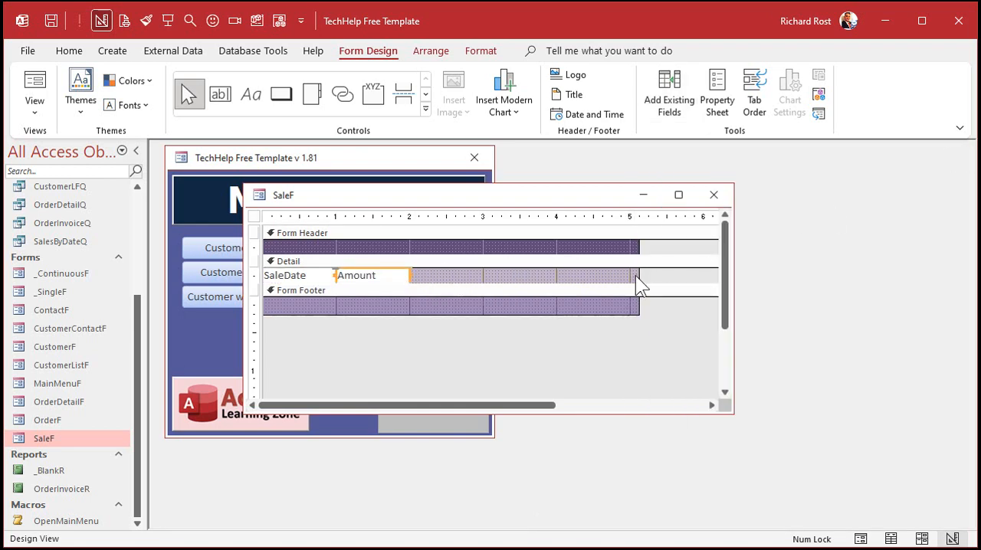
pyautogui.moveTo(635, 275); pyautogui.dragTo(512, 276)
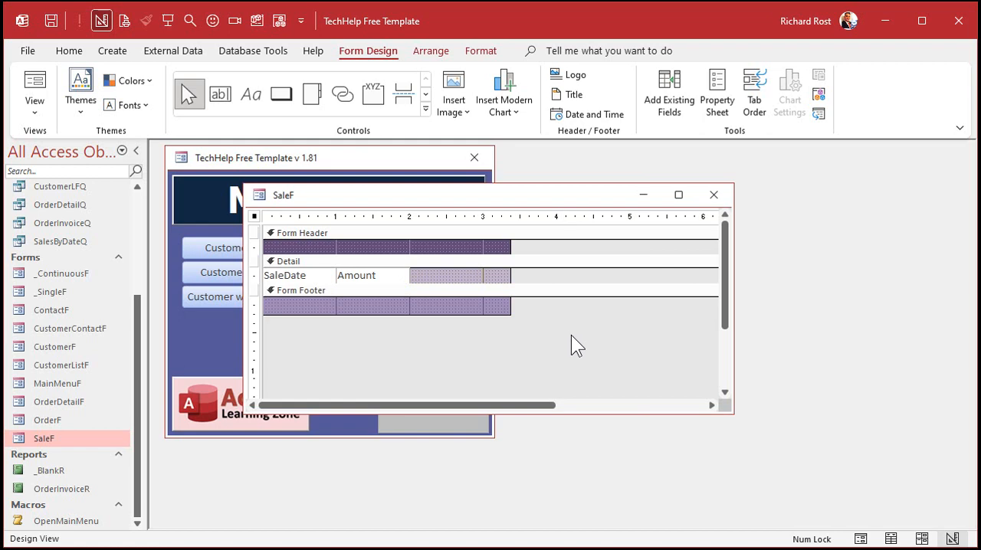
pyautogui.click(713, 195)
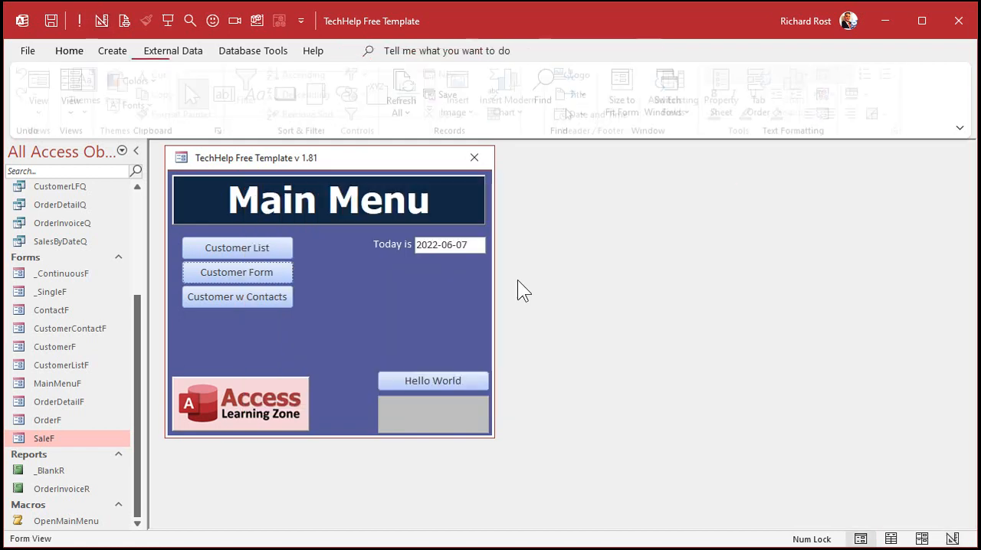
# - Check SaleF's records in Form view, and return to Design view to enlarge the Form Footer to about 0.5 inch tall
pyautogui.doubleClick(48, 441)
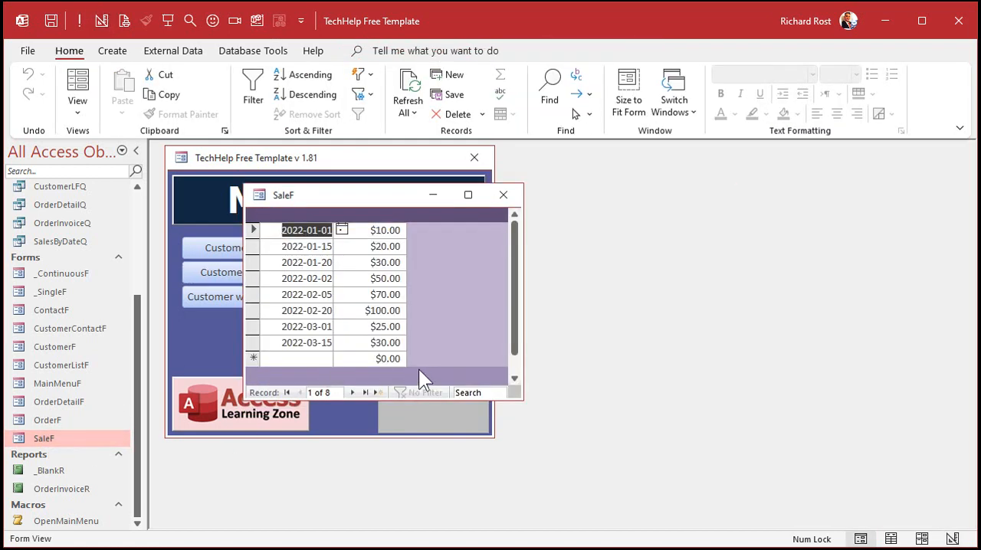
pyautogui.rightClick(385, 197)
pyautogui.click(425, 320)
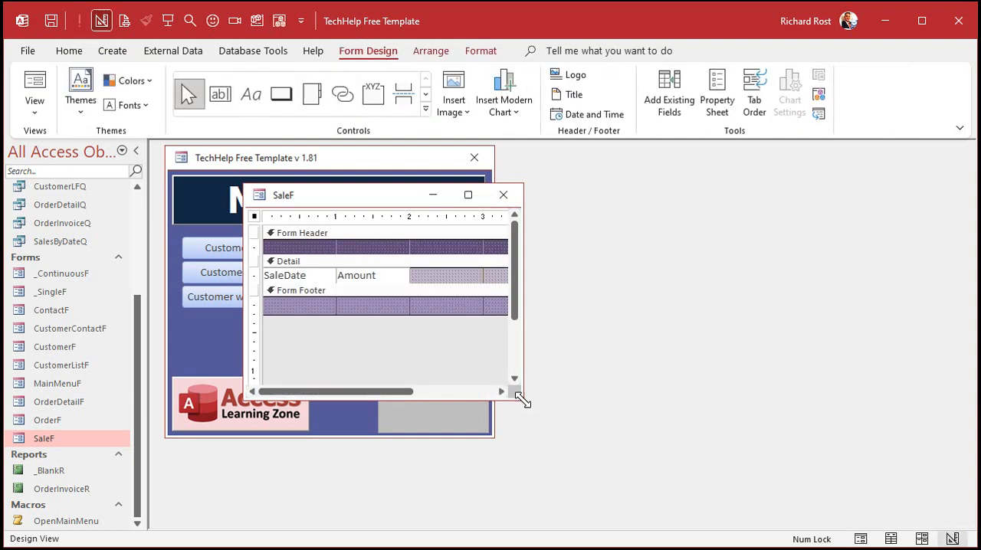
pyautogui.moveTo(524, 400); pyautogui.dragTo(630, 449)
pyautogui.moveTo(376, 315); pyautogui.dragTo(376, 333)
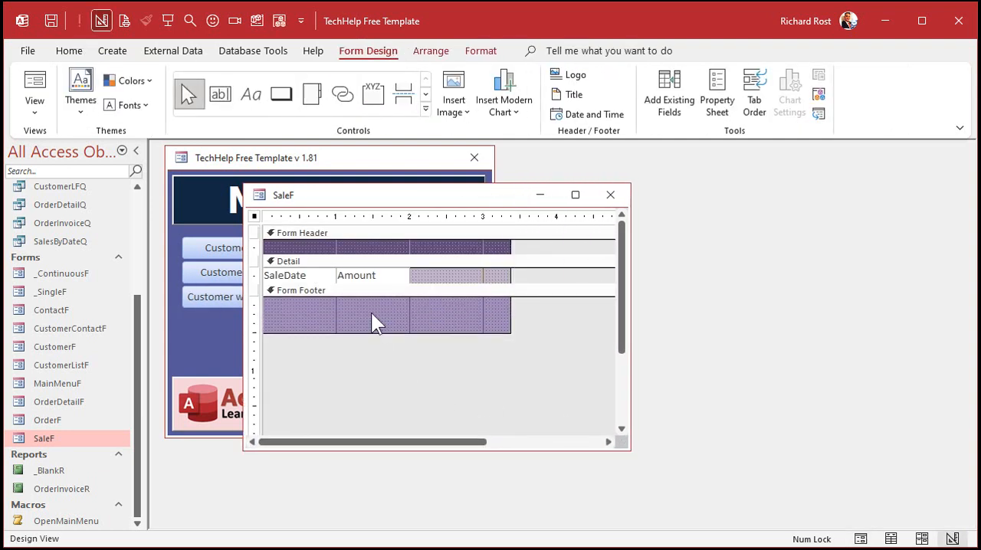
# - Copy the Amount text box into the Form Footer and position it directly below the Amount field
pyautogui.moveTo(427, 274); pyautogui.dragTo(288, 292)
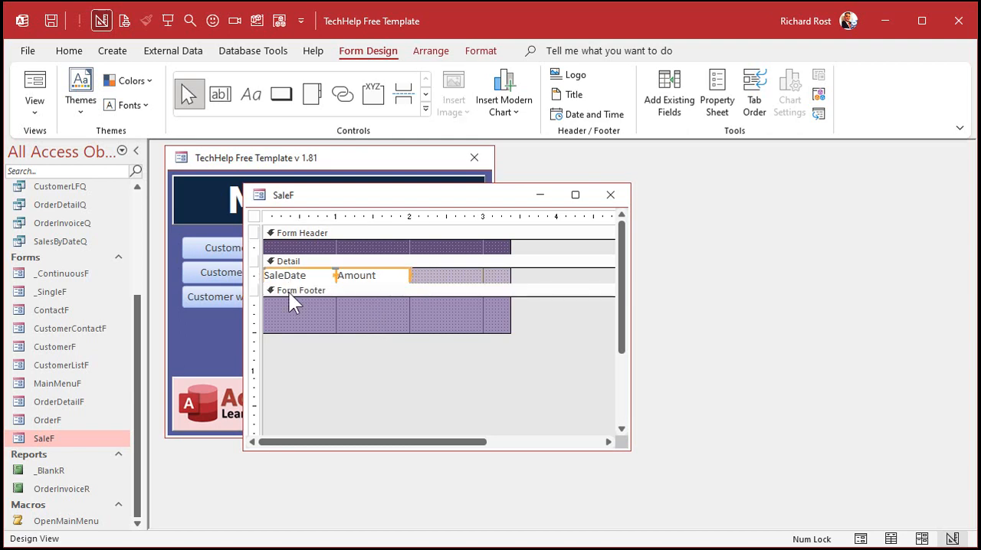
pyautogui.click(374, 303)
pyautogui.click(379, 278)
pyautogui.click(390, 314)
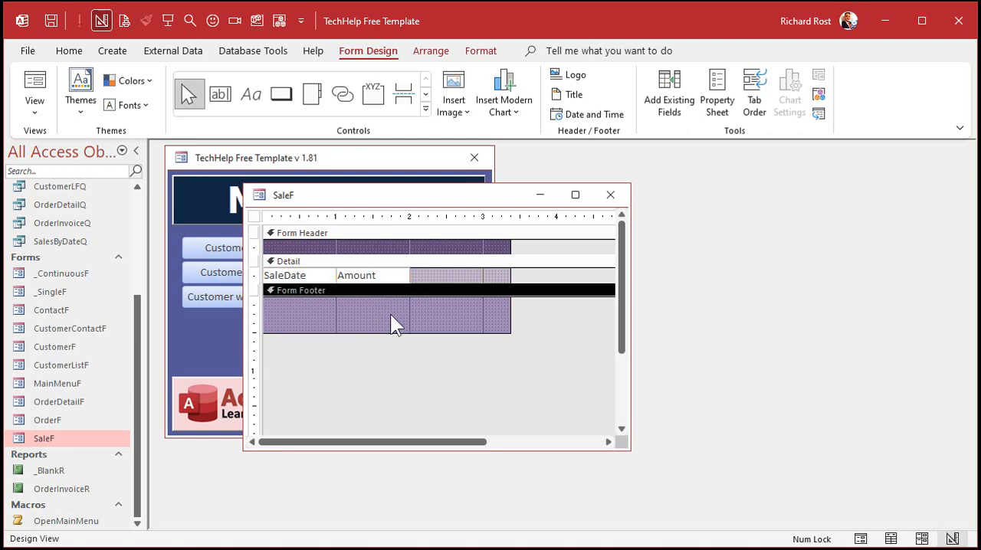
pyautogui.hotkey('ctrl', 'v')
pyautogui.moveTo(314, 311); pyautogui.dragTo(381, 321)
# - Set the Control Source of the Form Footer's Amount text box to =AVERAGE([Amount])
pyautogui.doubleClick(378, 306)
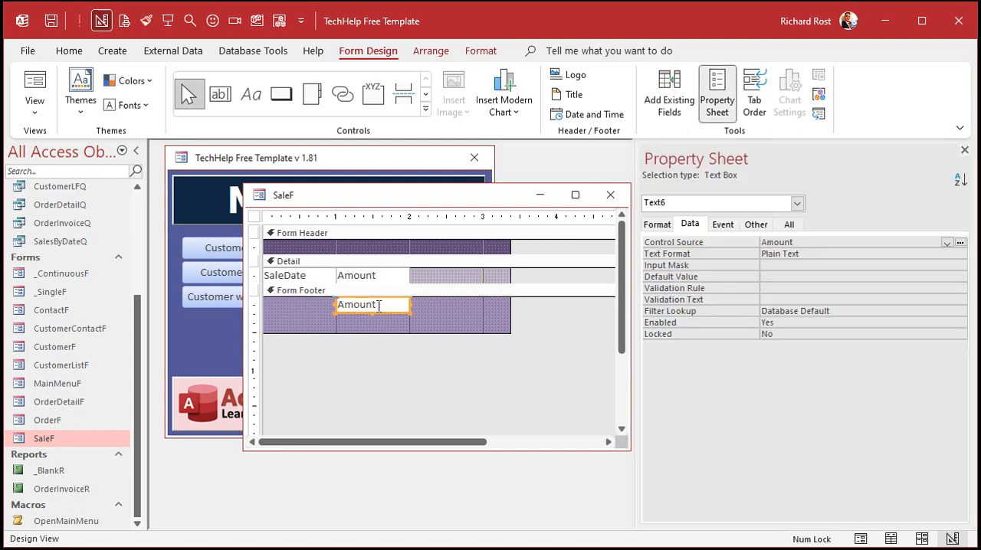
pyautogui.click(787, 224)
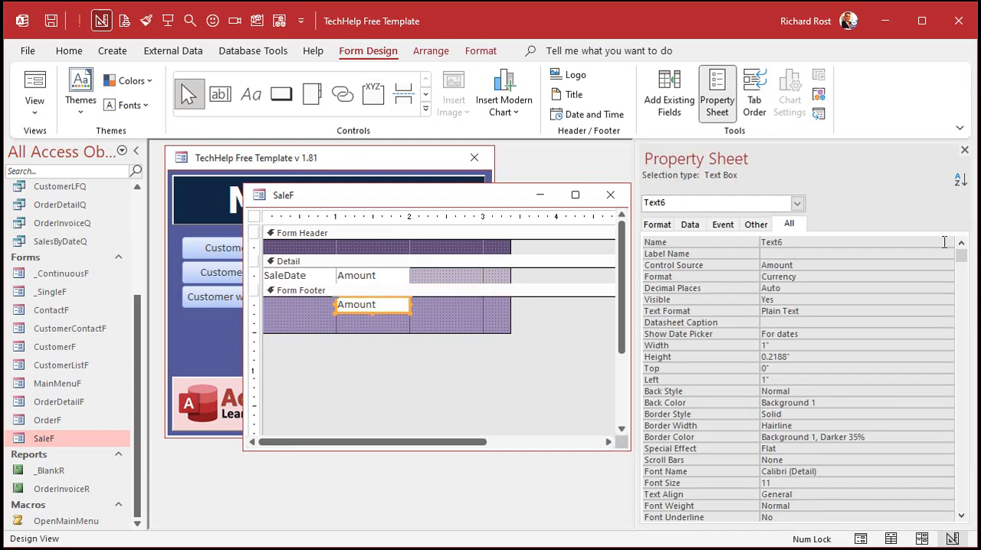
pyautogui.click(713, 266)
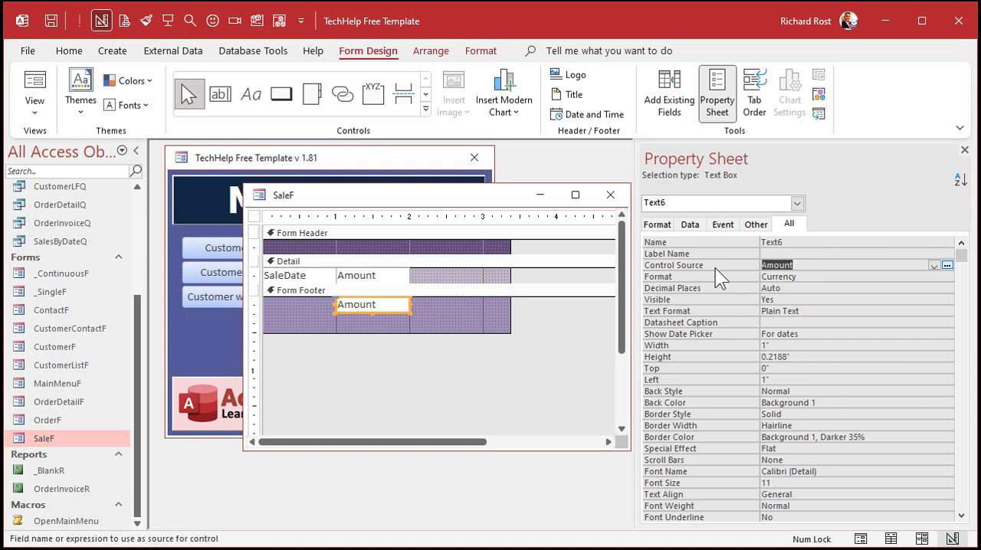
pyautogui.write('=AVERAGE')
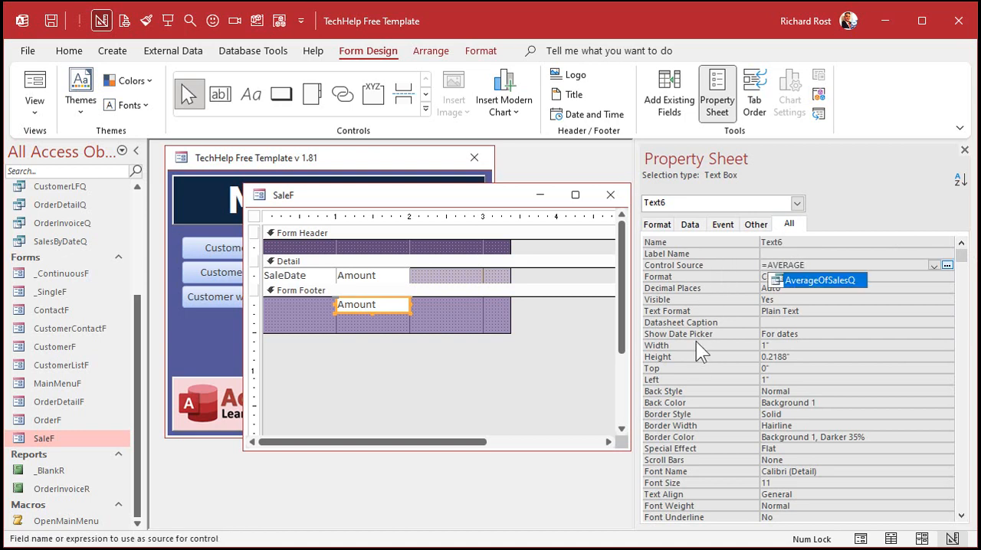
pyautogui.write('([Amount])')
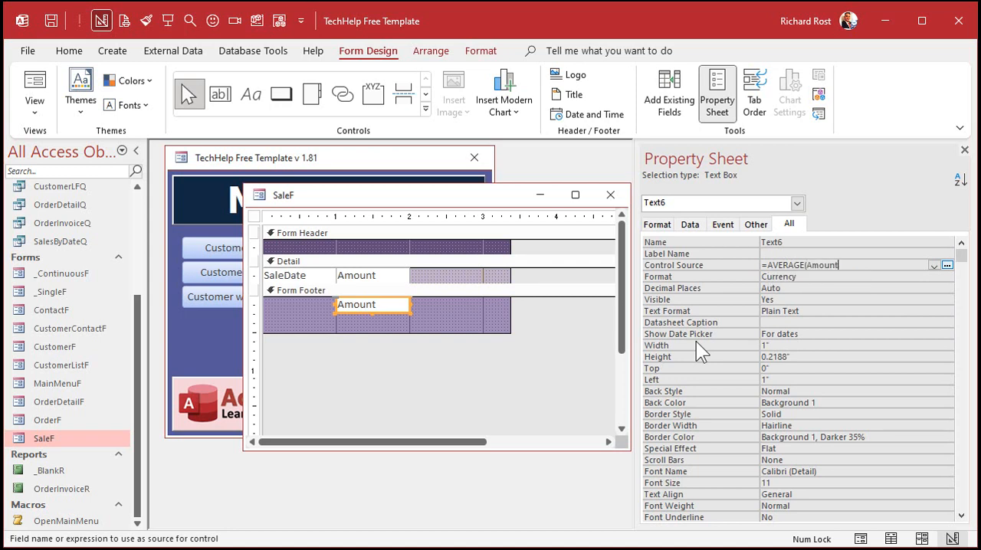
pyautogui.press('Return')
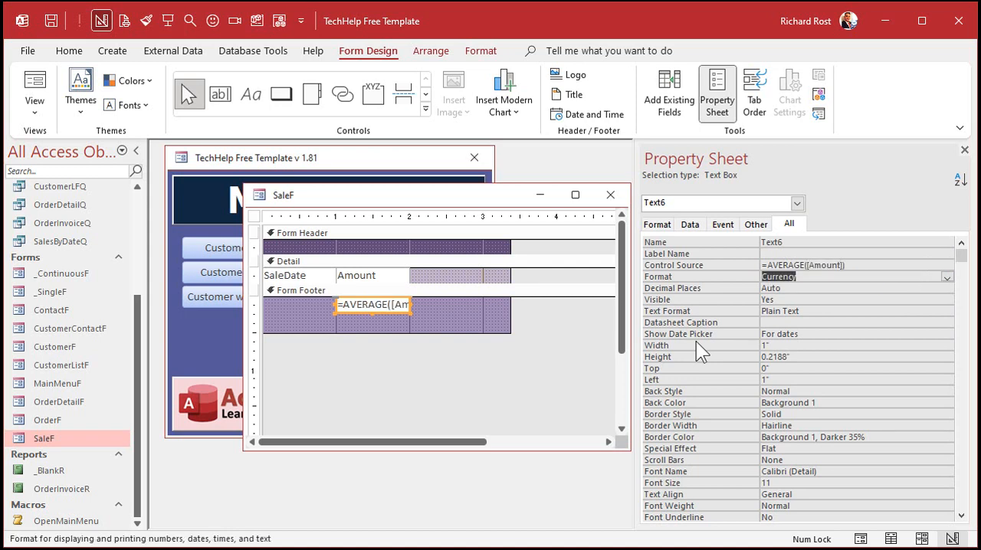
# - Name the footer's average text box AverageAmount
pyautogui.press('Up')
pyautogui.press('Up')
pyautogui.press('Up')
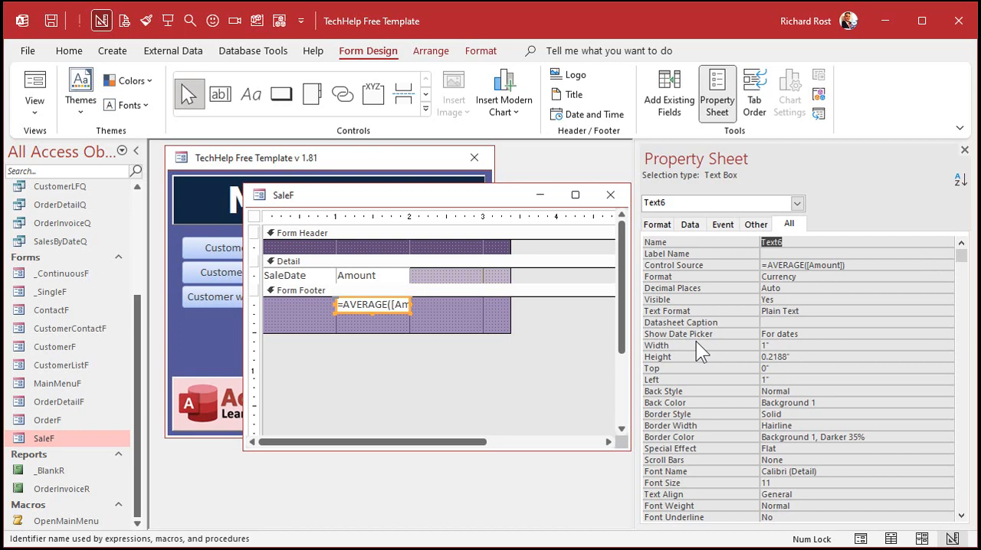
pyautogui.write('AverageAmount')
pyautogui.press('Return')
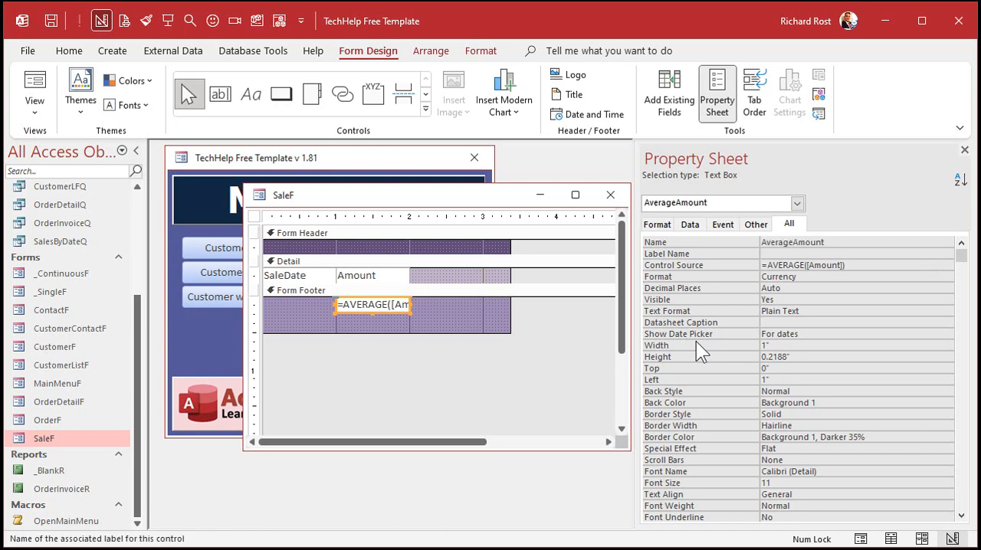
# - Duplicate the AverageAmount text box in the Form Footer and place the copy directly beneath the original
pyautogui.click(452, 360)
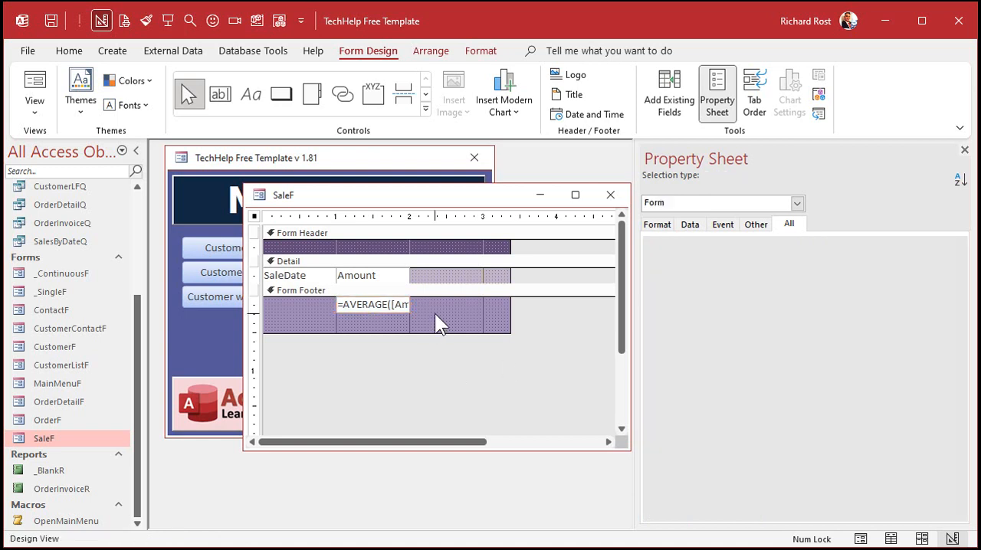
pyautogui.click(422, 315)
pyautogui.click(395, 307)
pyautogui.hotkey('ctrl', 'c')
pyautogui.hotkey('ctrl', 'v')
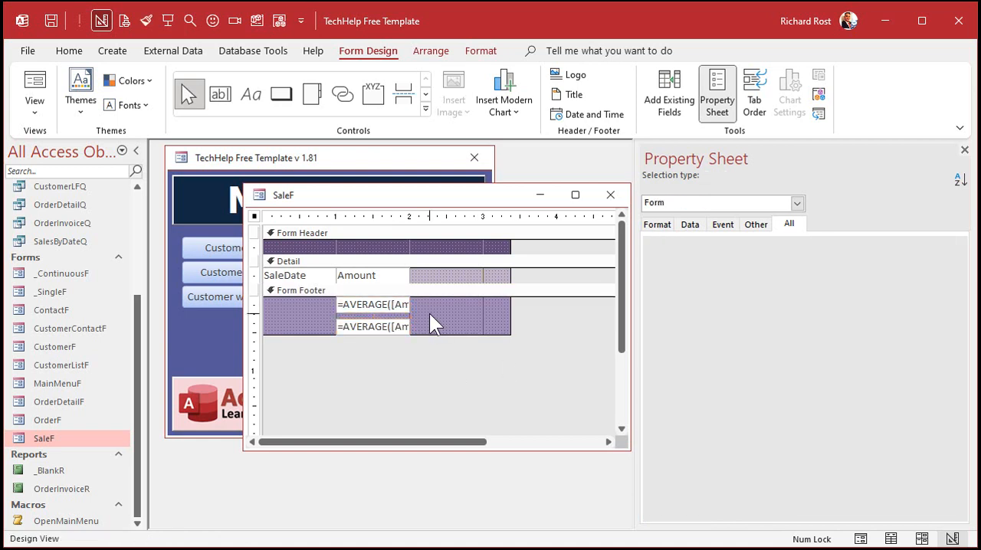
pyautogui.moveTo(393, 326); pyautogui.dragTo(393, 319)
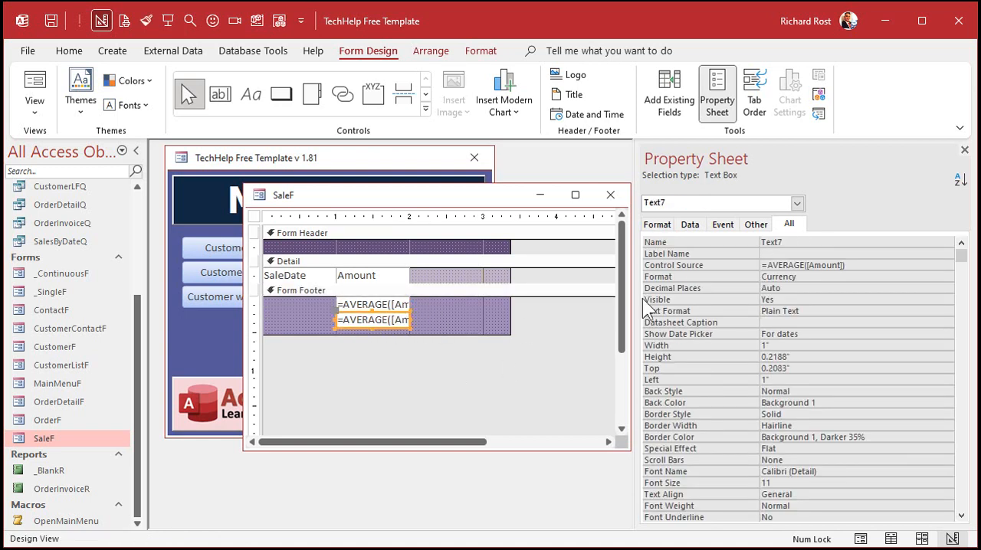
# - Set the lower footer text box's Control Source to =Sum([Amount]) and name it SumAmount
pyautogui.doubleClick(781, 265)
pyautogui.write('Sum')
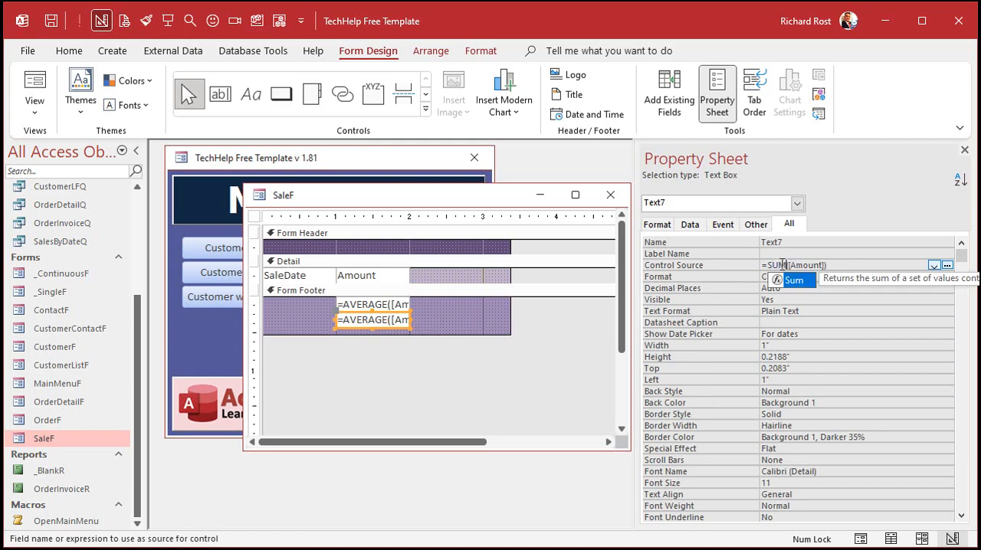
pyautogui.press('Up')
pyautogui.press('Up')
pyautogui.write('SumAmount')
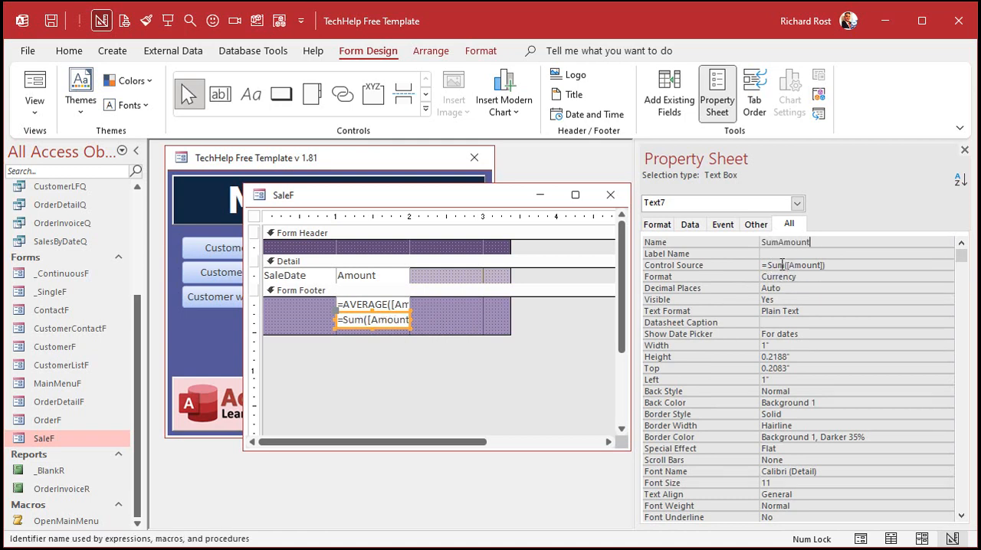
pyautogui.press('Return')
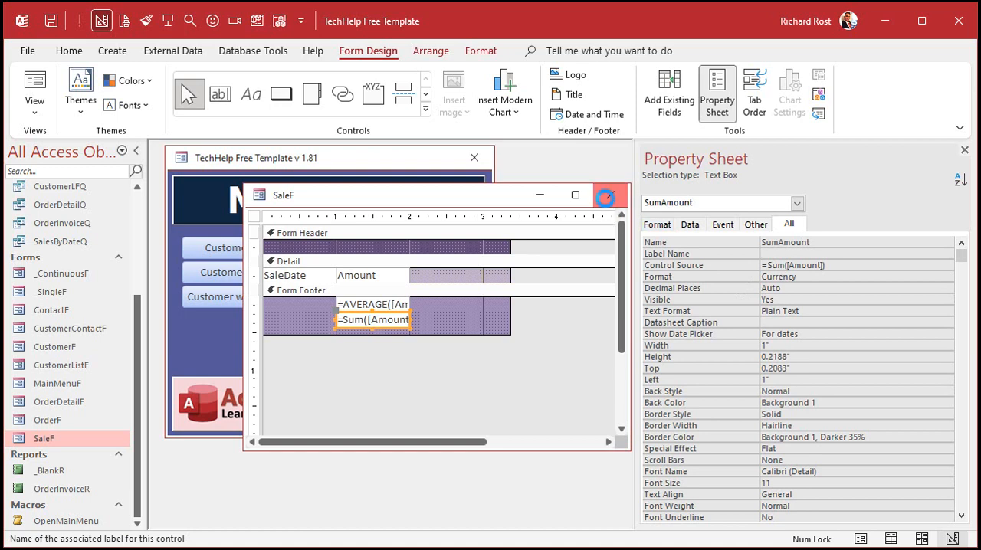
# - Close and reopen SaleF in Form view to check the footer calculations, and return it to Design view
pyautogui.click(609, 195)
pyautogui.doubleClick(98, 435)
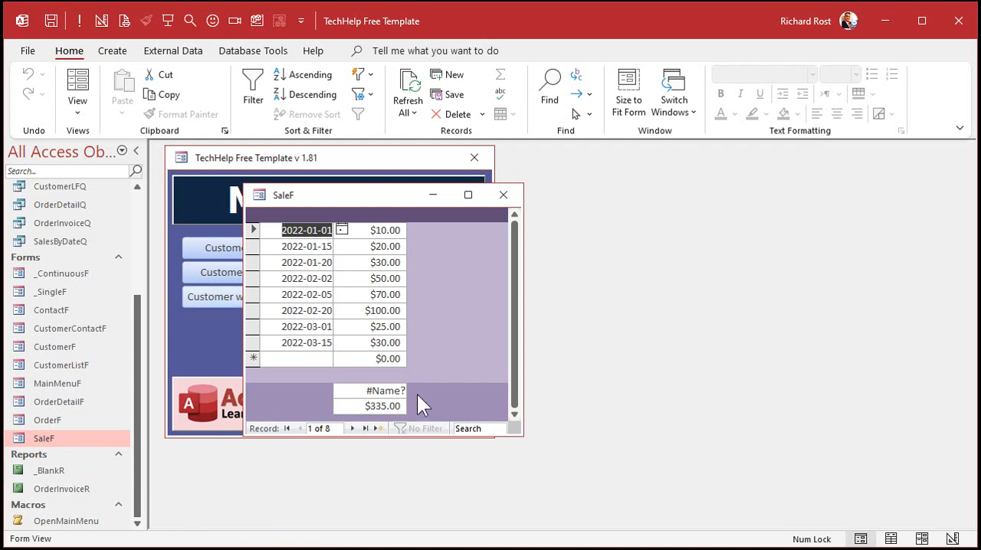
pyautogui.rightClick(405, 198)
pyautogui.click(441, 320)
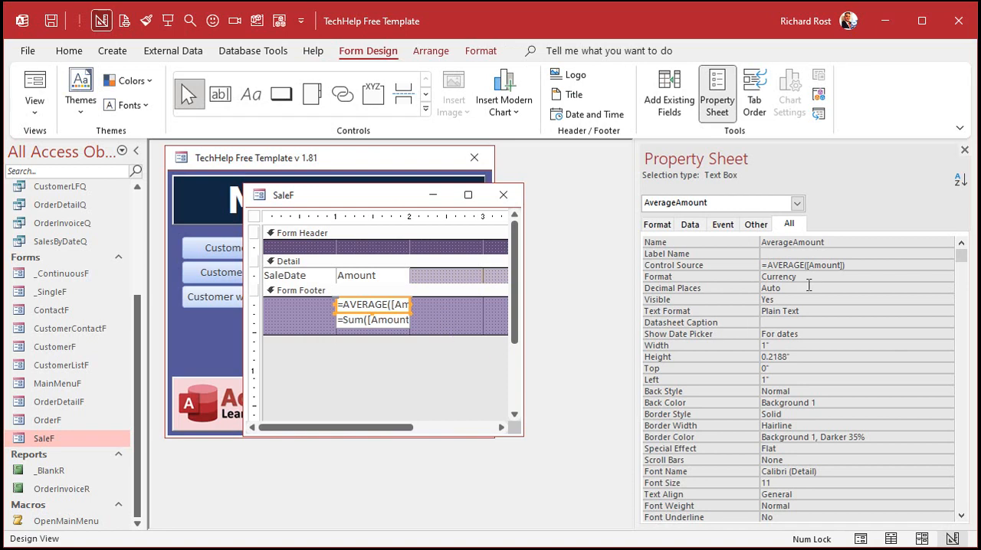
# - Change the AverageAmount text box's Control Source to =Avg([Amount]) and reopen SaleF in Form view
pyautogui.doubleClick(787, 265)
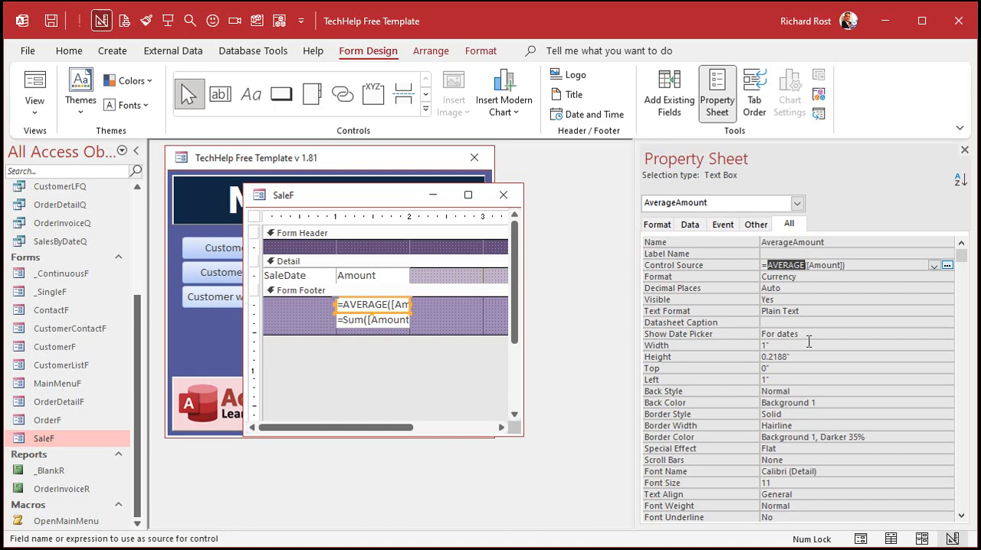
pyautogui.write('Avg')
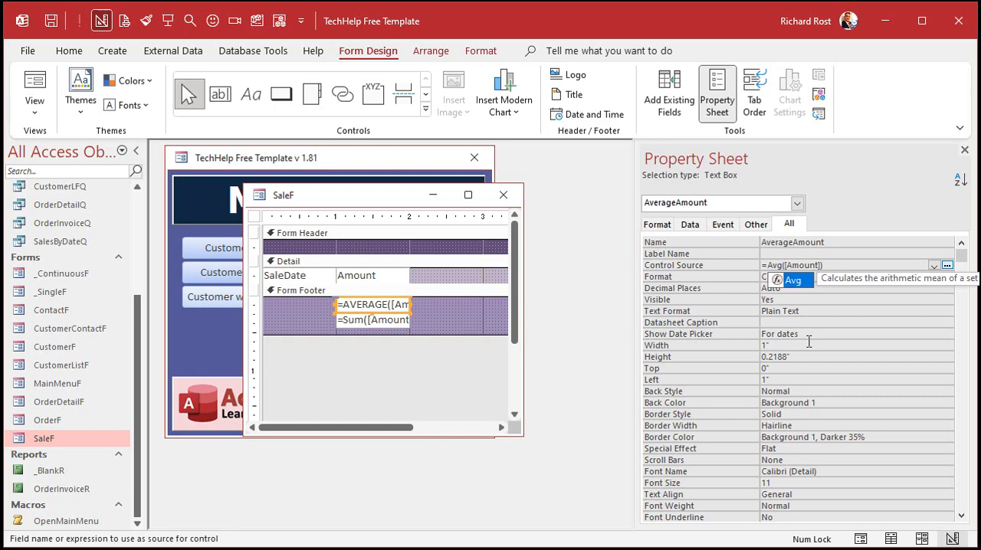
pyautogui.write('(')
pyautogui.click(808, 344)
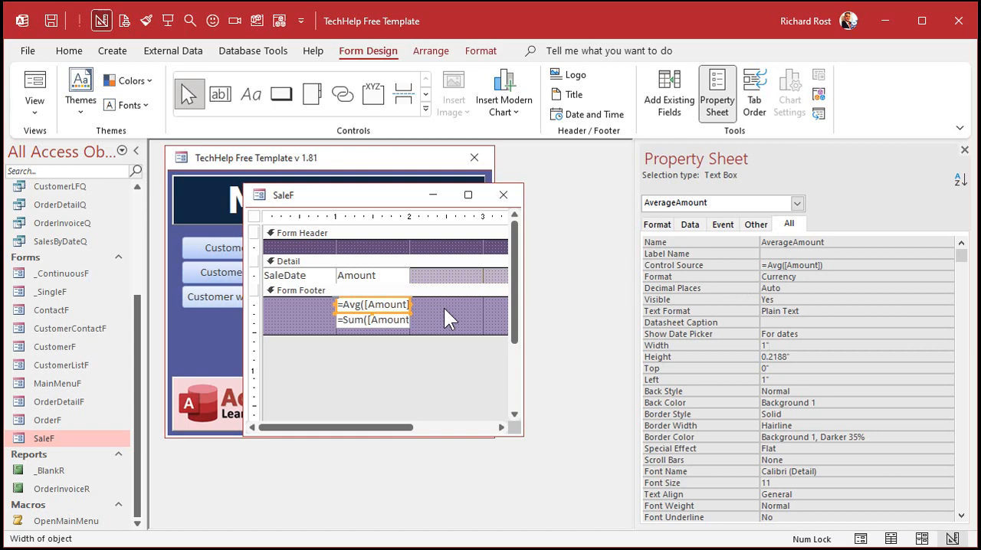
pyautogui.click(502, 195)
pyautogui.doubleClick(66, 439)
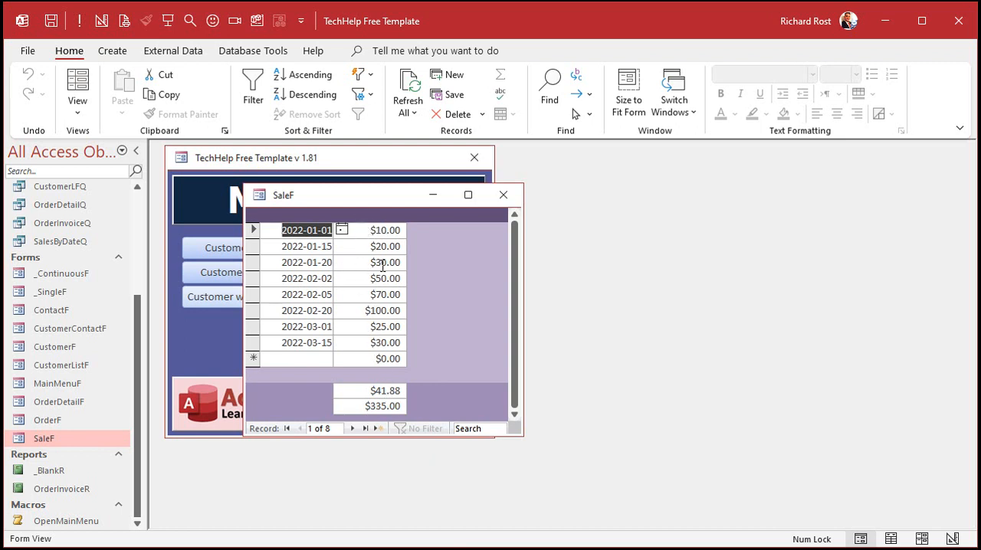
# - Filter SaleF's records to SaleDate values between 2/1 and 2/28
pyautogui.rightClick(312, 281)
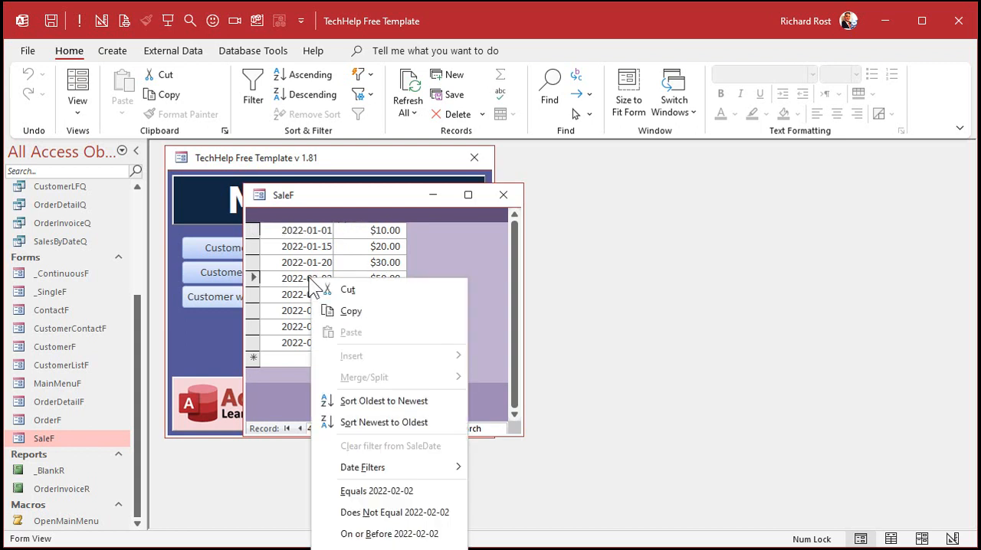
pyautogui.moveTo(375, 471)
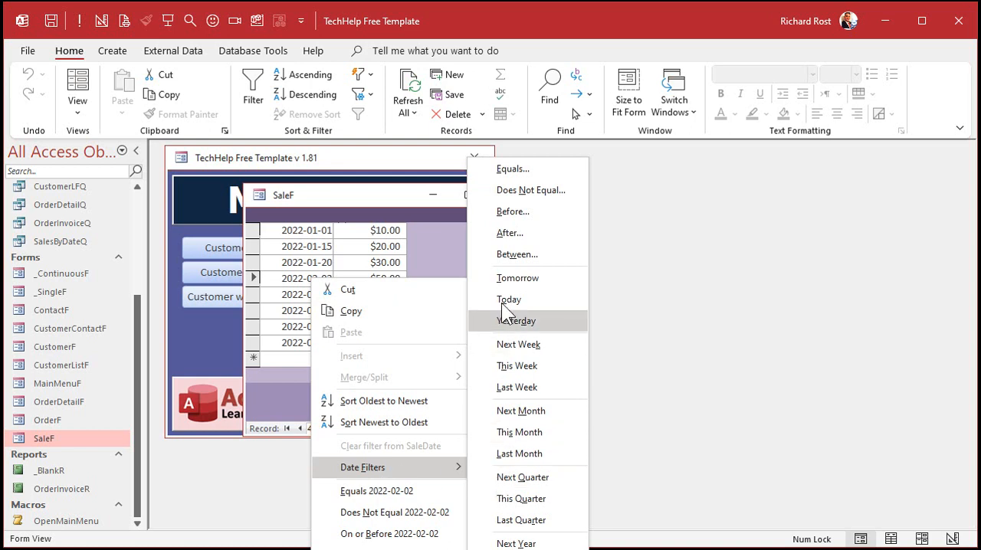
pyautogui.click(507, 252)
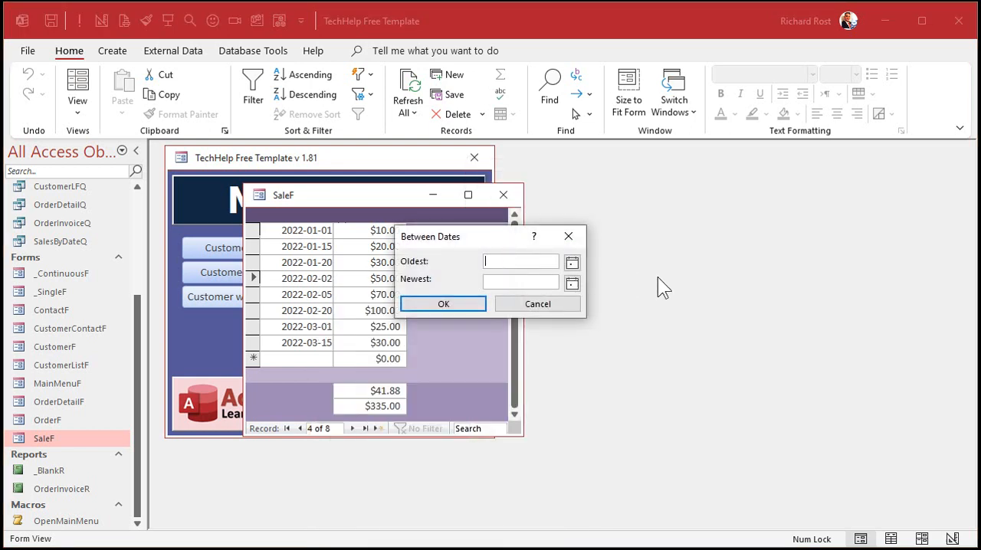
pyautogui.write('2/1')
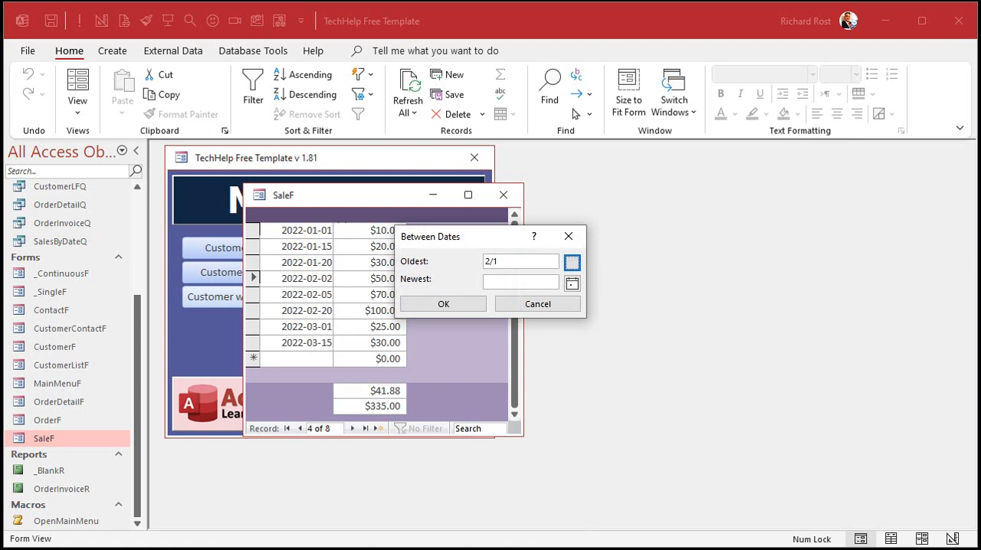
pyautogui.press('Tab')
pyautogui.write('2/28')
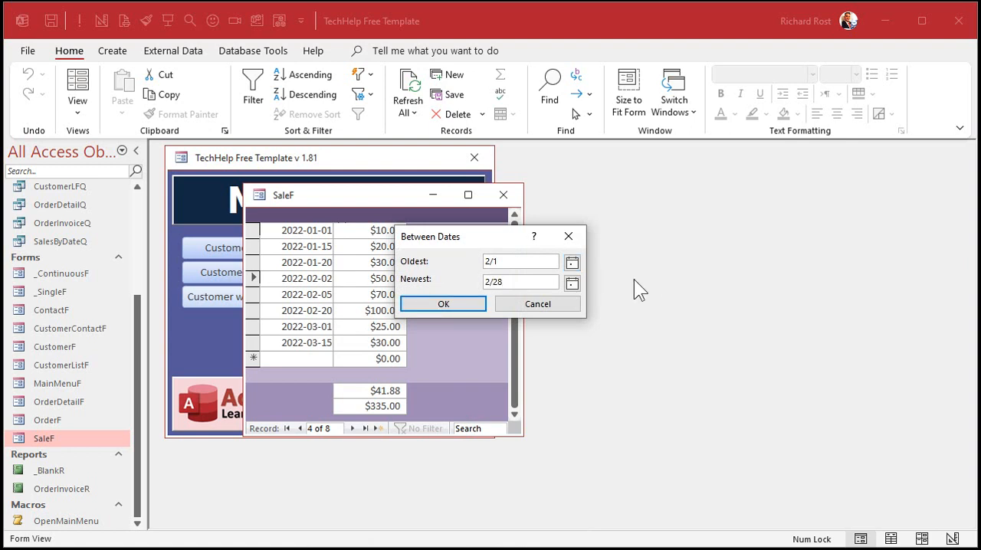
pyautogui.click(450, 306)
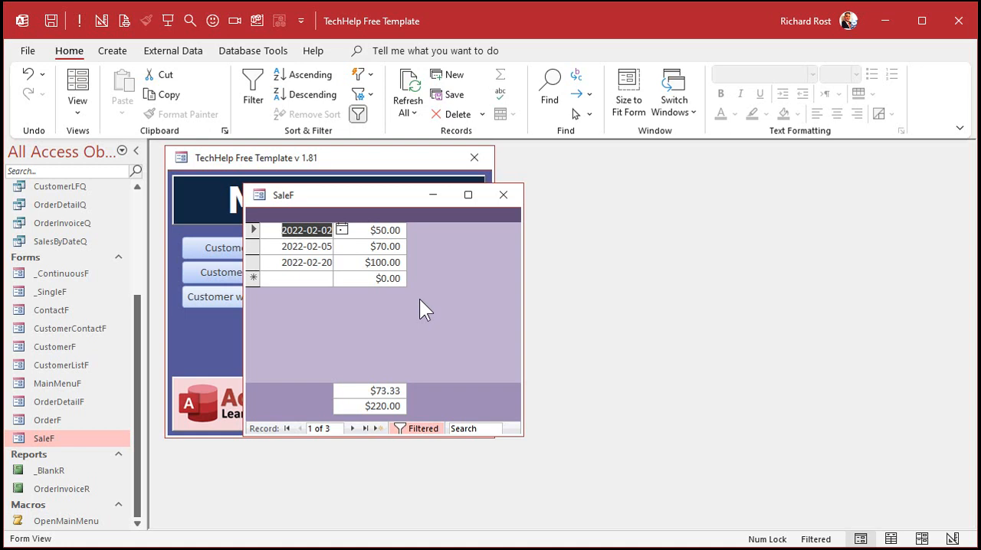
# - Close SaleF, open the main menu form in Design view, and widen its window to show the whole form
pyautogui.click(502, 195)
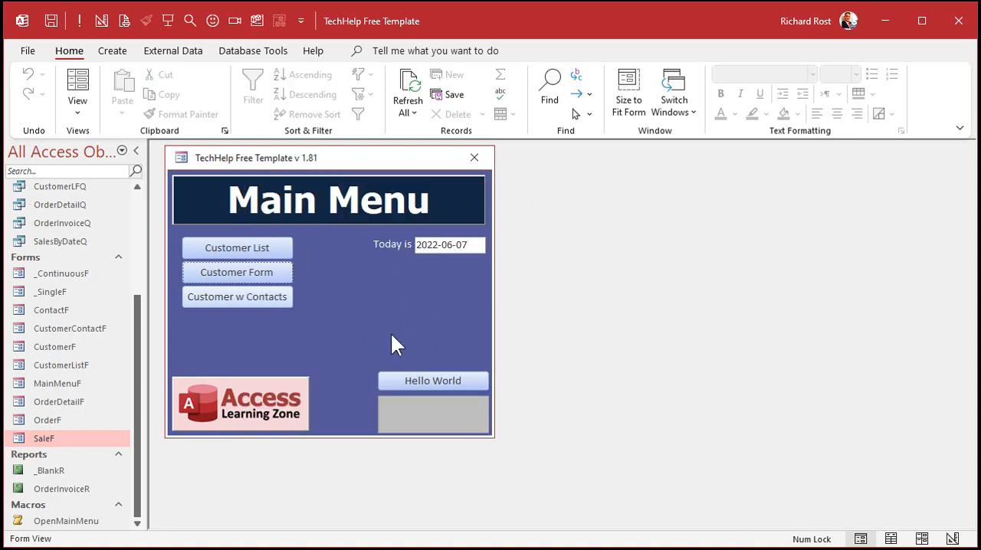
pyautogui.rightClick(377, 280)
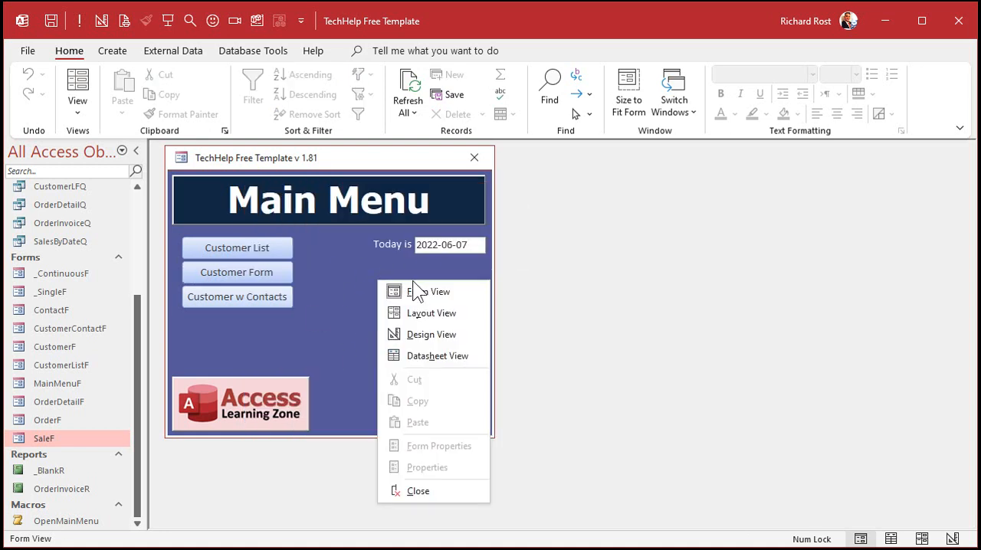
pyautogui.click(418, 333)
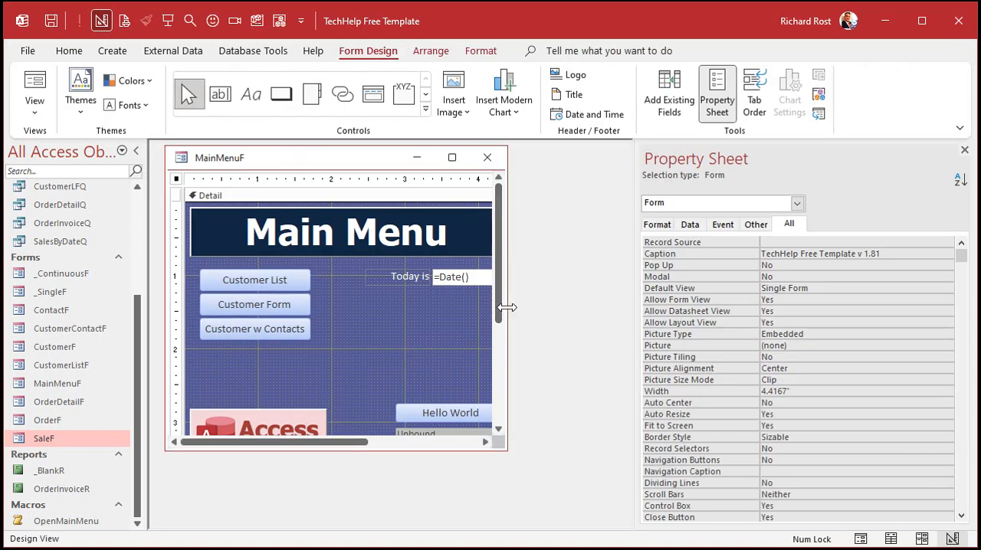
pyautogui.moveTo(506, 310); pyautogui.dragTo(630, 312)
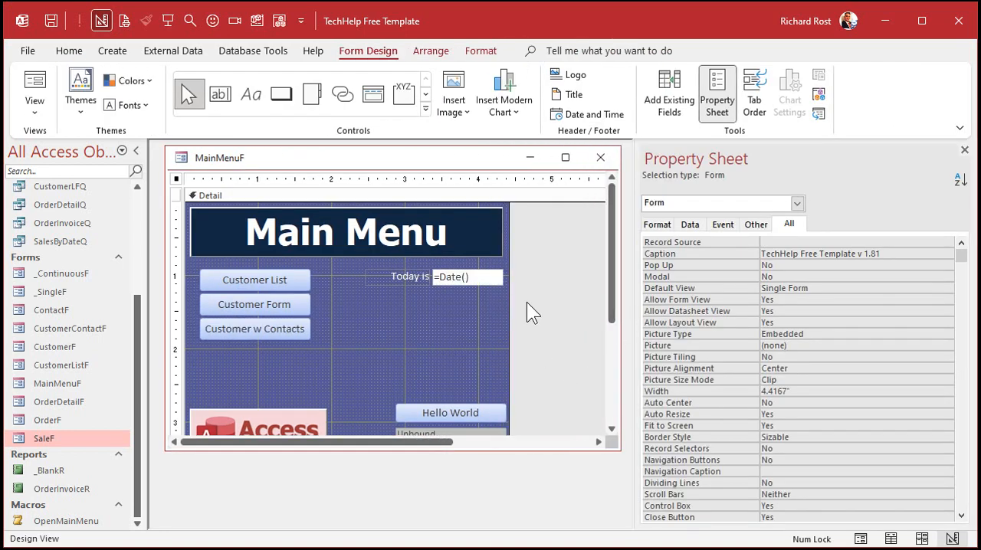
# - Widen the "Today is" label on MainMenuF to about 1.33 inches and set its caption to "Average Sales:"
pyautogui.click(417, 275)
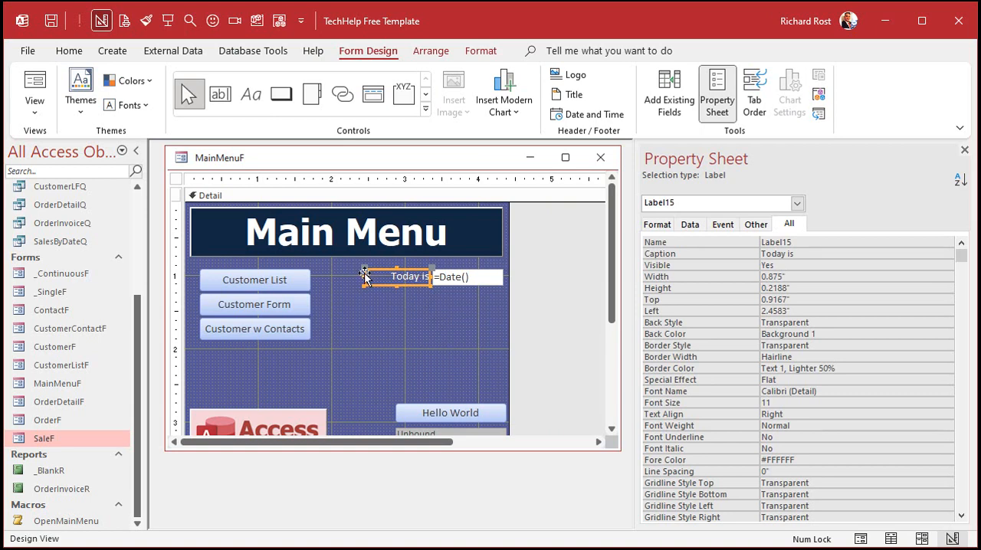
pyautogui.moveTo(365, 276); pyautogui.dragTo(331, 277)
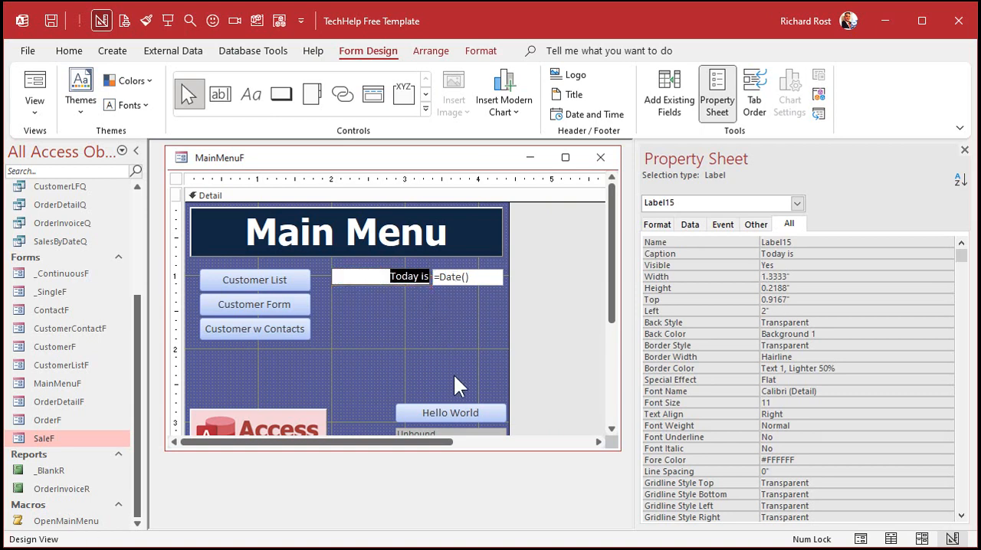
pyautogui.write('Ave')
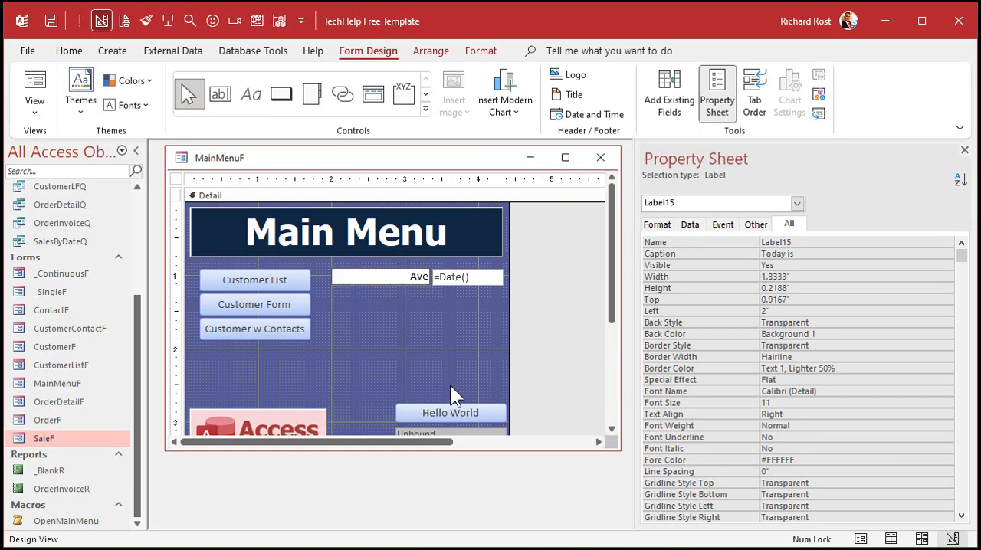
pyautogui.write('rage Sales:')
pyautogui.press('Return')
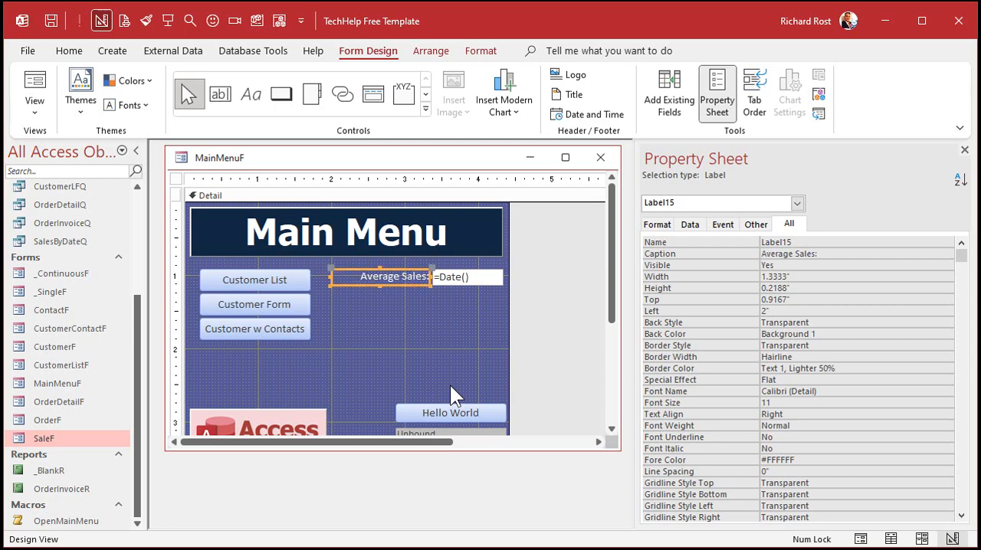
# - Set the Format of the text box beside the Average Sales label to Currency and its Name to AverageSales
pyautogui.click(477, 280)
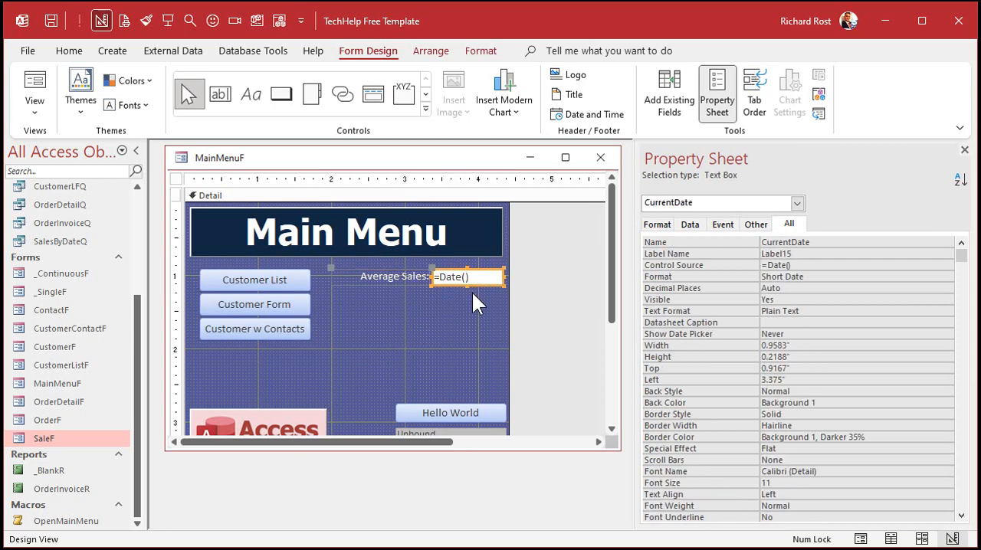
pyautogui.moveTo(819, 280); pyautogui.dragTo(717, 278)
pyautogui.write('Currency')
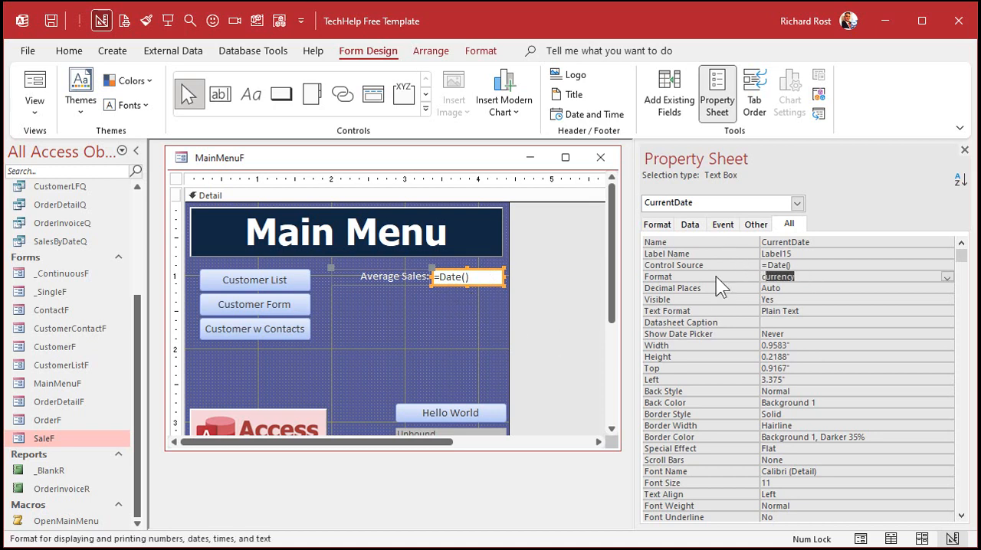
pyautogui.press('Tab')
pyautogui.hotkey('shift', 'Tab')
pyautogui.hotkey('shift', 'Tab')
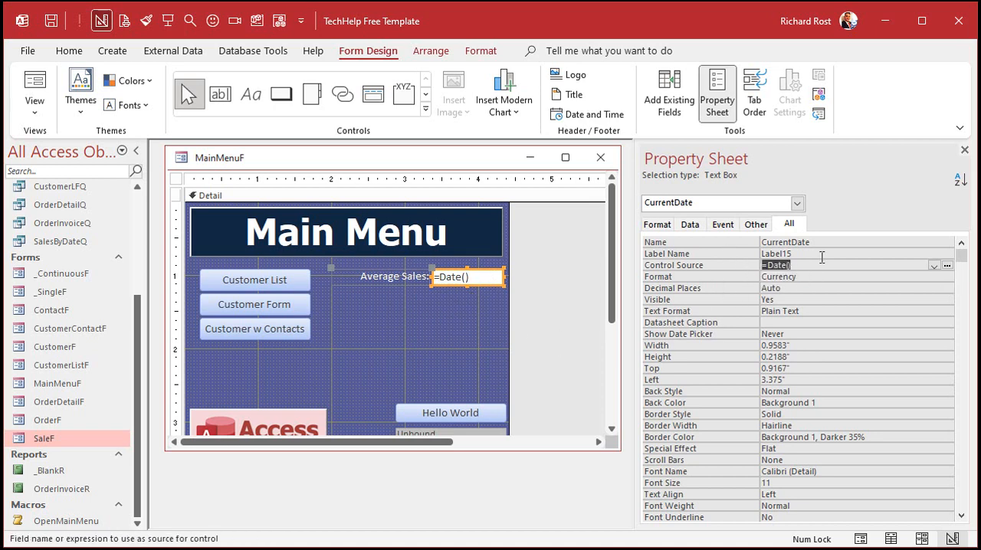
pyautogui.click(724, 240)
pyautogui.write('Av')
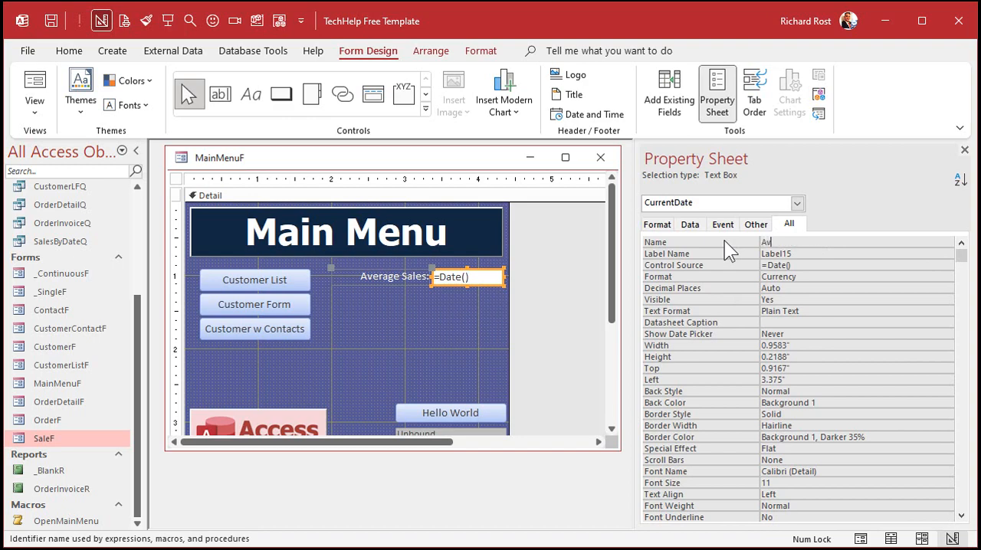
pyautogui.write('erageSales')
pyautogui.press('Tab')
pyautogui.press('Tab')
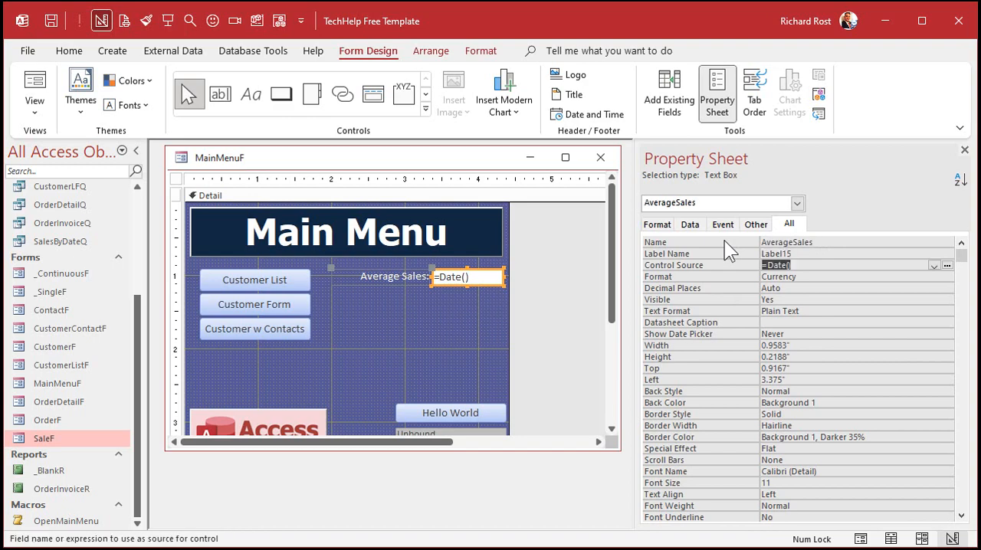
# - Replace the AverageSales text box's Control Source with =DAvg("Amount","SaleT")
pyautogui.press('Delete')
pyautogui.hotkey('shift', 'F2')
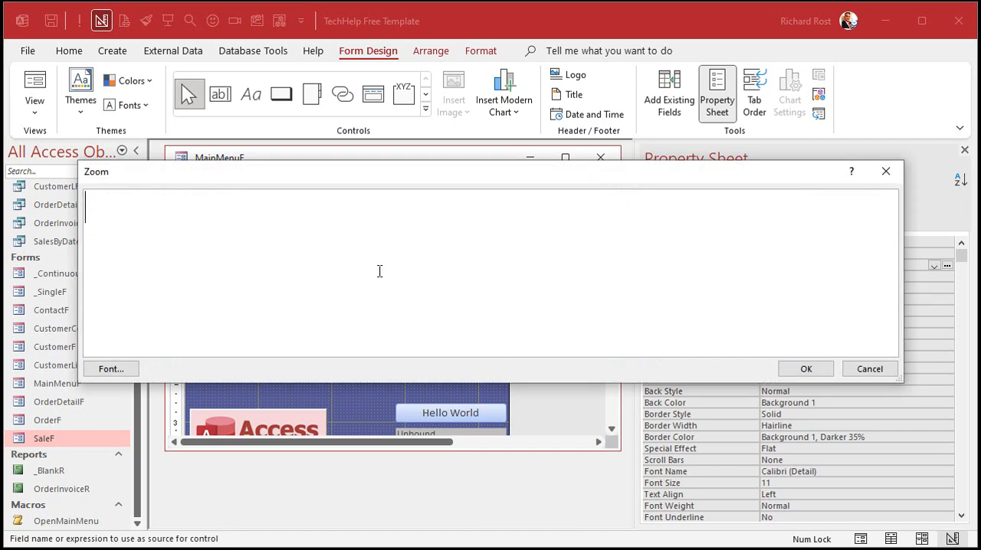
pyautogui.write('=DAvg')
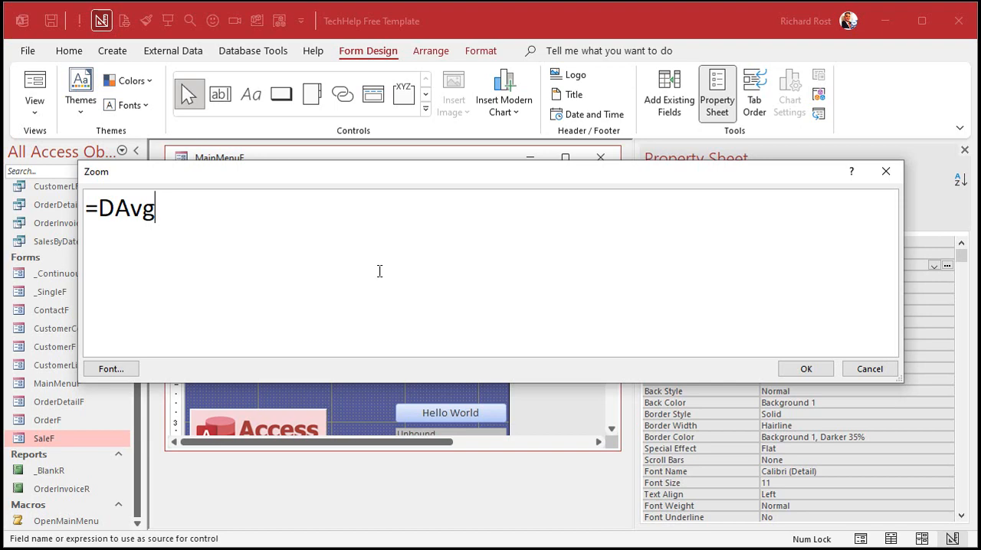
pyautogui.write('("An')
pyautogui.press('BackSpace')
pyautogui.write('o')
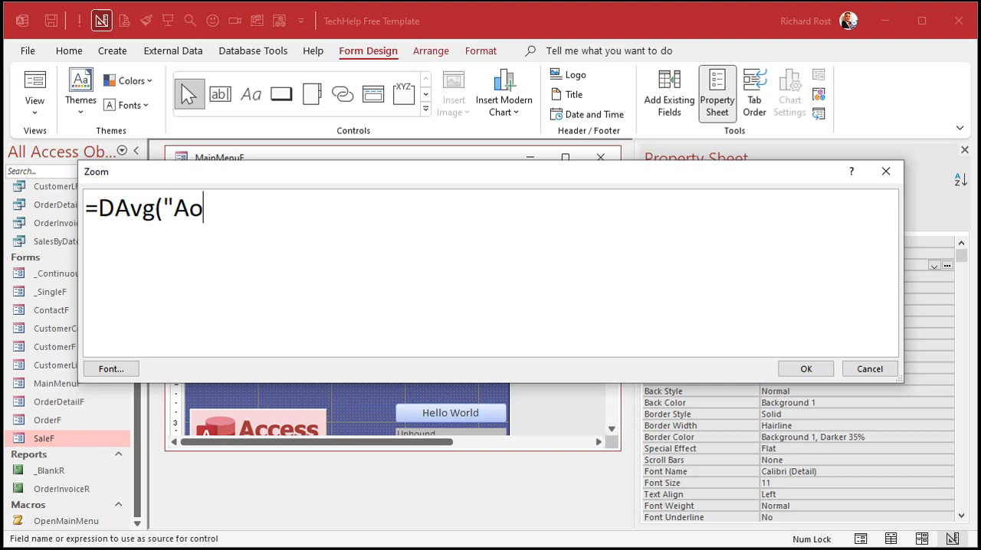
pyautogui.press('BackSpace')
pyautogui.write('mount","Sa')
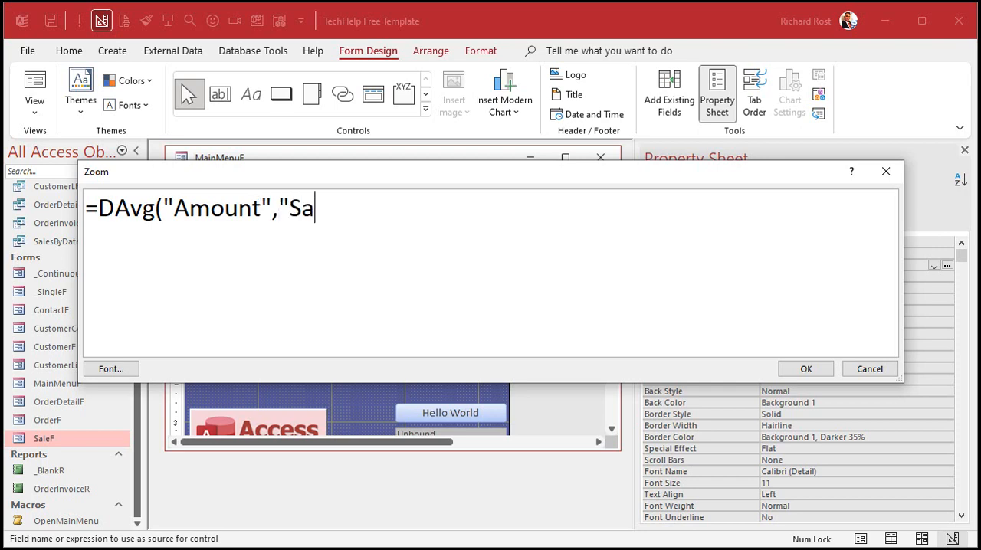
pyautogui.write('leT")')
pyautogui.click(806, 370)
# - Close the MainMenuF design and reopen the main menu in Form view
pyautogui.click(435, 354)
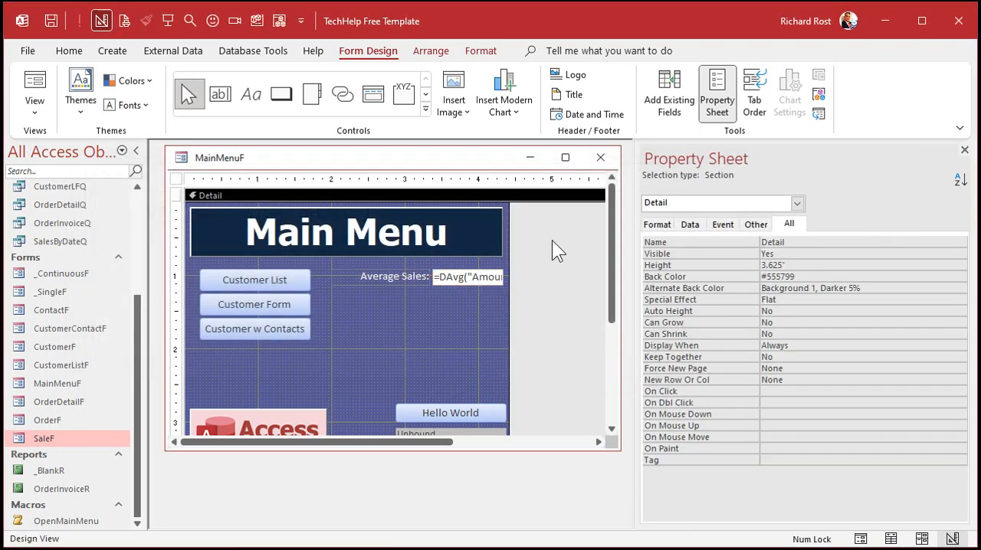
pyautogui.click(600, 157)
pyautogui.click(168, 23)
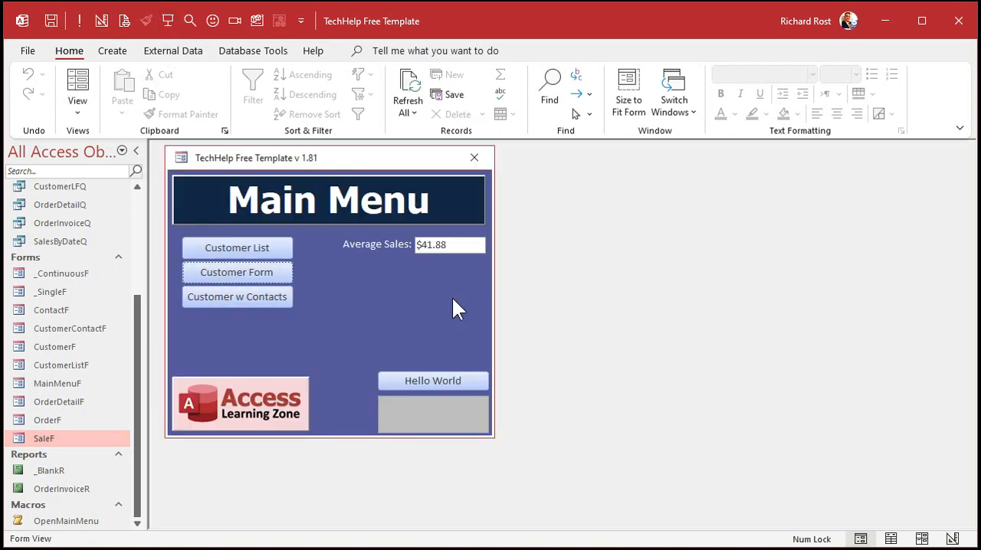
# - In Design view, extend the AverageSales Control Source to =DAvg("Amount","SaleT","SaleDate>#" & Date()-365 & "#")
pyautogui.rightClick(411, 281)
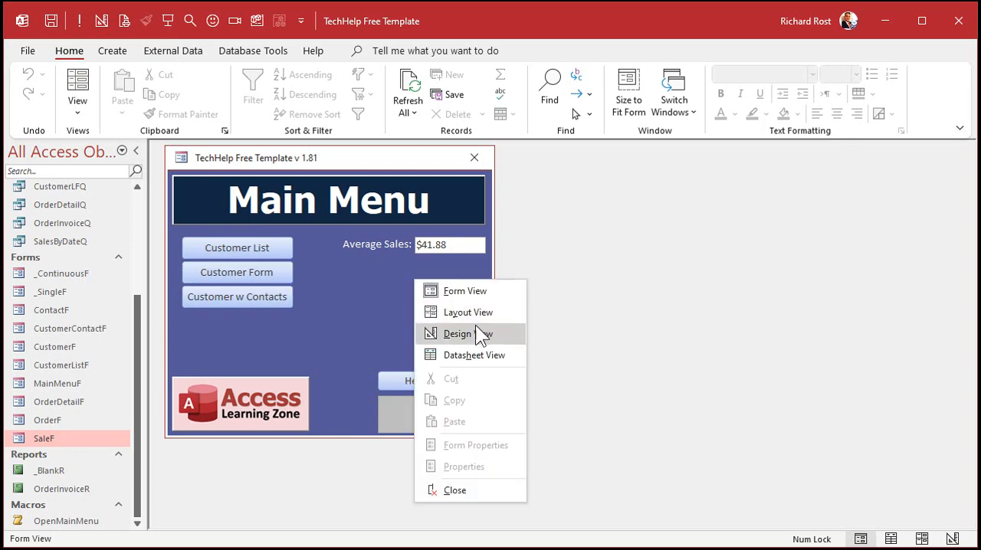
pyautogui.click(476, 331)
pyautogui.click(451, 275)
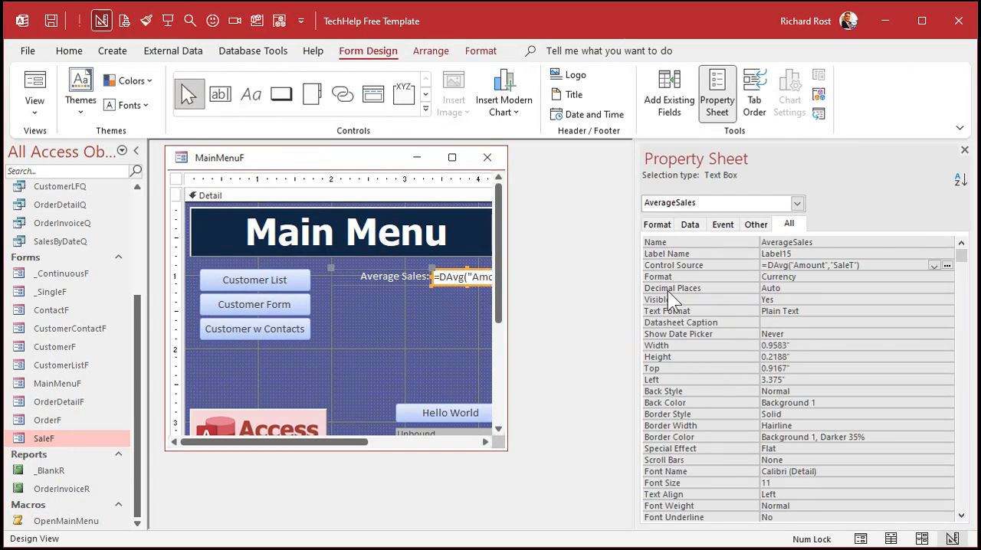
pyautogui.click(875, 264)
pyautogui.hotkey('shift', 'F2')
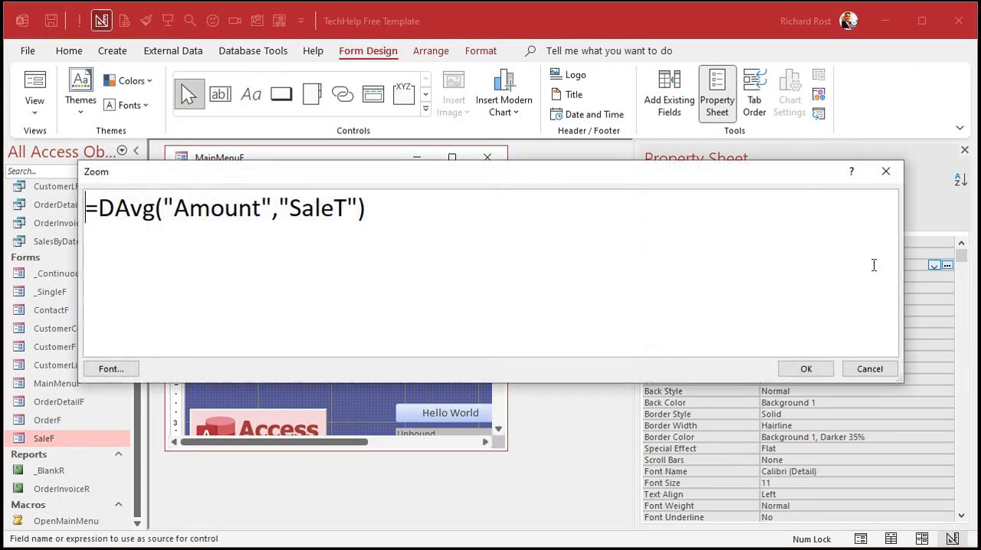
pyautogui.click(360, 207)
pyautogui.write(',"SaleDate')
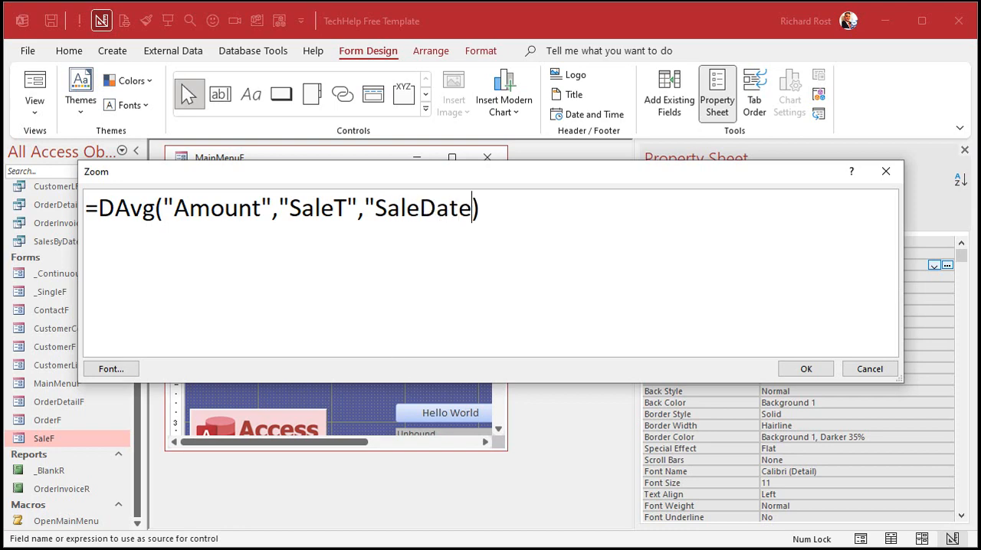
pyautogui.write('>#"')
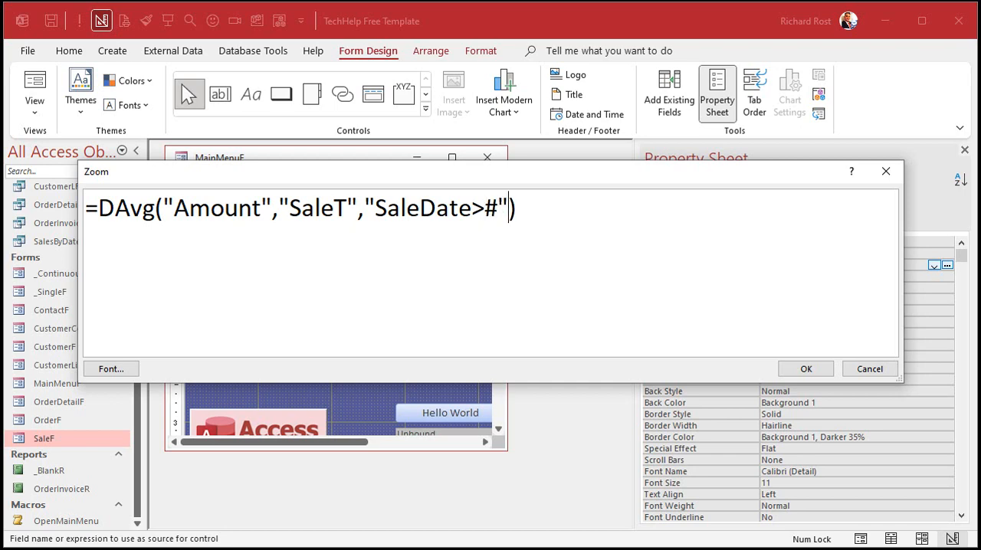
pyautogui.write(' & Date()-365')
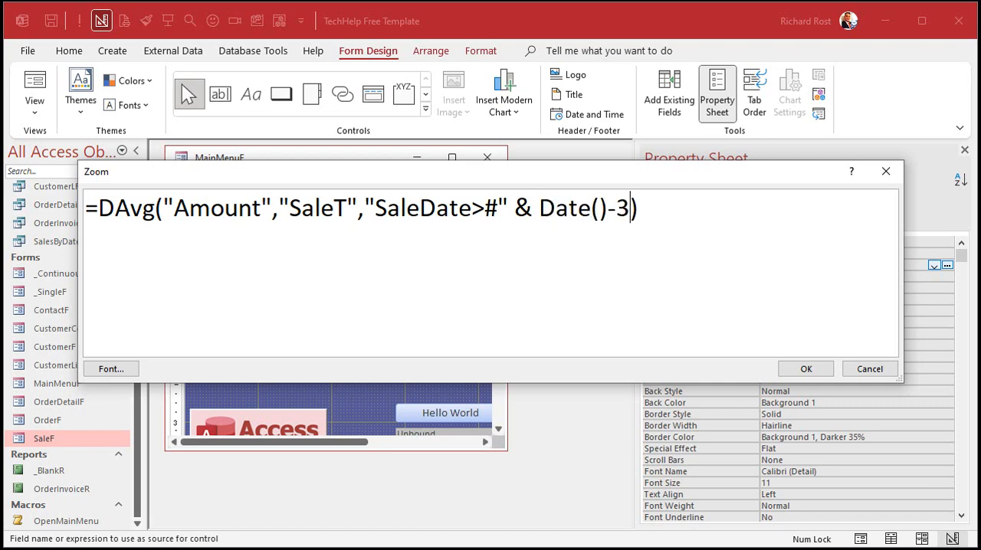
pyautogui.write(' & "#"')
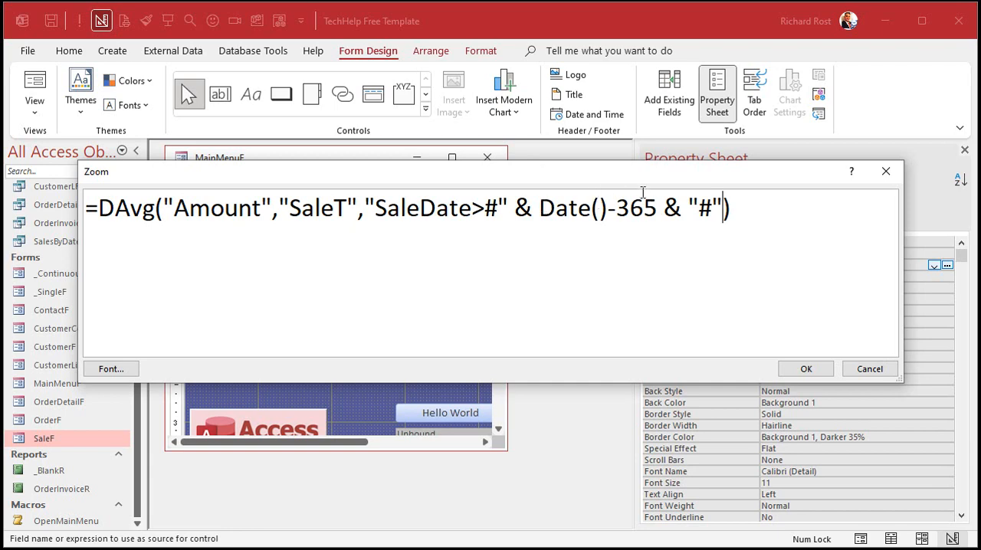
pyautogui.click(806, 369)
# - Close MainMenuF and reopen it to check the average with the date criteria
pyautogui.click(436, 343)
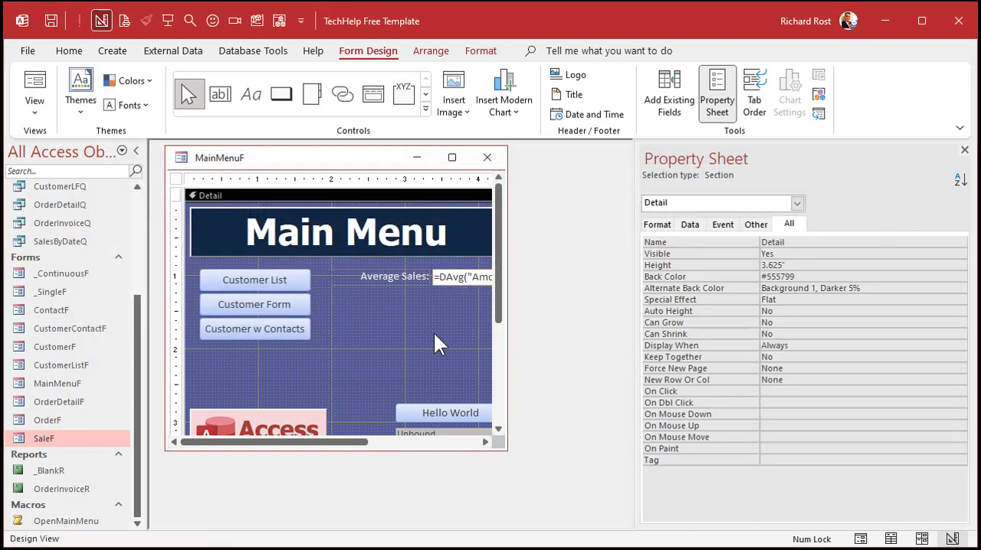
pyautogui.click(486, 157)
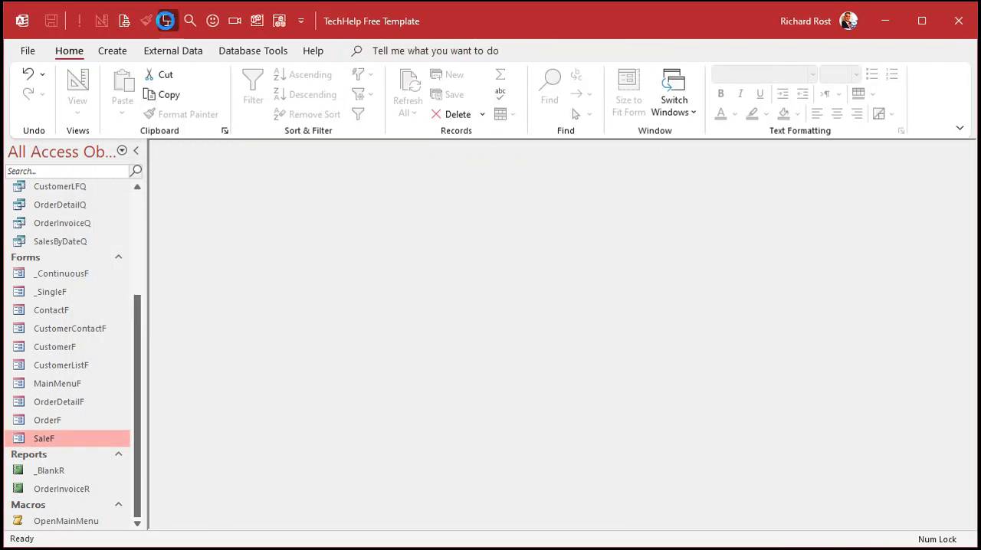
pyautogui.click(168, 21)
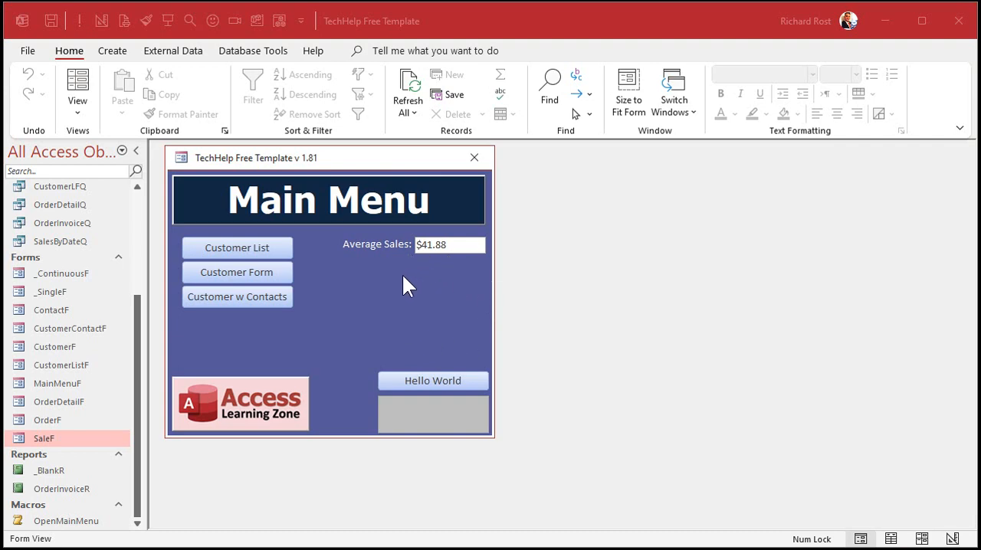
# - In MainMenuF's Design view, move the Hello World button and StatusBox below Average Sales, enlarging StatusBox to about 2.21 by 1.79 inches
pyautogui.rightClick(382, 279)
pyautogui.click(441, 334)
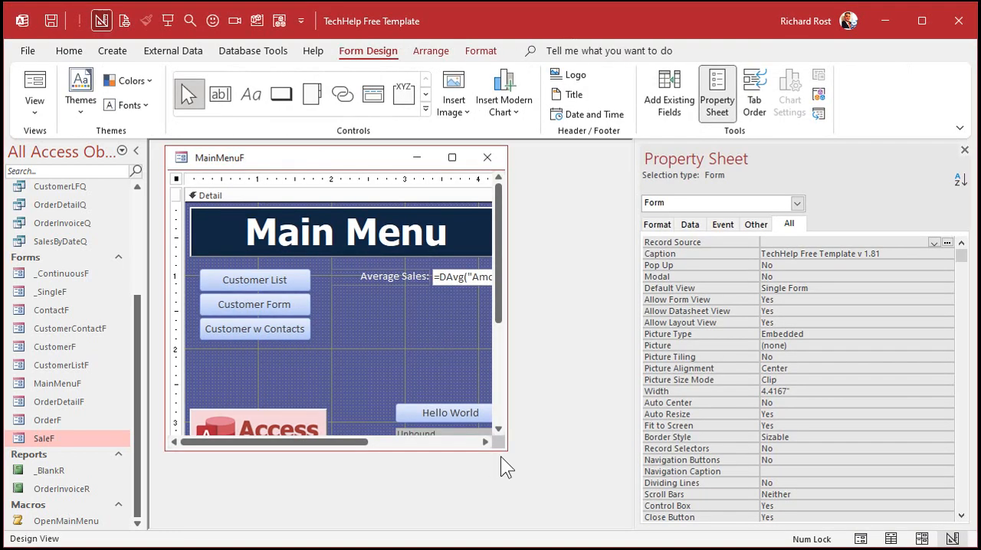
pyautogui.moveTo(503, 447); pyautogui.dragTo(617, 512)
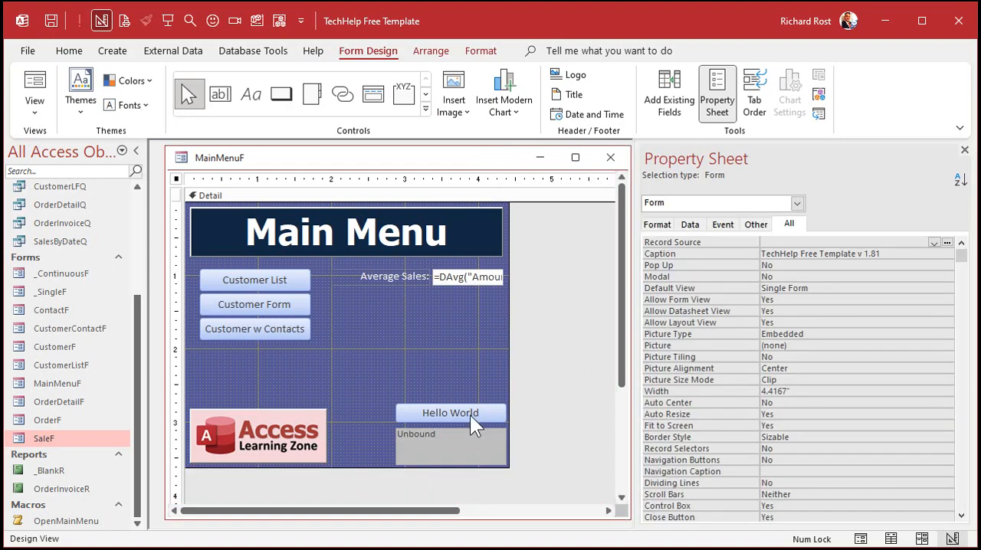
pyautogui.moveTo(470, 414); pyautogui.dragTo(443, 313)
pyautogui.moveTo(431, 452); pyautogui.dragTo(374, 355)
pyautogui.moveTo(452, 366); pyautogui.dragTo(504, 462)
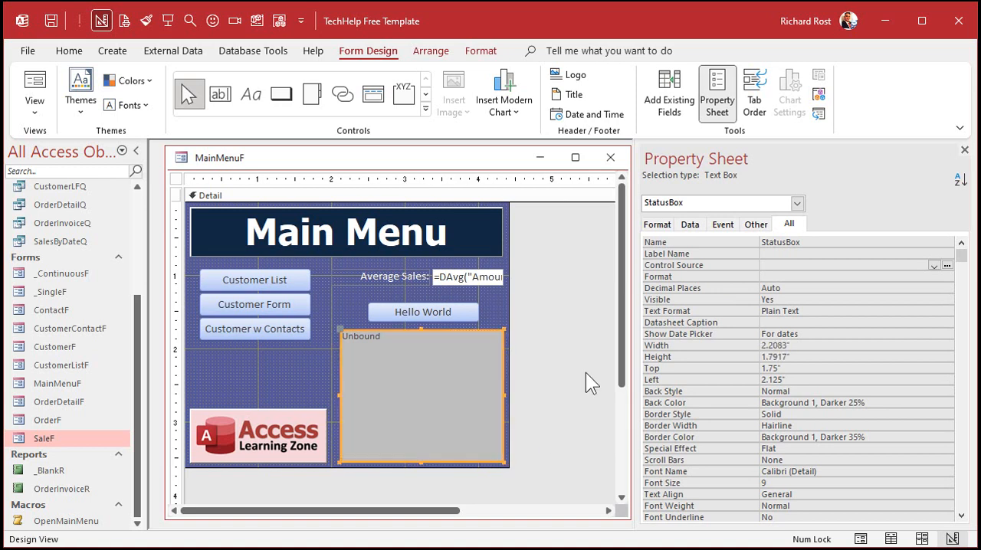
pyautogui.click(548, 349)
# - Change the Hello World button's caption to "Go"
pyautogui.click(452, 375)
pyautogui.click(379, 313)
pyautogui.moveTo(388, 311); pyautogui.dragTo(508, 305)
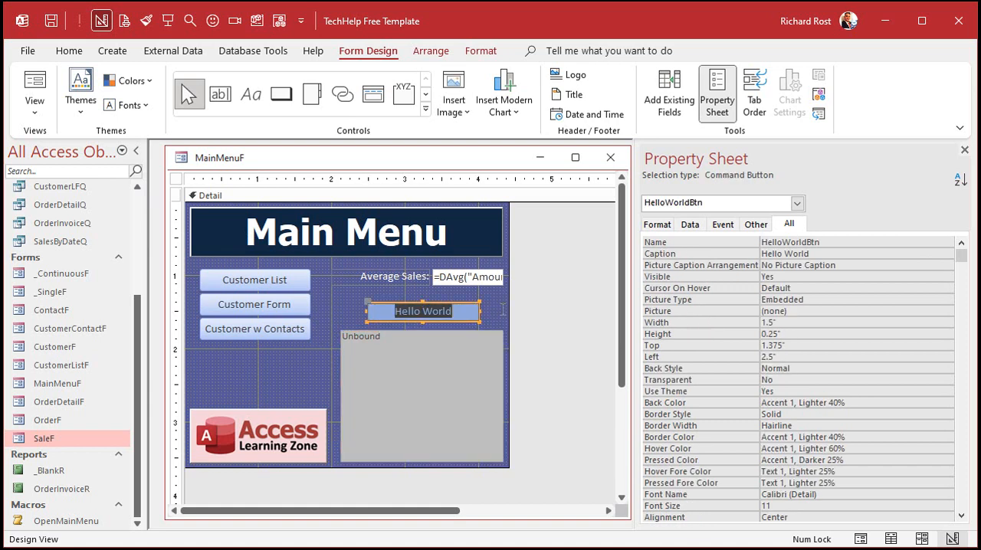
pyautogui.write('Go')
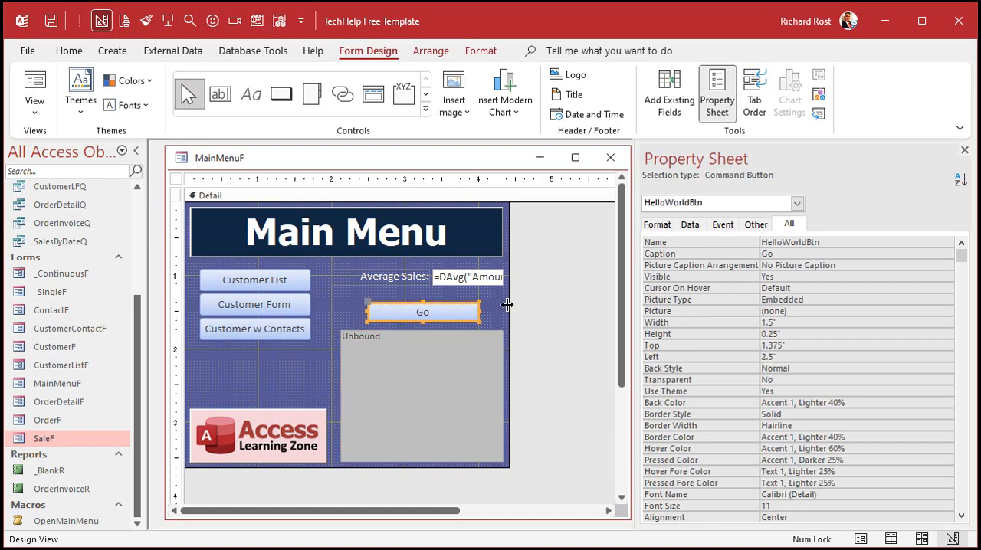
pyautogui.click(377, 374)
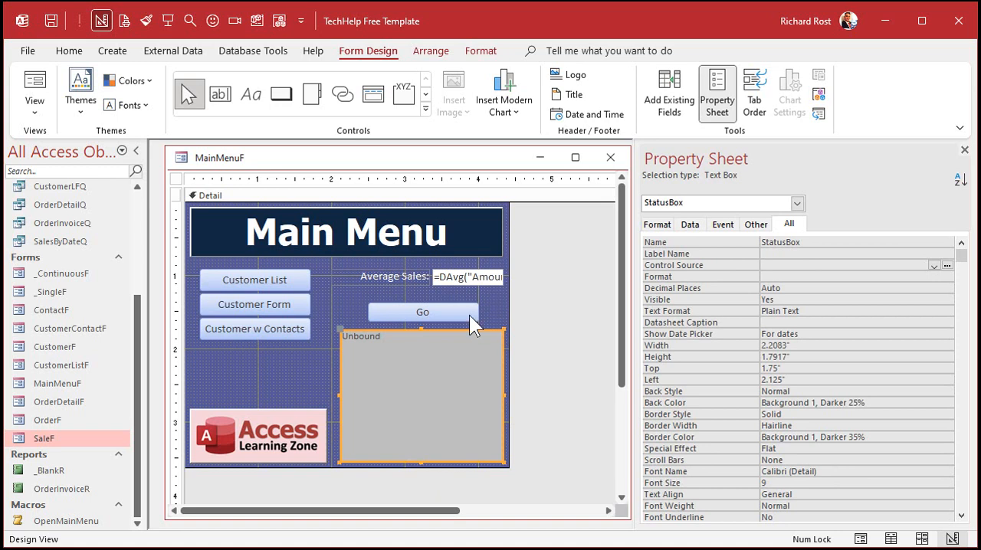
# - Open the Go button's click event code and delete the Status "Hello World!" line
pyautogui.rightClick(443, 313)
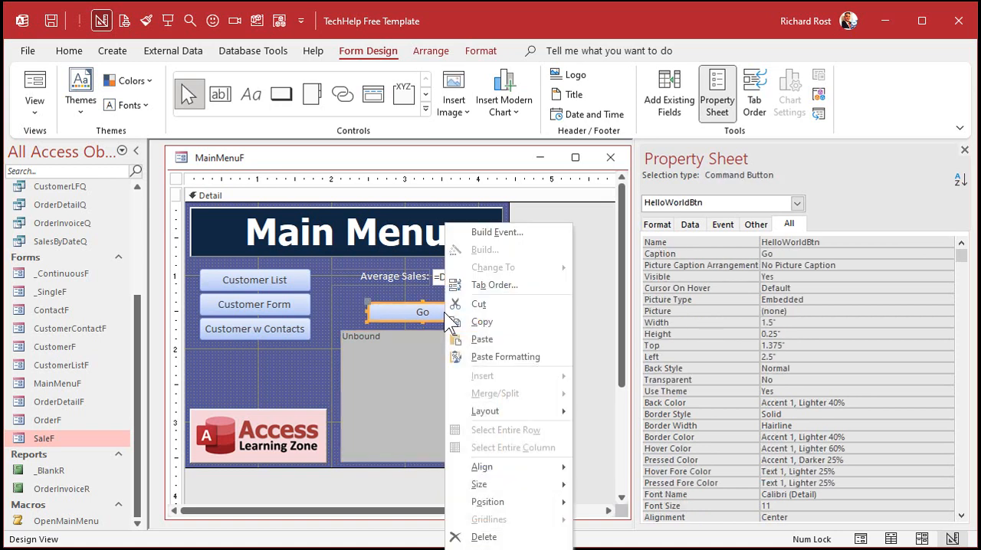
pyautogui.click(518, 229)
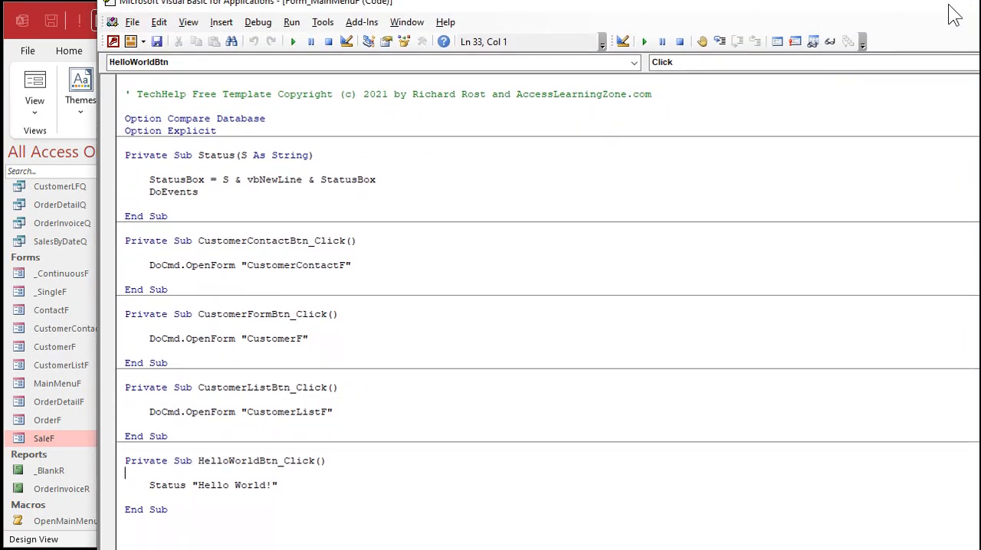
pyautogui.moveTo(950, 1); pyautogui.dragTo(930, 0)
pyautogui.click(238, 453)
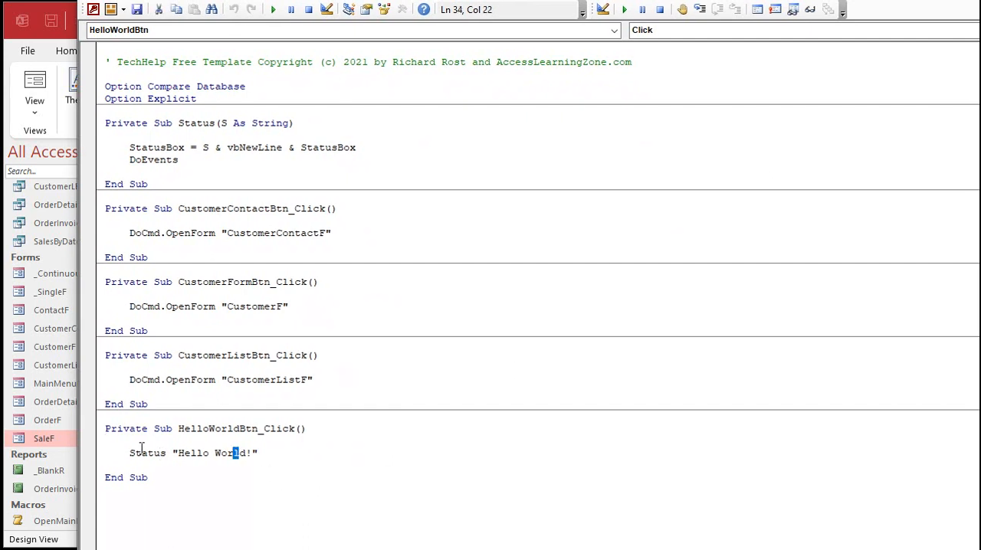
pyautogui.moveTo(130, 452); pyautogui.dragTo(302, 450)
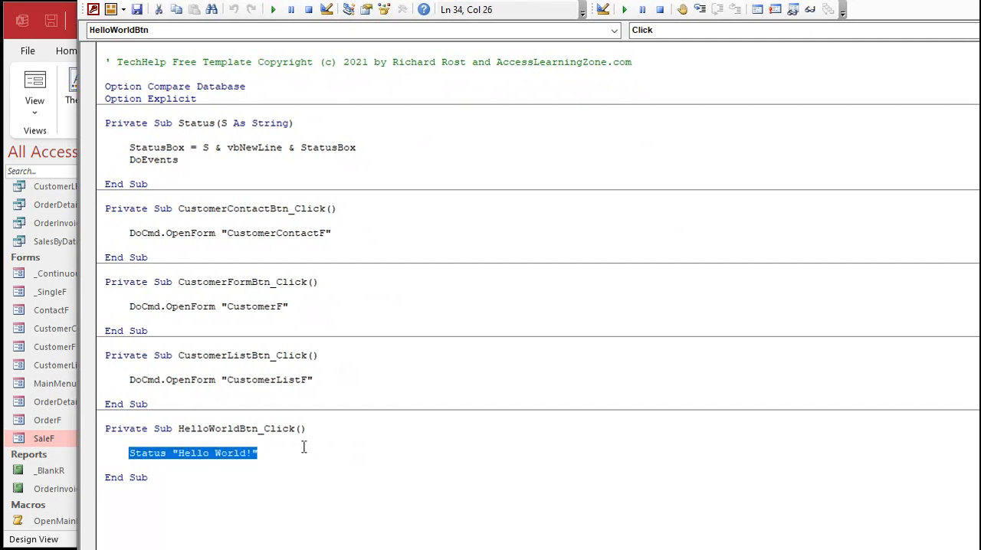
pyautogui.press('Delete')
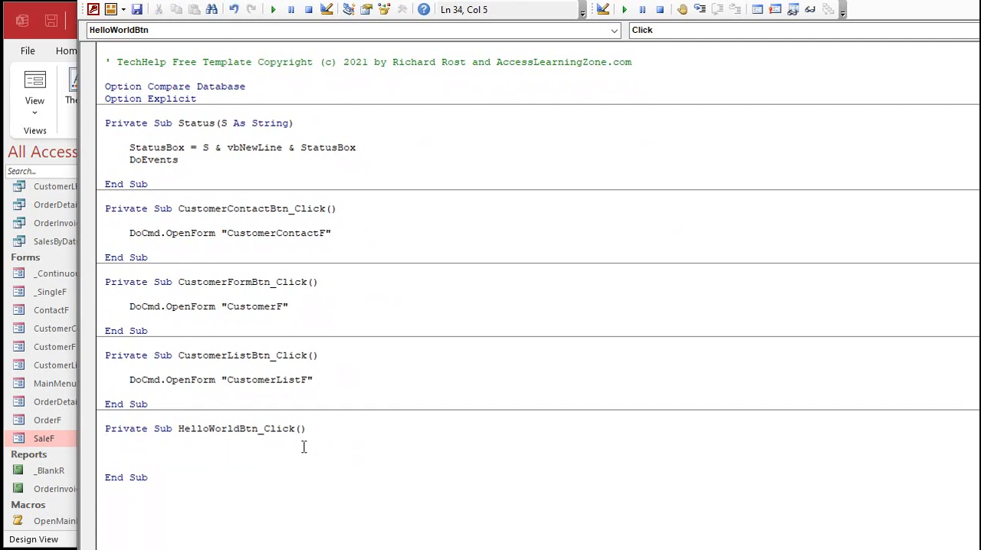
# - In HelloWorldBtn_Click, declare a variable C as Currency
pyautogui.write('Dim C as cu')
pyautogui.press('Return')
pyautogui.press('Return')
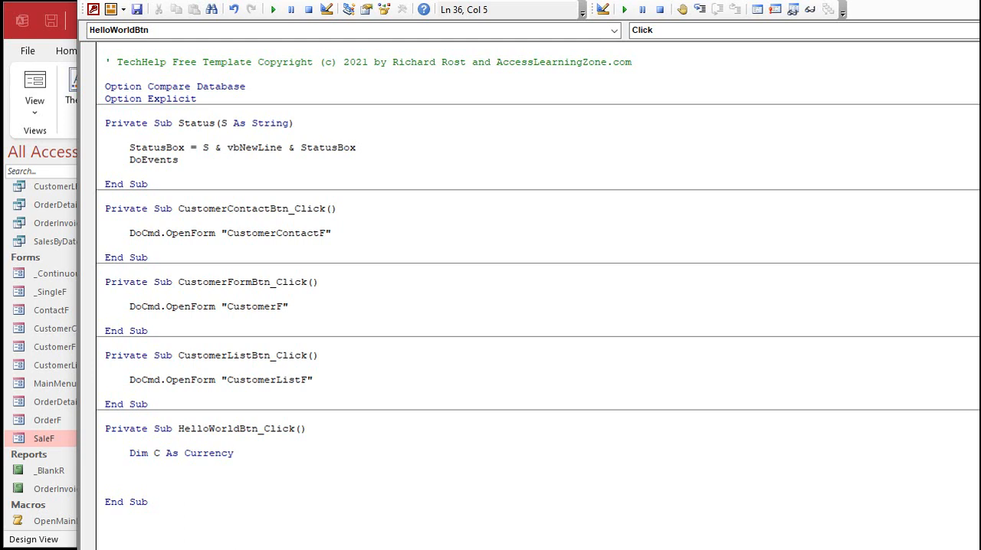
# - Assign C the average of Amount in SaleT with C = DAvg("Amount", "SaleT")
pyautogui.write('C = DAvg(')
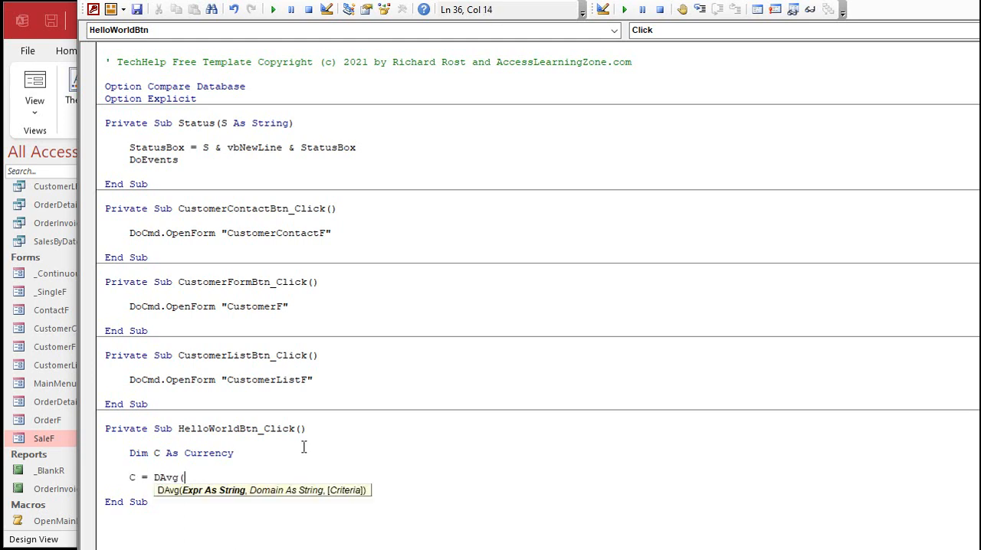
pyautogui.write('"Amount", "SaleT")')
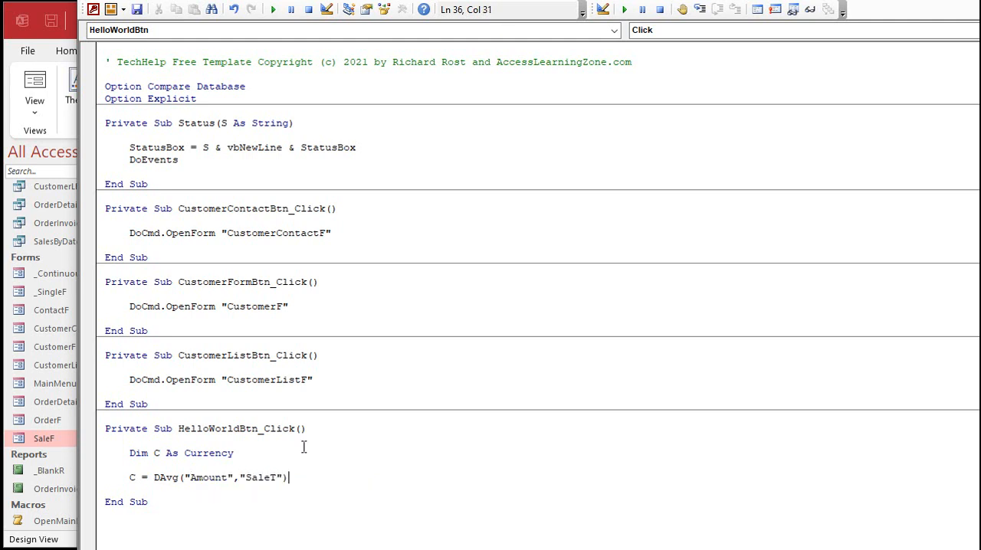
pyautogui.press('Return')
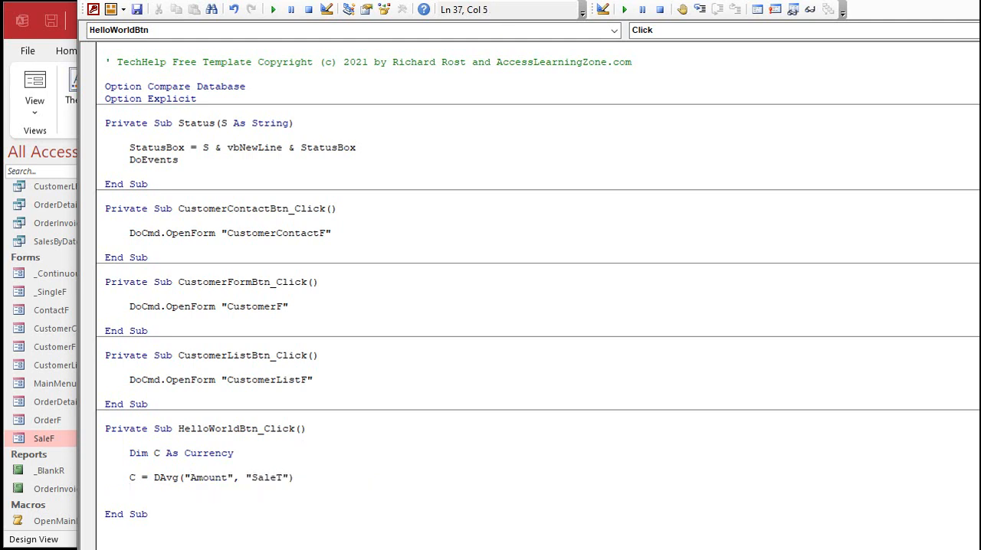
# - Add the line Status "Avg Sales: " & Format(C, "Currency") below the DAvg assignment
pyautogui.write('Status "')
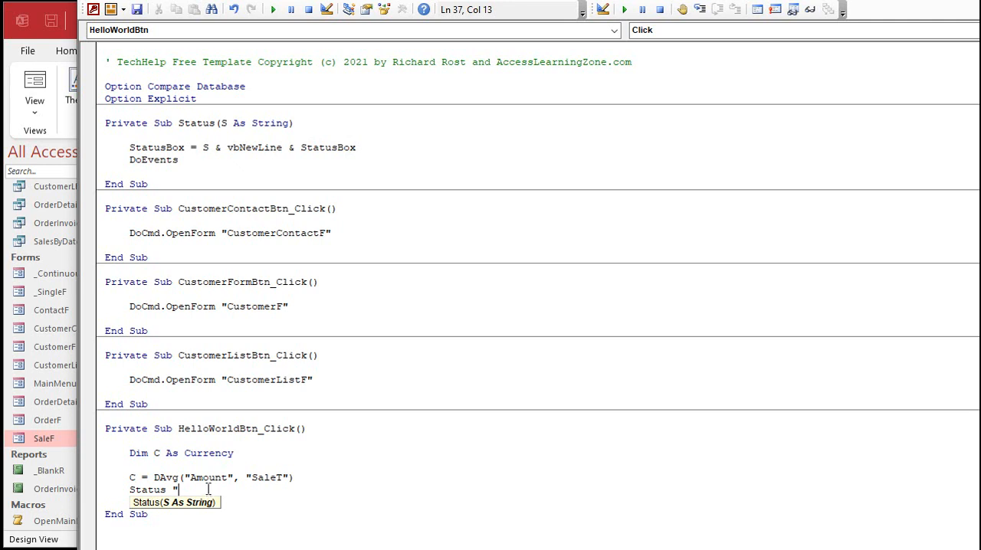
pyautogui.write('Avg Sales: " & CFormat(C')
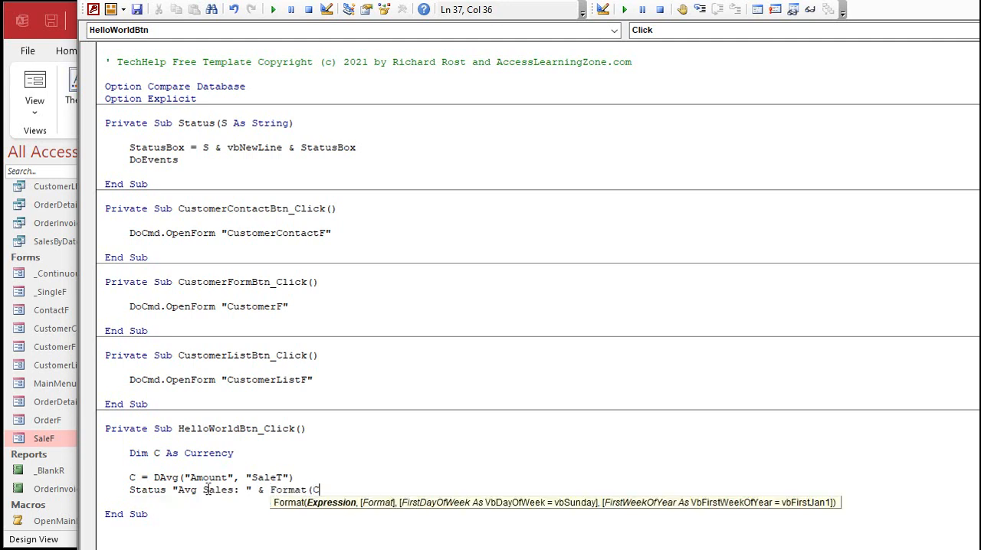
pyautogui.write(',"Currenc')
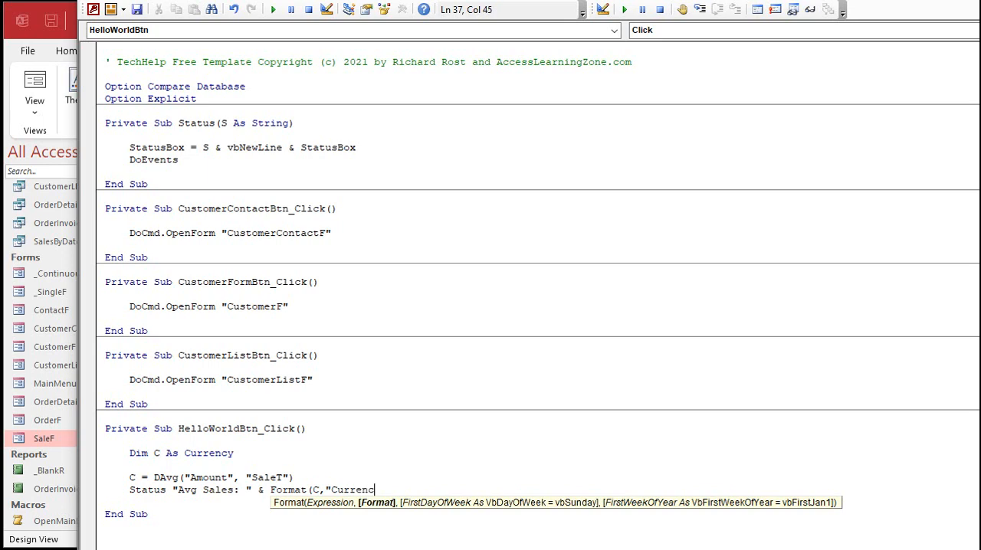
pyautogui.write('y")')
pyautogui.press('Return')
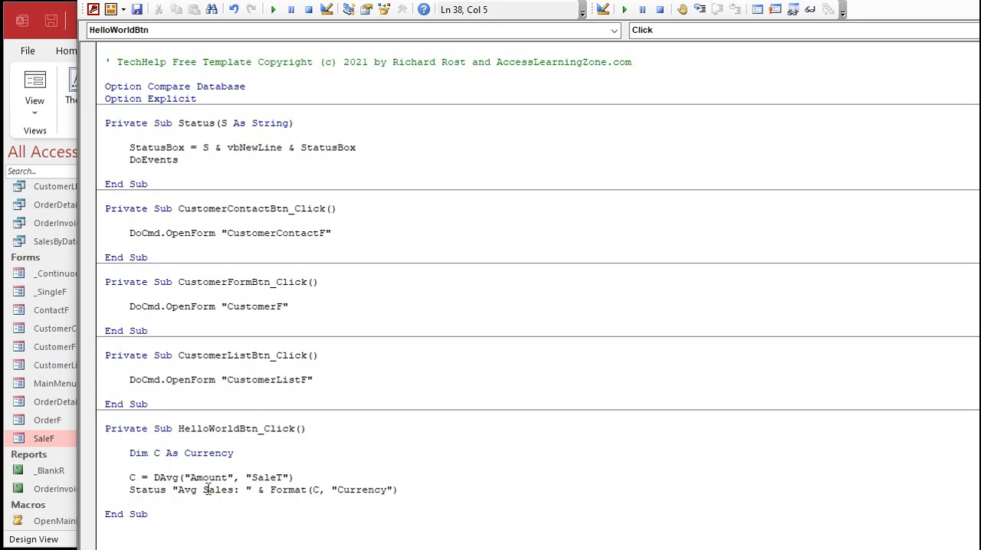
# - Reopen the main menu form, run the Go button to test its status output, and review the code behind it
pyautogui.click(66, 443)
pyautogui.click(613, 156)
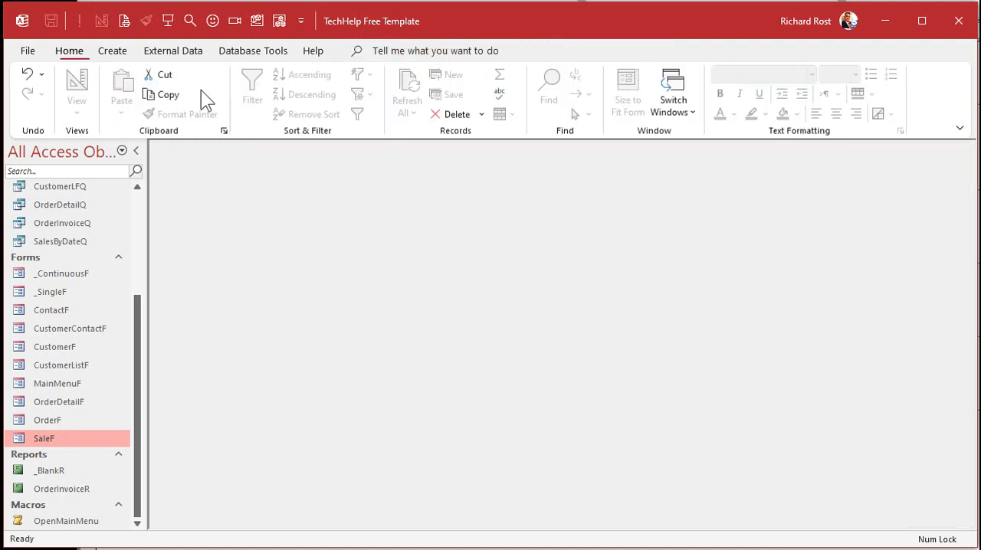
pyautogui.click(168, 23)
pyautogui.click(436, 280)
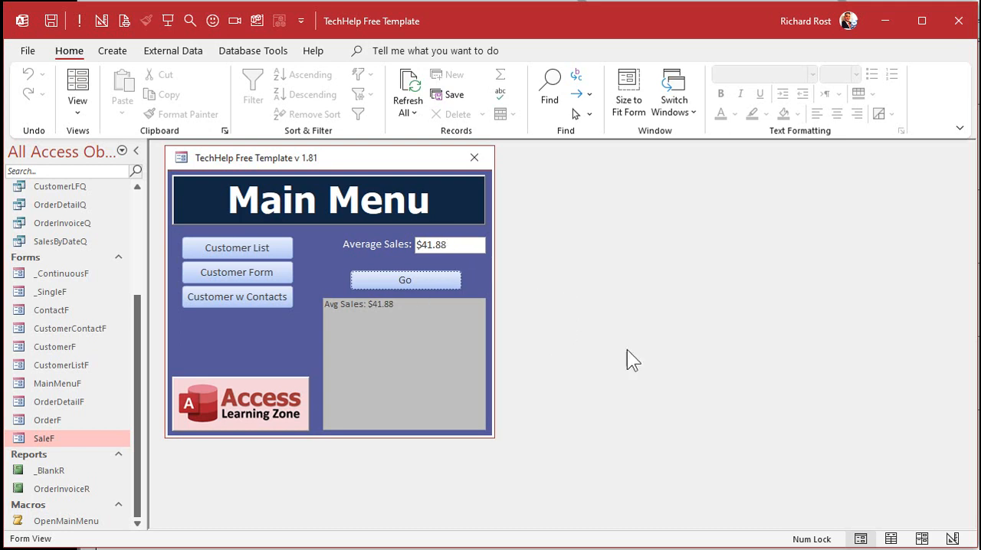
pyautogui.hotkey('alt', 'F11')
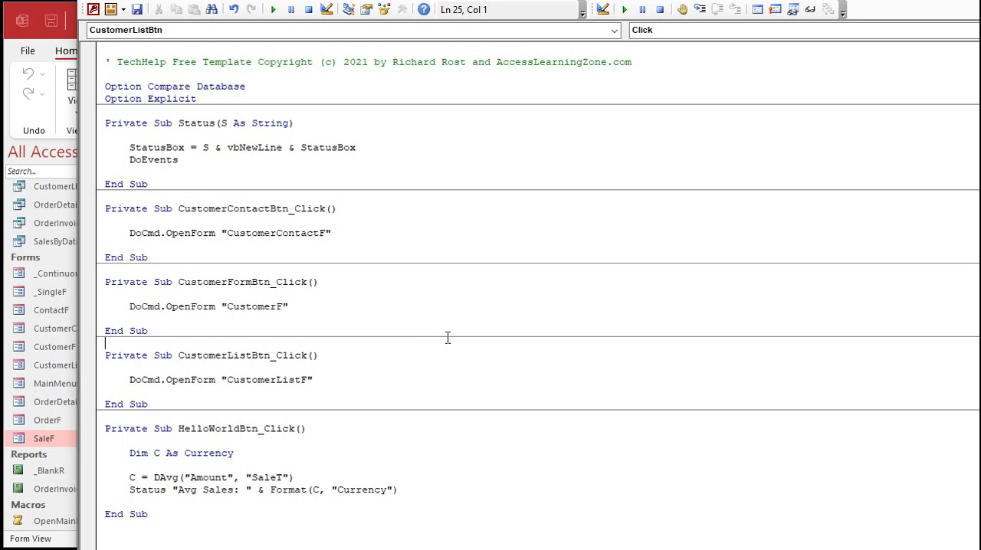
pyautogui.hotkey('alt', 'F11')
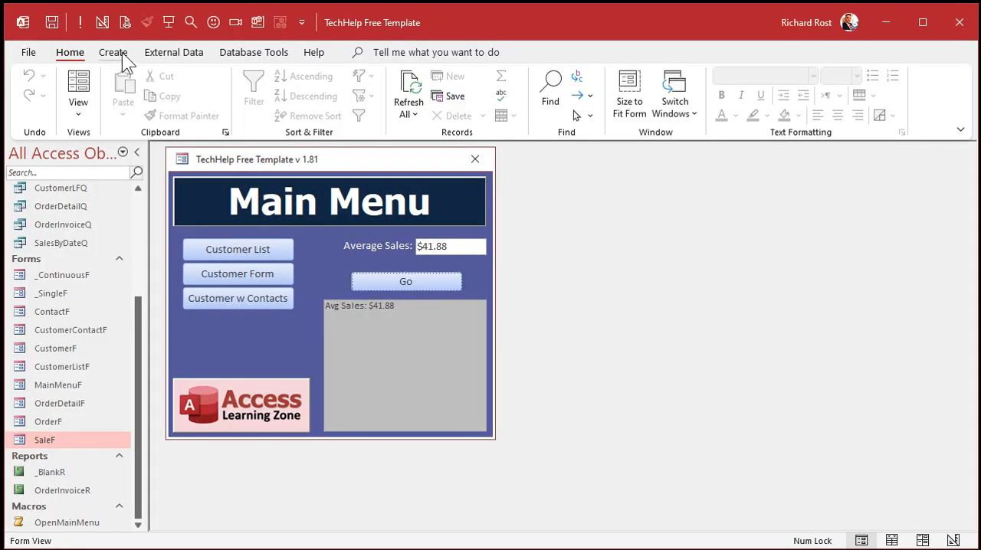
# - Create a new query in Design view based on the SaleT table, with the Add Tables pane and Property Sheet closed
pyautogui.click(117, 55)
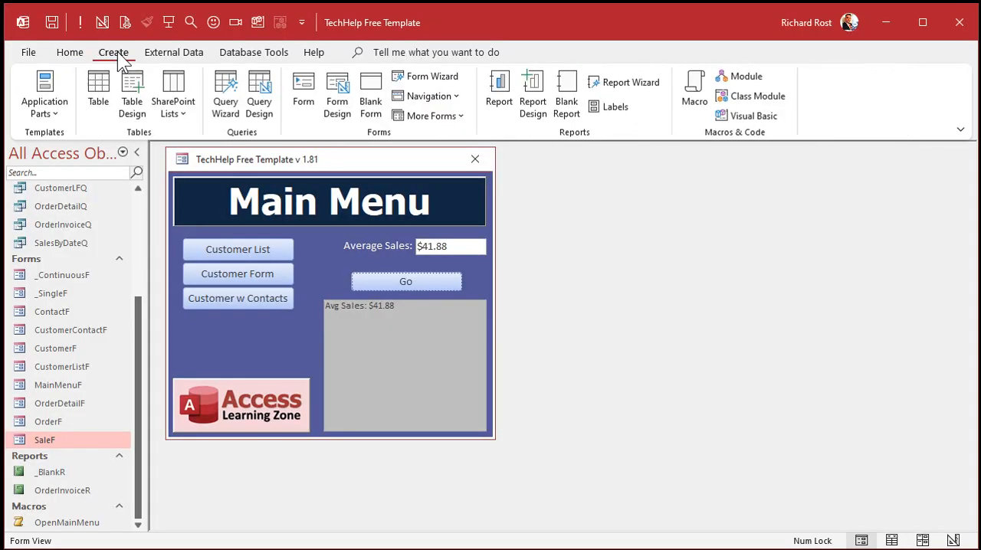
pyautogui.click(254, 108)
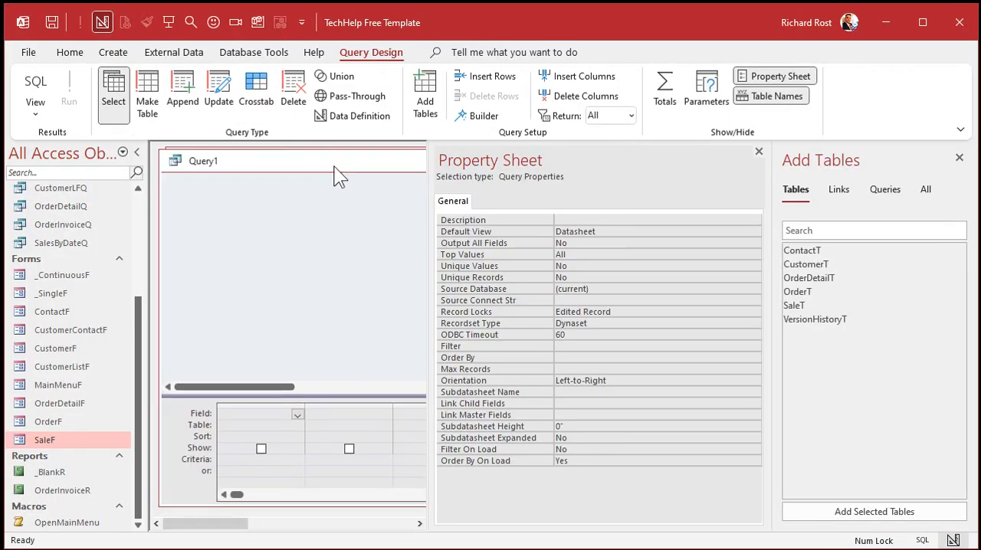
pyautogui.click(958, 157)
pyautogui.click(957, 157)
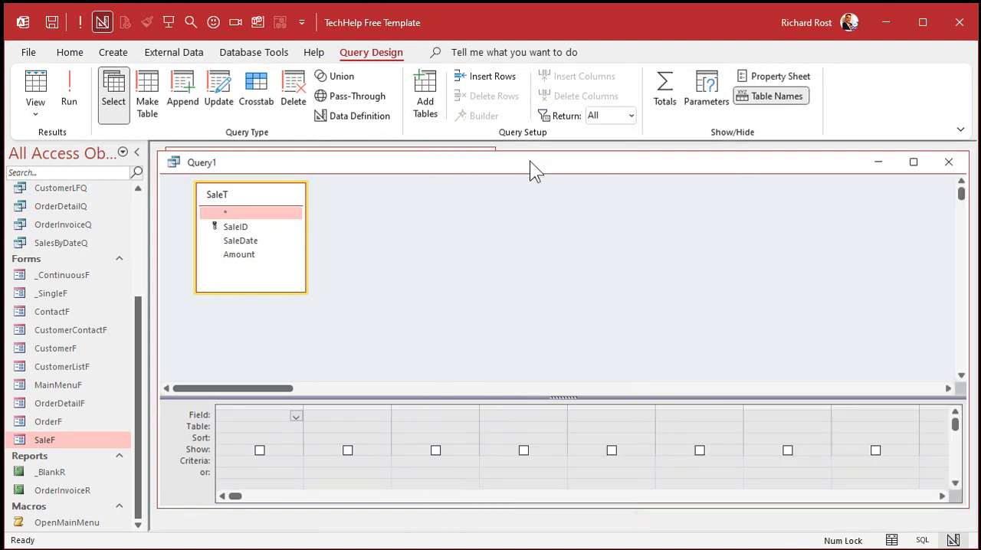
pyautogui.moveTo(530, 160); pyautogui.dragTo(535, 156)
# - Add the Amount field to the query and sort it in ascending order
pyautogui.doubleClick(264, 252)
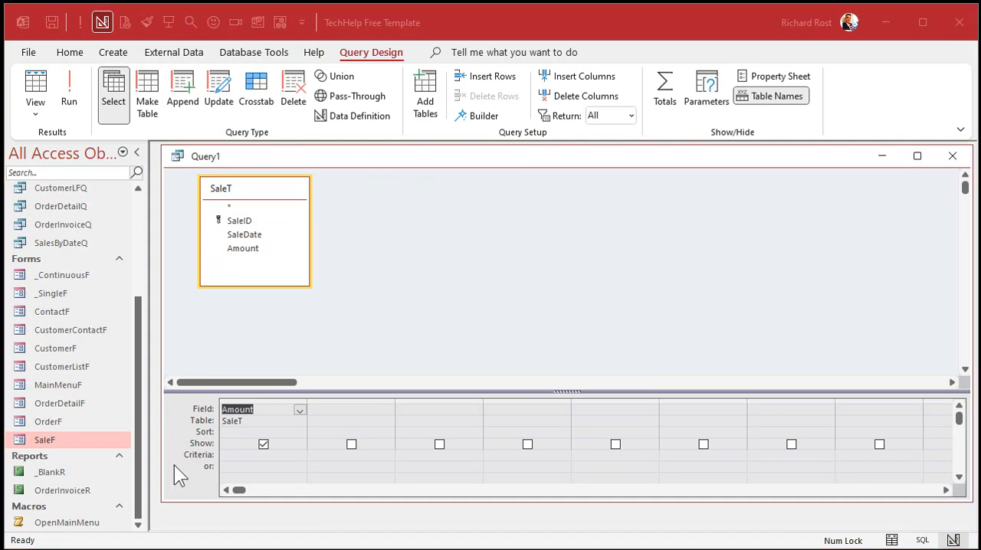
pyautogui.click(299, 432)
pyautogui.click(242, 436)
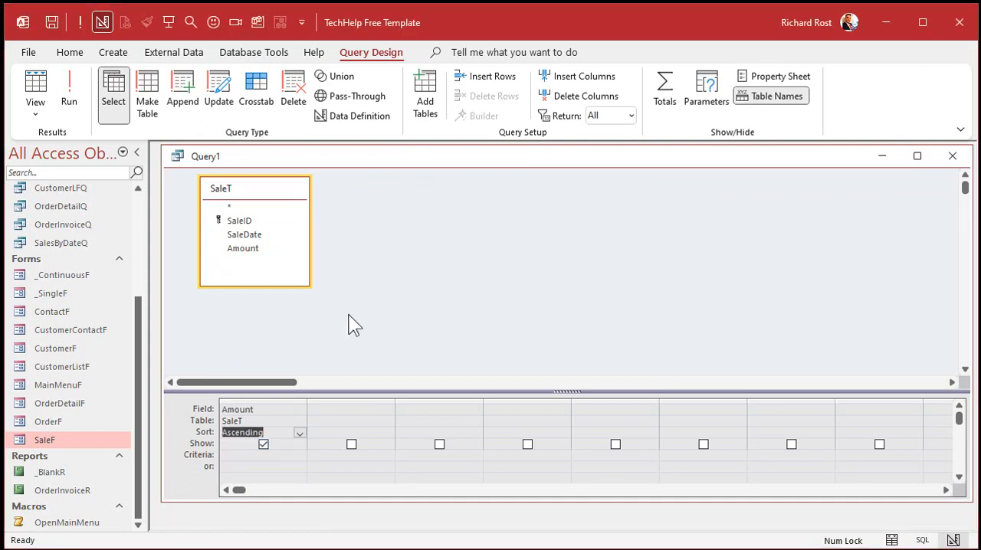
# - Run the query, replace the eight amounts with 1 through 8, add a ninth record of 9, and select the fifth record
pyautogui.click(67, 88)
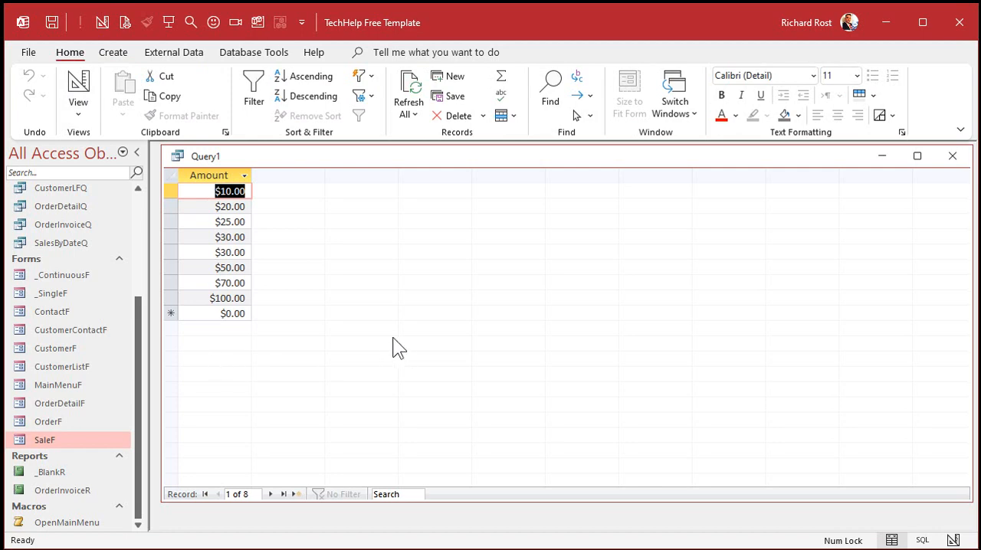
pyautogui.write('1')
pyautogui.press('Down')
pyautogui.write('2')
pyautogui.press('Down')
pyautogui.write('3')
pyautogui.press('Down')
pyautogui.write('4')
pyautogui.press('Down')
pyautogui.press('Down')
pyautogui.write('7')
pyautogui.press('Down')
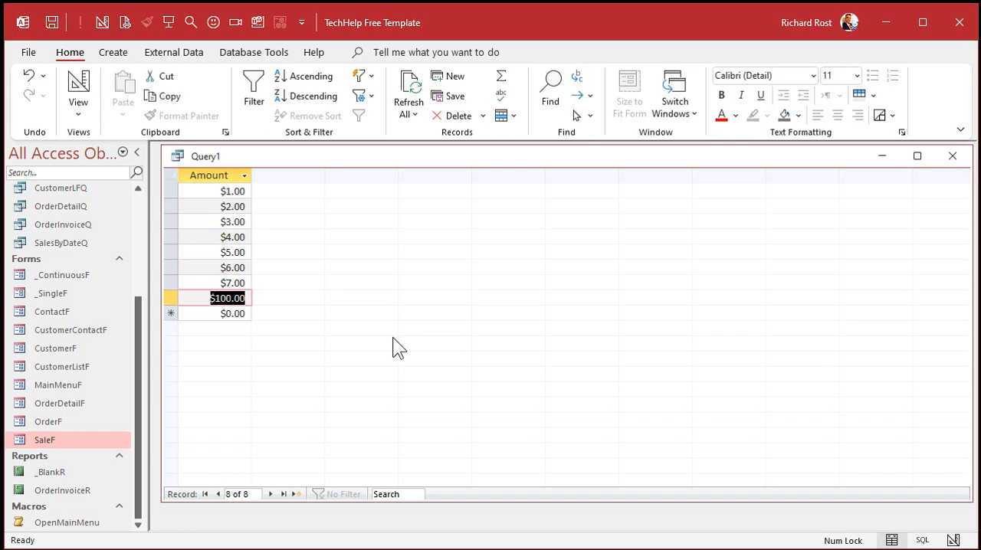
pyautogui.write('8')
pyautogui.press('Down')
pyautogui.write('9')
pyautogui.press('Down')
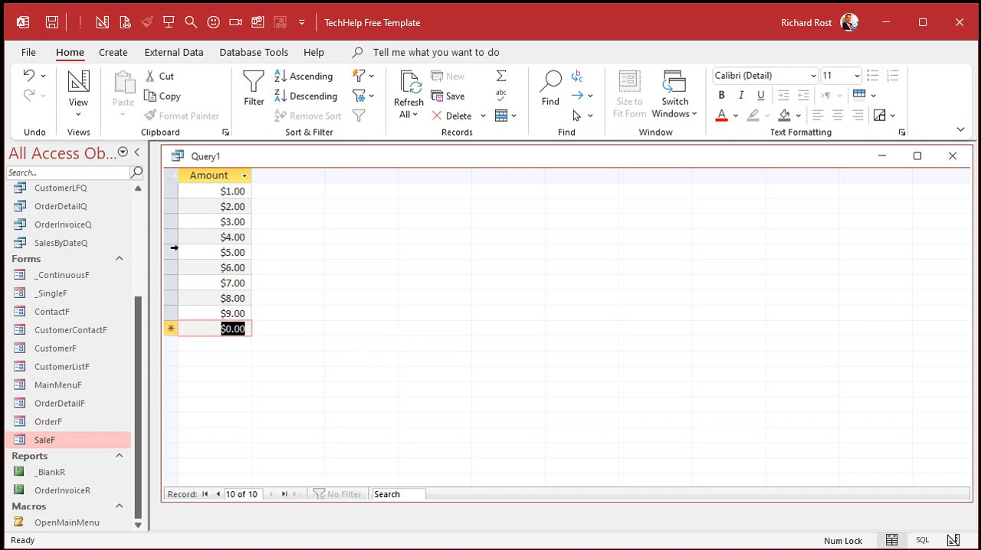
pyautogui.click(171, 252)
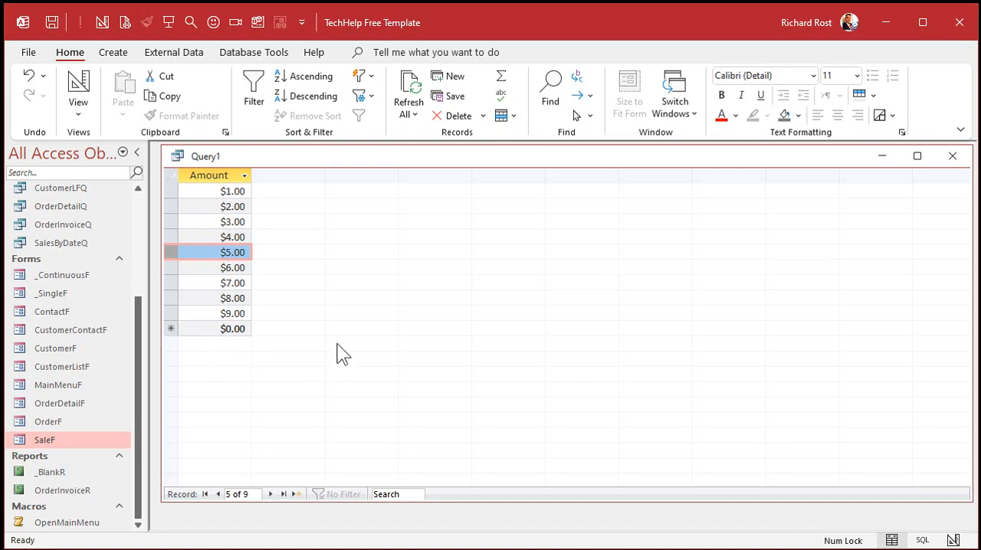
# - Return the query to Design view and widen the empty column beside Amount
pyautogui.rightClick(326, 157)
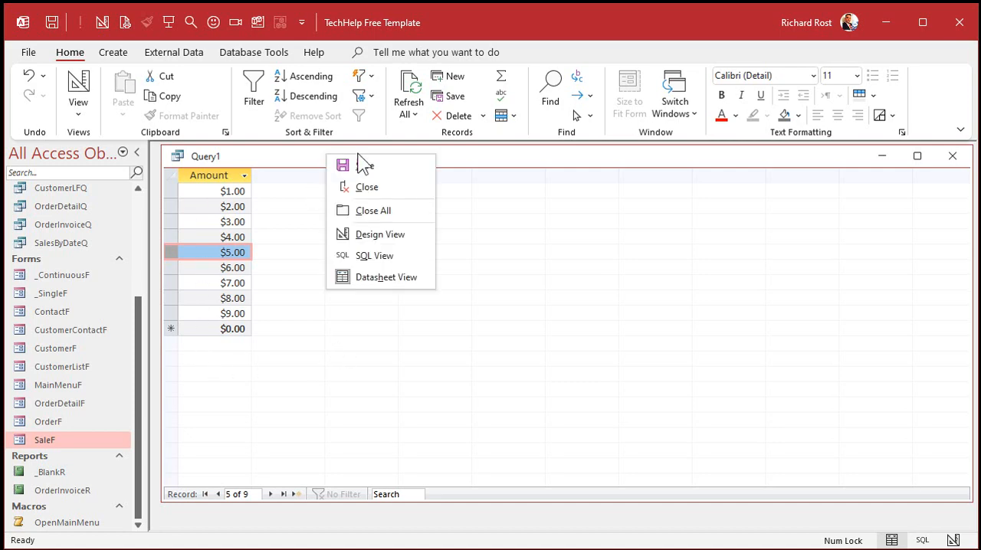
pyautogui.click(373, 228)
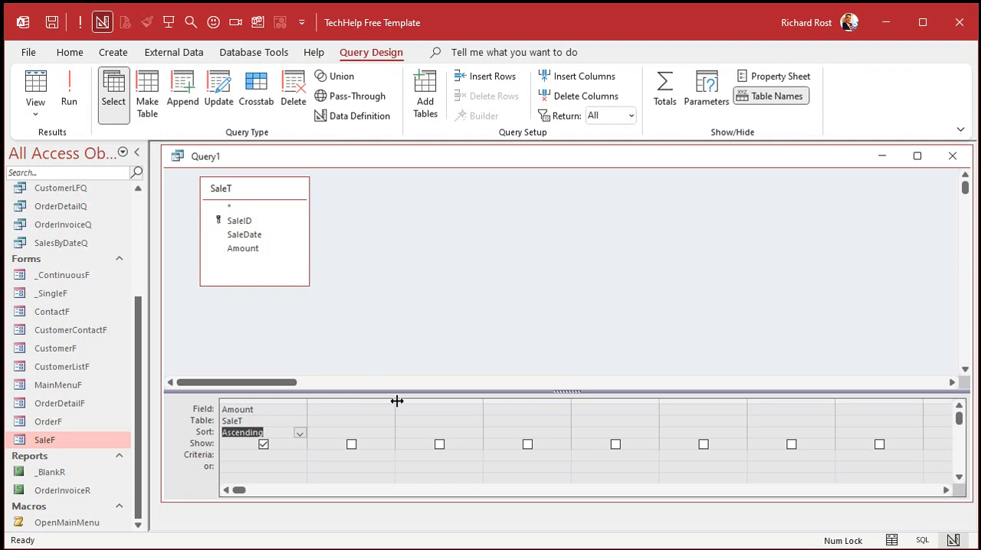
pyautogui.moveTo(395, 399); pyautogui.dragTo(568, 400)
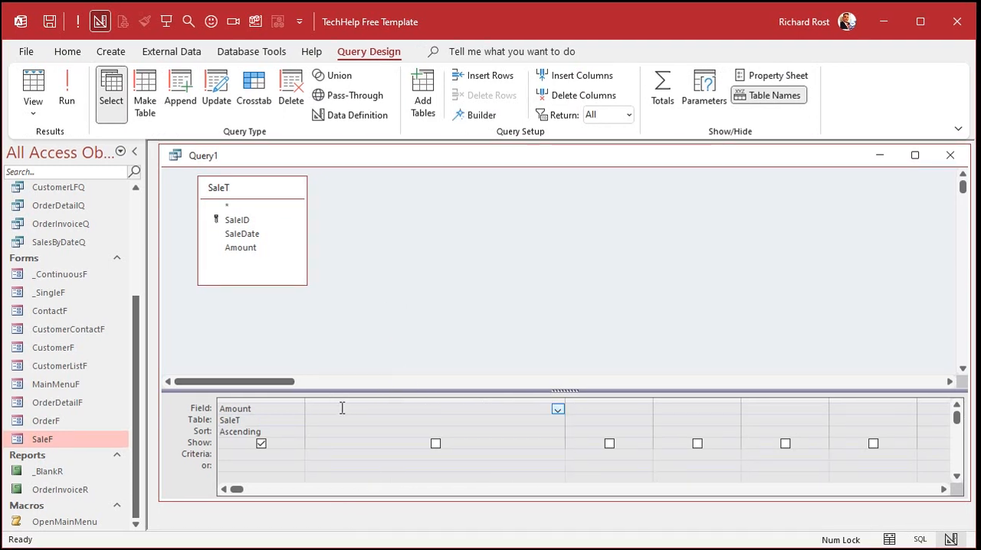
# - Enter the expression "Rank: SELECT Count(*) FROM SaleT AS S1 WHERE S1.Amount < SaleT.Amount" in the empty column beside Amount
pyautogui.hotkey('shift', 'F2')
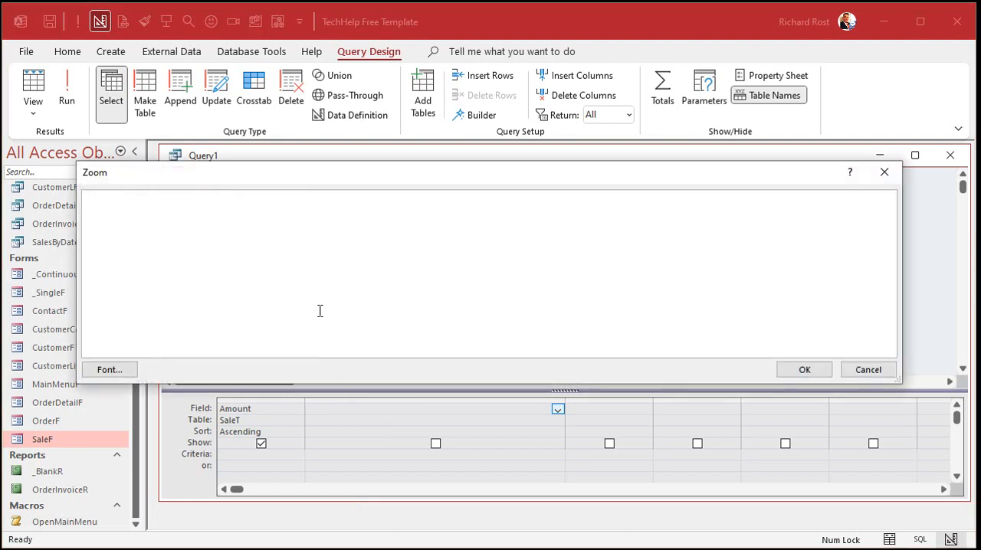
pyautogui.write('Rank')
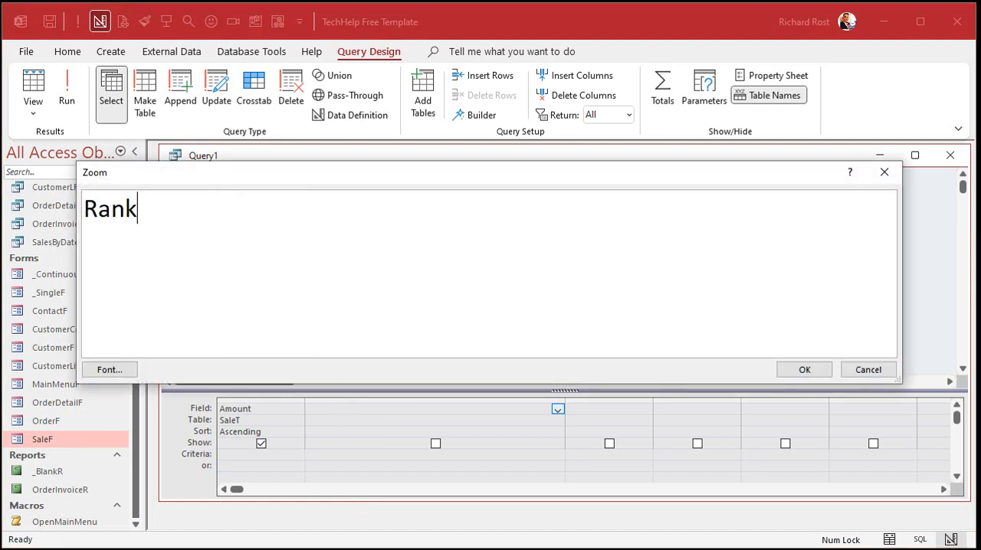
pyautogui.write(': SELECT ')
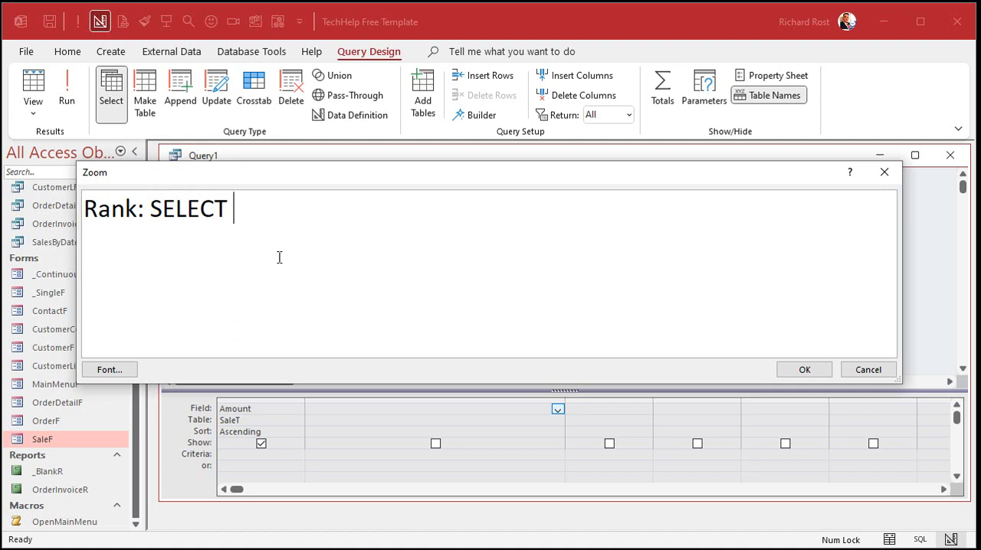
pyautogui.write('Count(')
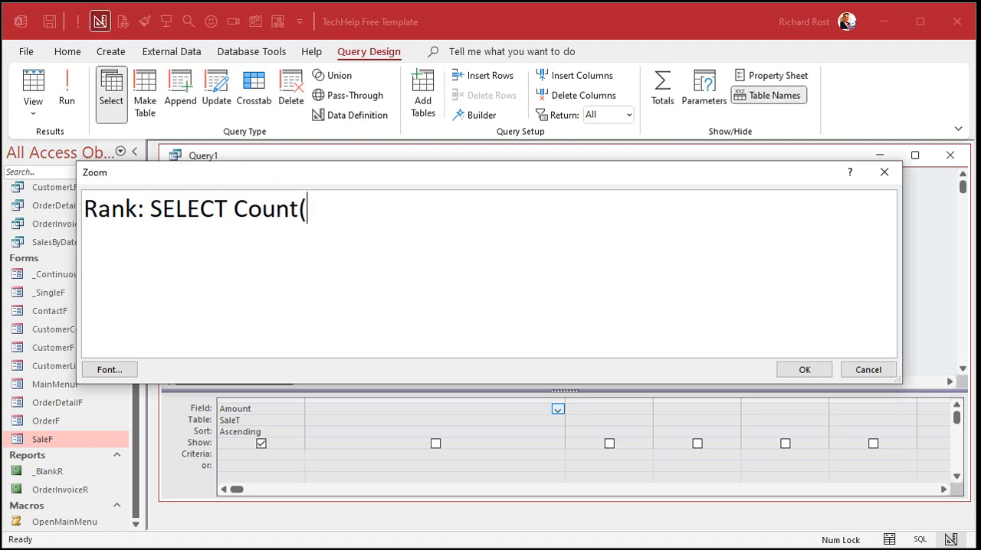
pyautogui.write('*) FROM SaleT')
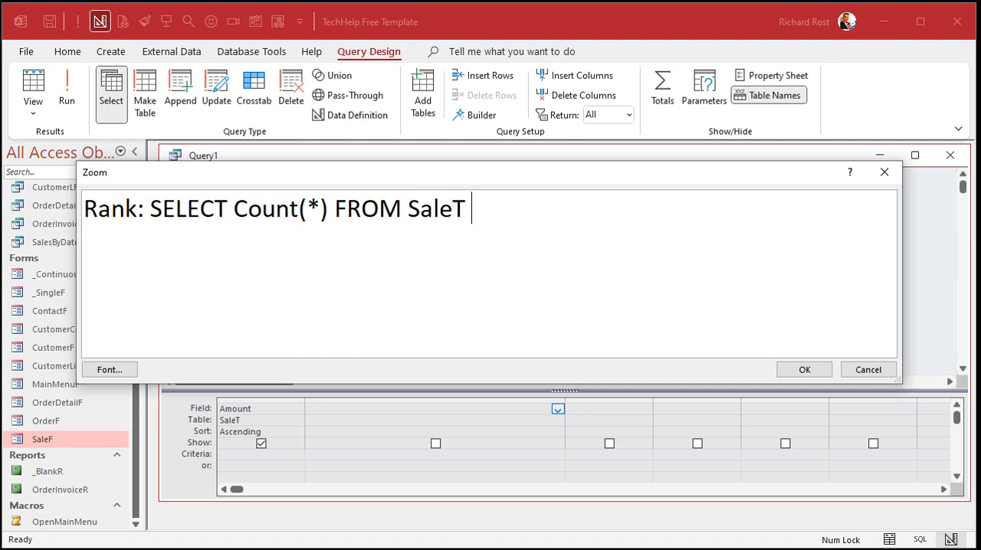
pyautogui.write(' AS S1')
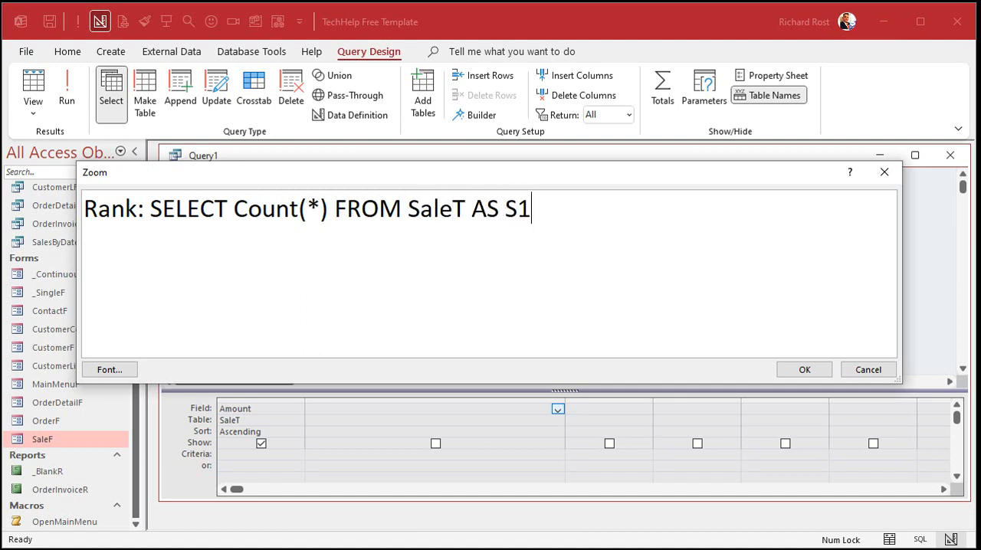
pyautogui.write(' WHERE S')
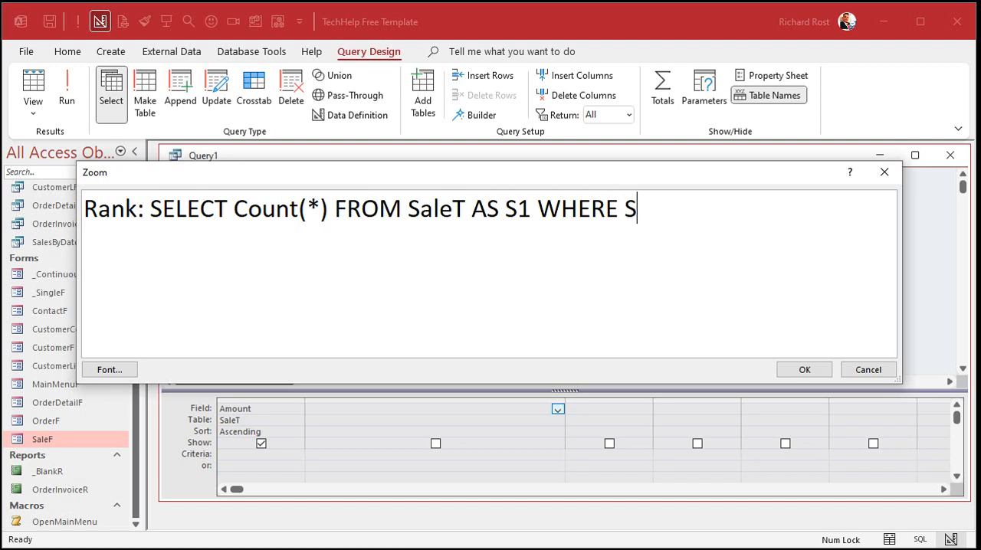
pyautogui.write('1.Amount ')
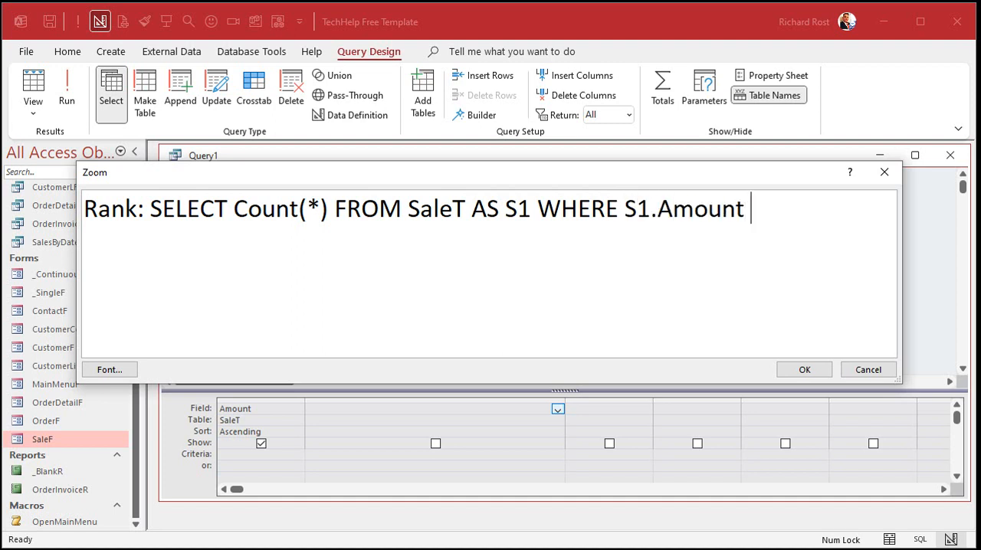
pyautogui.write('< Sale')
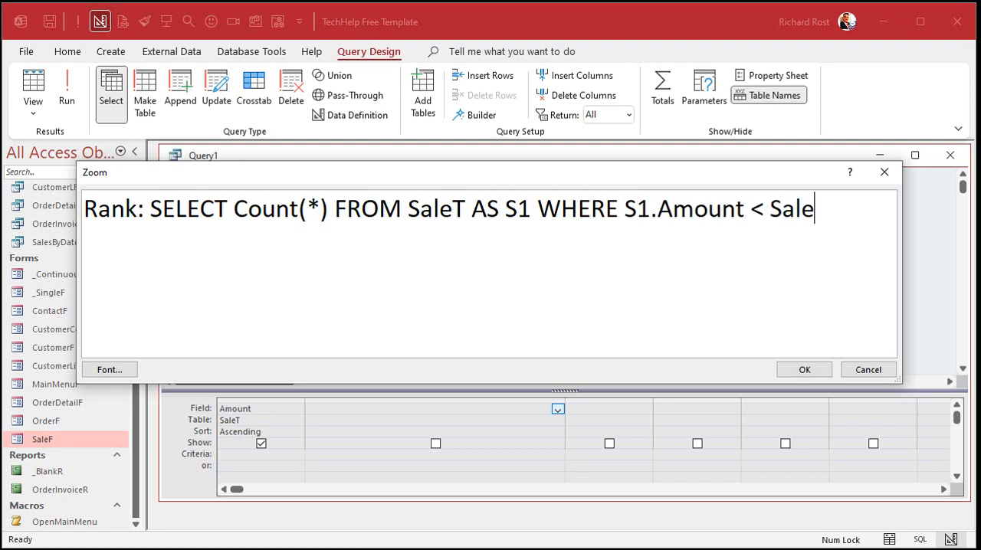
pyautogui.write('T.Amount')
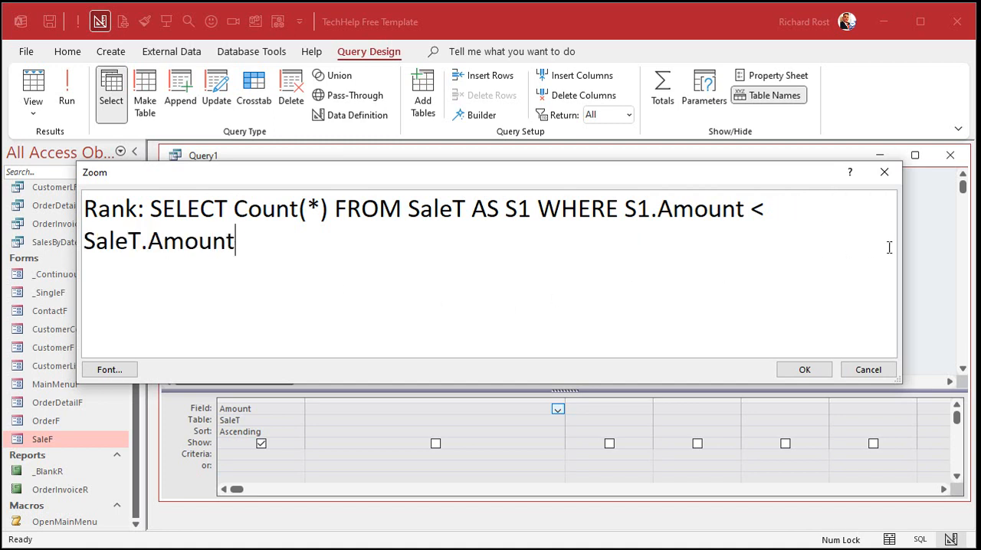
# - Widen the Zoom box to examine the SaleT AS S1 alias and the comparison between the two Amount fields
pyautogui.moveTo(901, 258); pyautogui.dragTo(956, 259)
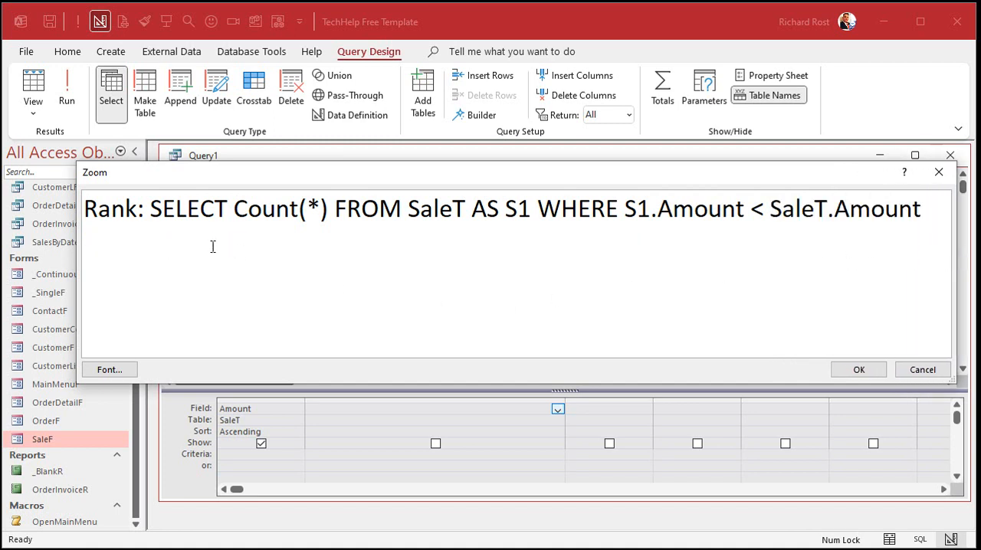
pyautogui.moveTo(76, 250); pyautogui.dragTo(32, 250)
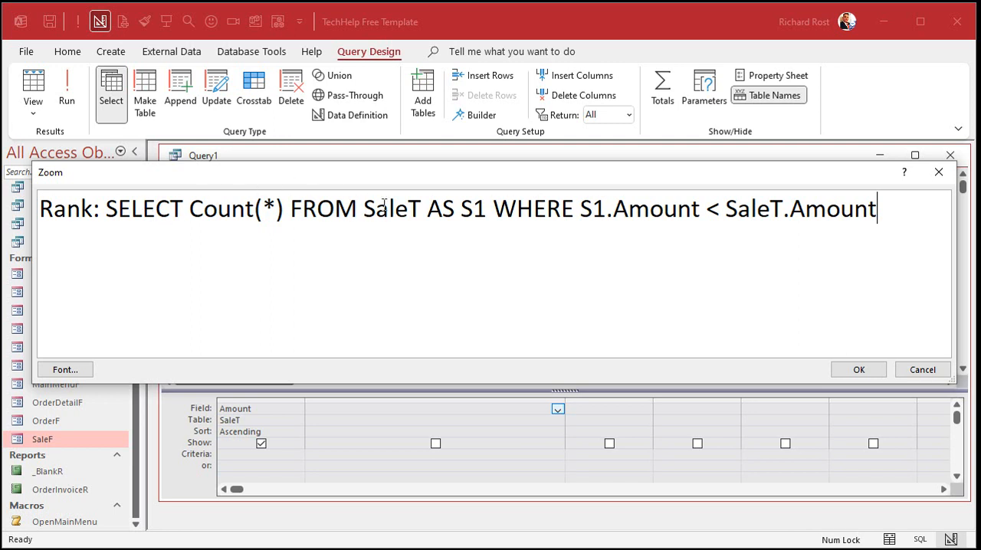
pyautogui.moveTo(363, 209); pyautogui.dragTo(487, 202)
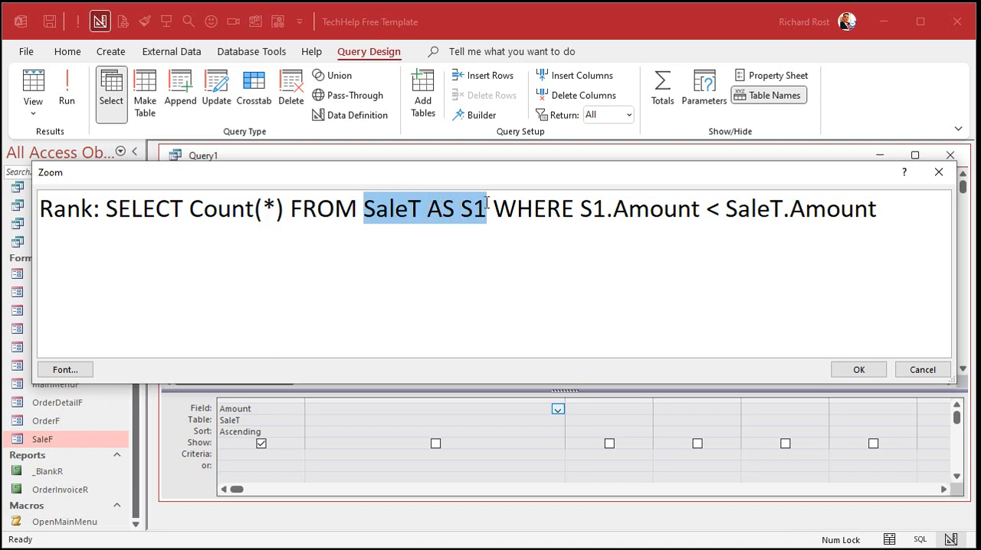
pyautogui.doubleClick(468, 208)
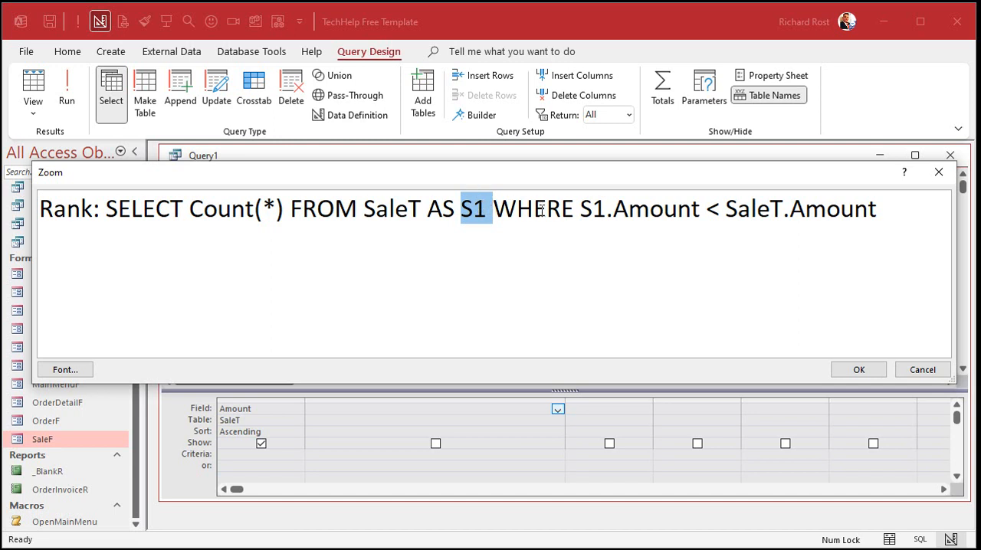
pyautogui.doubleClick(647, 209)
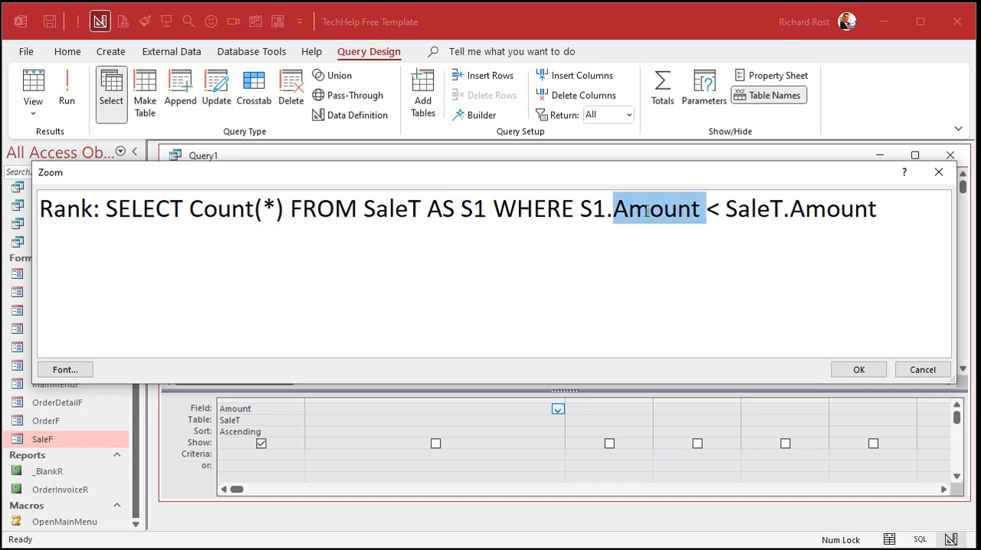
pyautogui.doubleClick(828, 209)
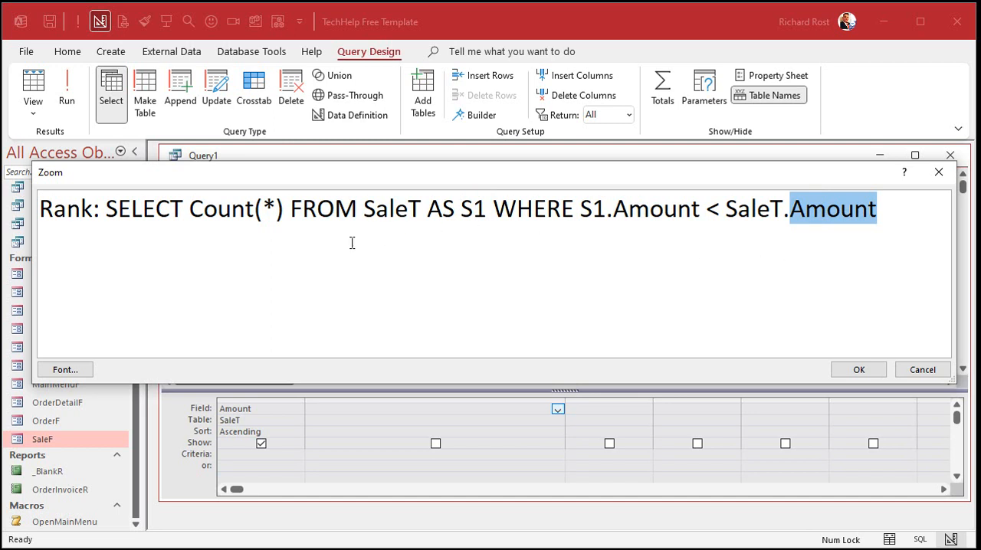
pyautogui.click(594, 261)
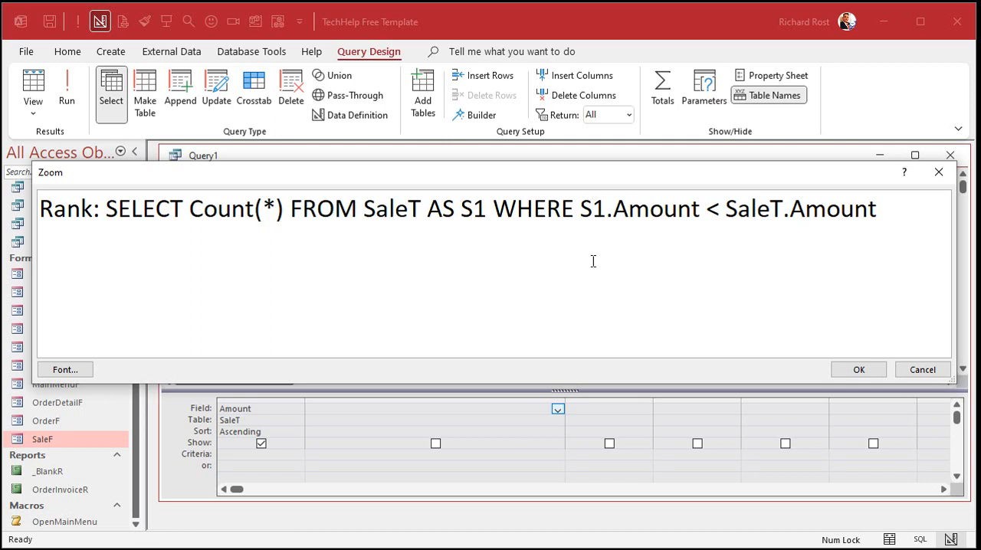
# - Enclose the SELECT subquery of the Rank expression in parentheses and commit it to the query column
pyautogui.click(846, 371)
pyautogui.click(495, 322)
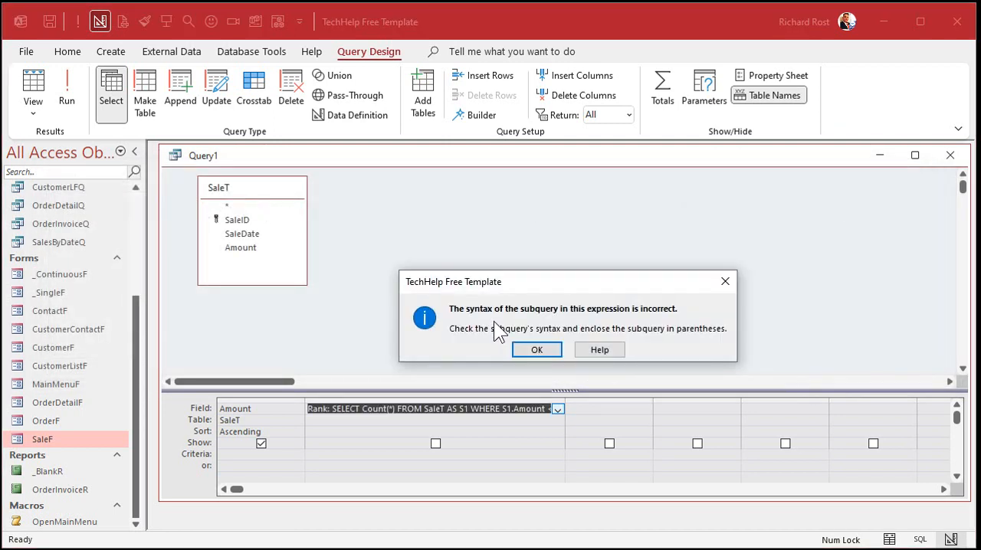
pyautogui.click(545, 352)
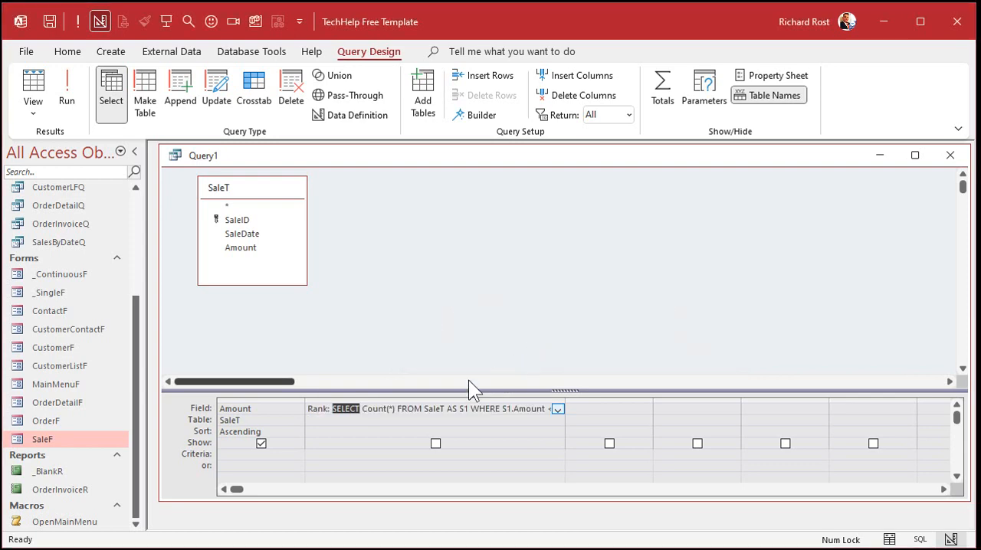
pyautogui.click(413, 406)
pyautogui.hotkey('shift', 'F2')
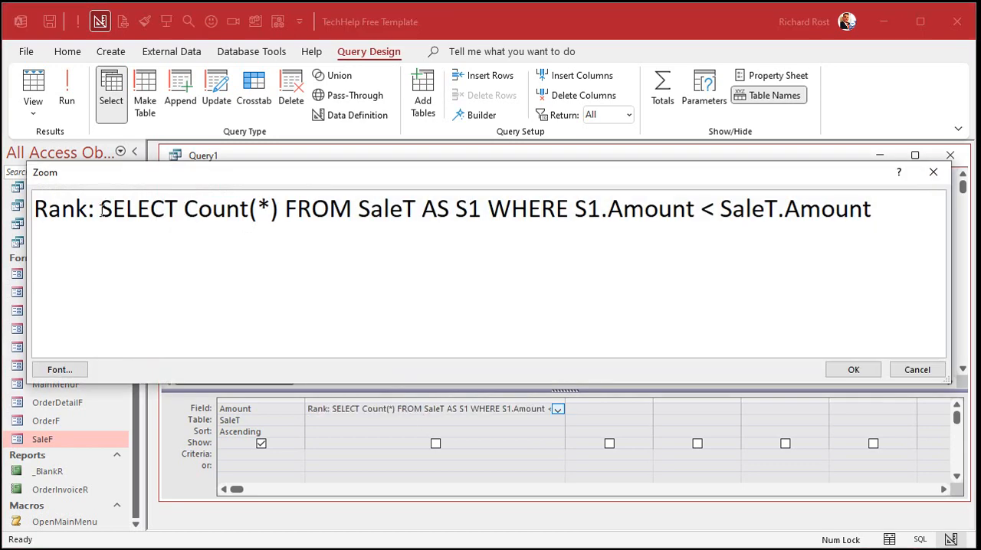
pyautogui.write('(')
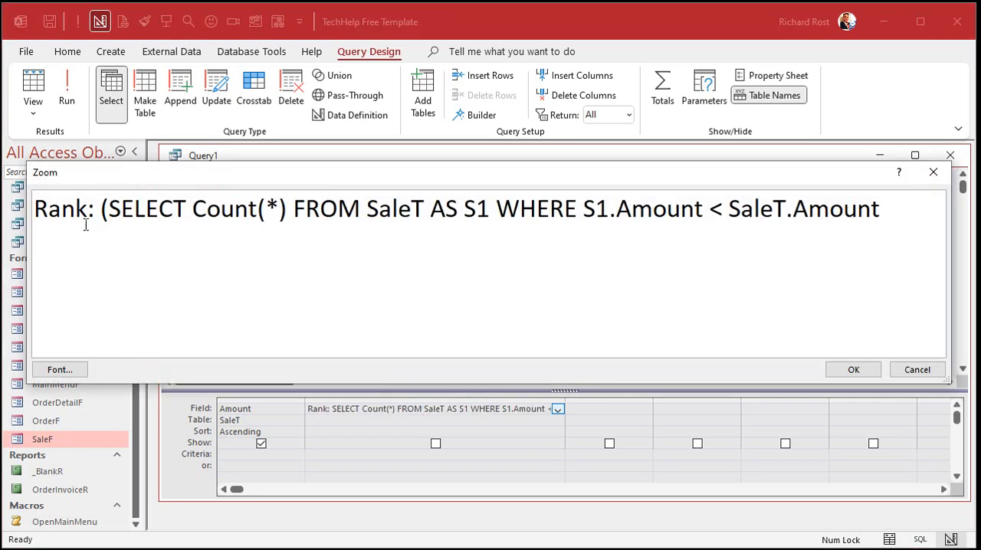
pyautogui.click(896, 216)
pyautogui.write(')')
pyautogui.click(843, 369)
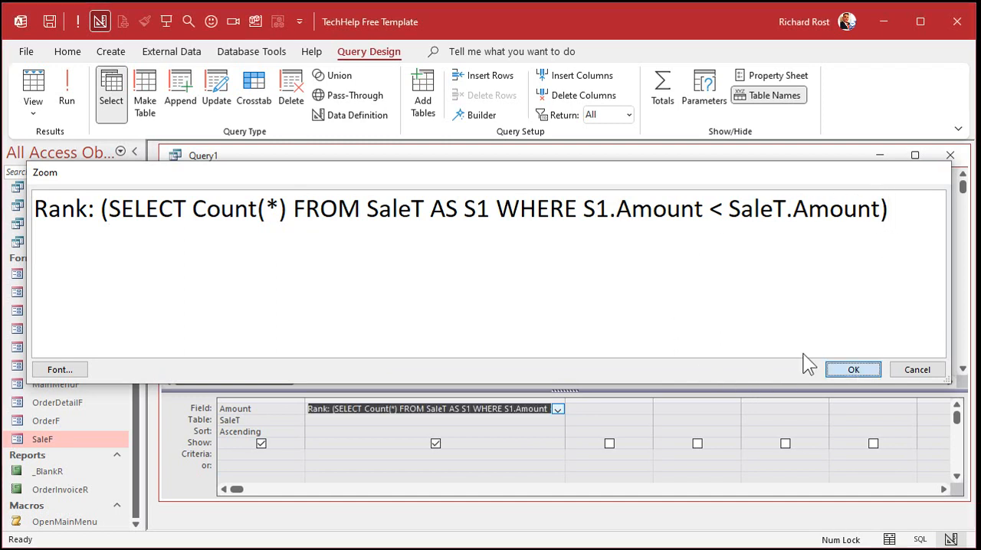
pyautogui.press('Tab')
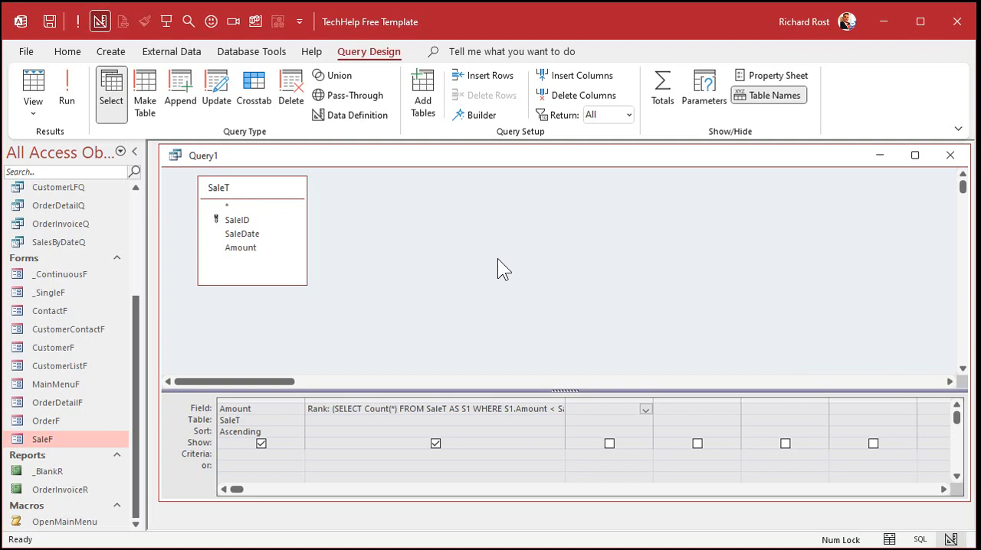
# - Run the query and compare the Rank value with the Amount in several records
pyautogui.click(64, 84)
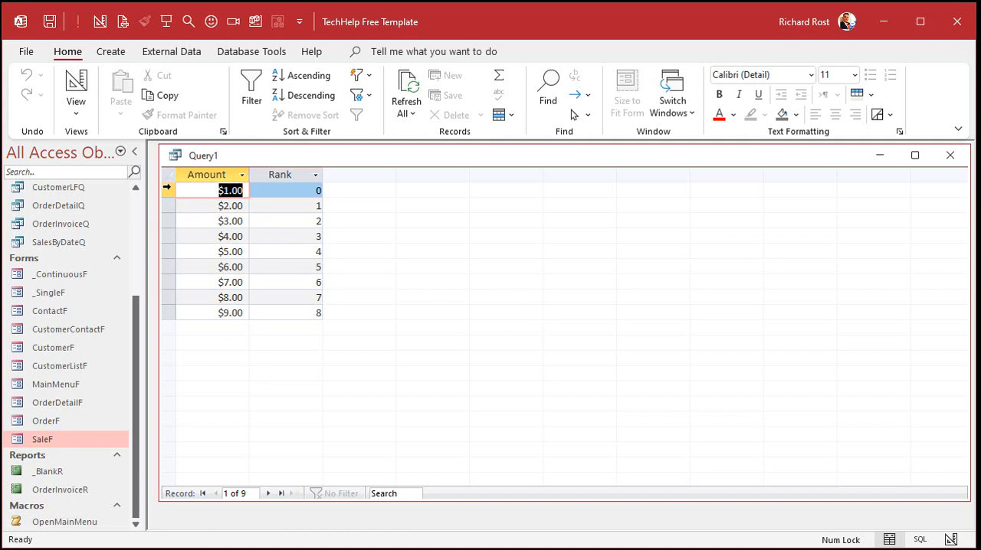
pyautogui.click(167, 189)
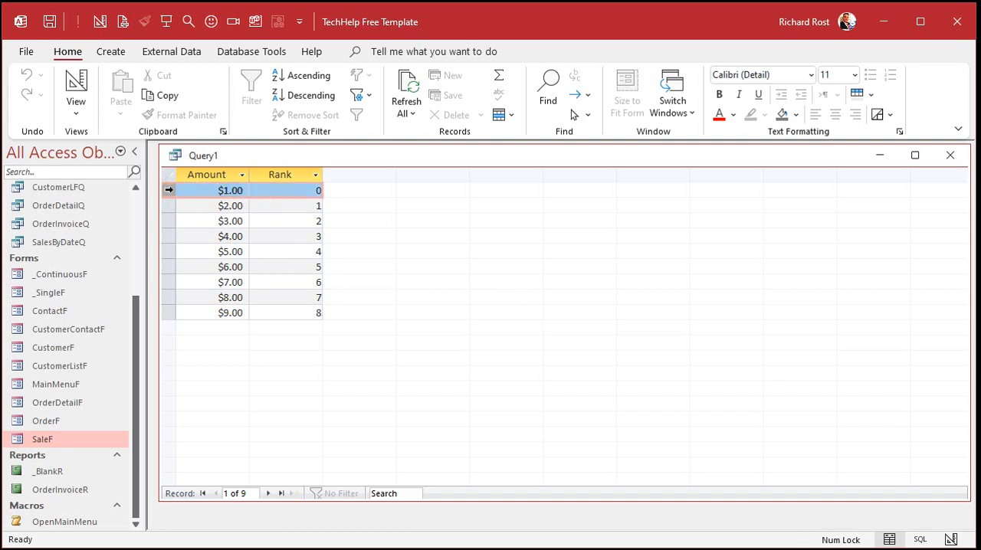
pyautogui.moveTo(222, 190); pyautogui.dragTo(313, 196)
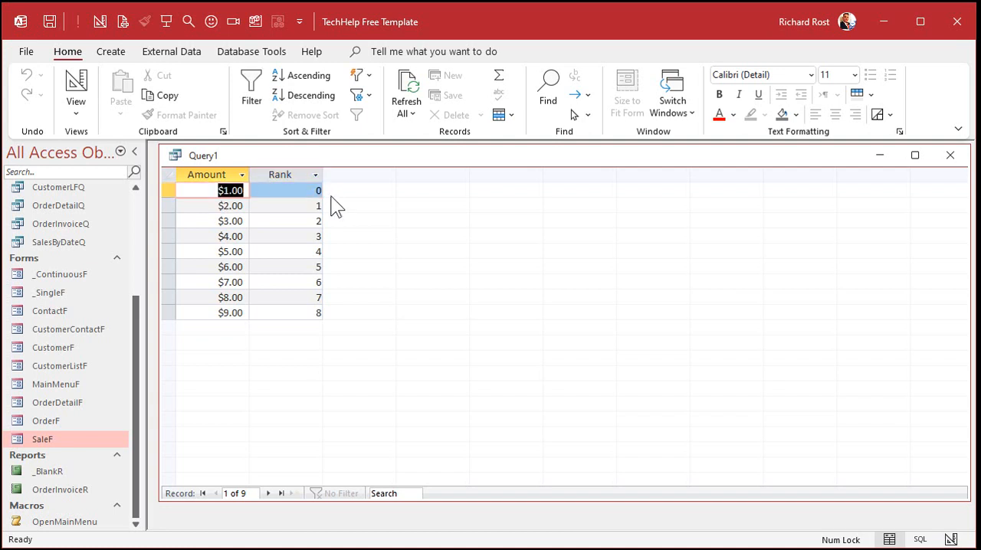
pyautogui.moveTo(212, 203); pyautogui.dragTo(258, 204)
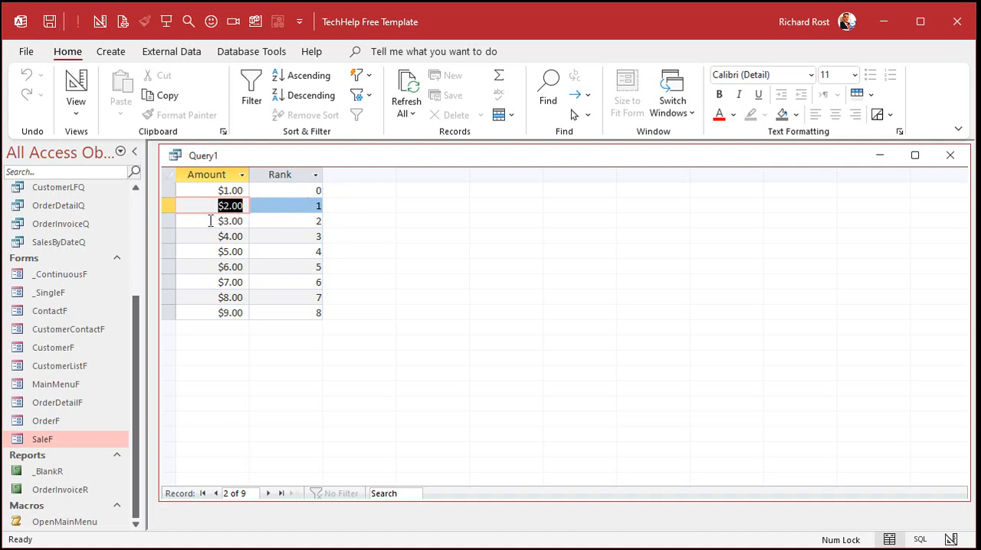
pyautogui.moveTo(211, 220); pyautogui.dragTo(299, 215)
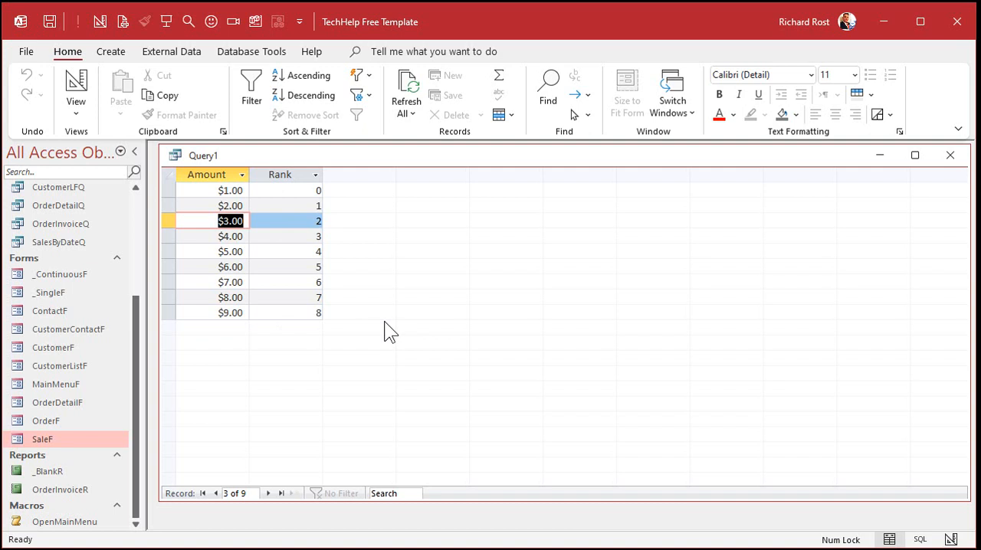
pyautogui.moveTo(216, 268); pyautogui.dragTo(252, 265)
pyautogui.click(220, 279)
pyautogui.click(217, 277)
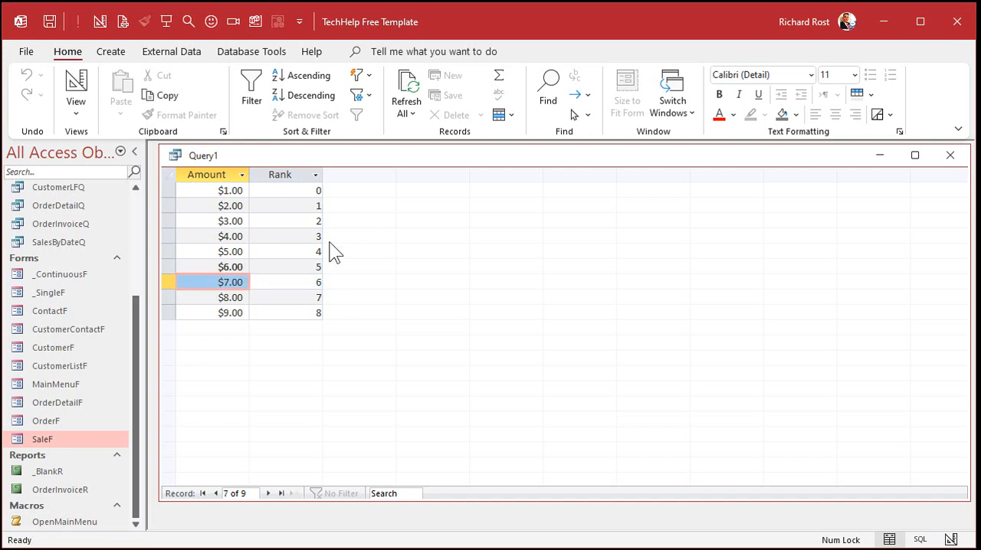
# - Save the query as RankQ and close it
pyautogui.hotkey('ctrl', 's')
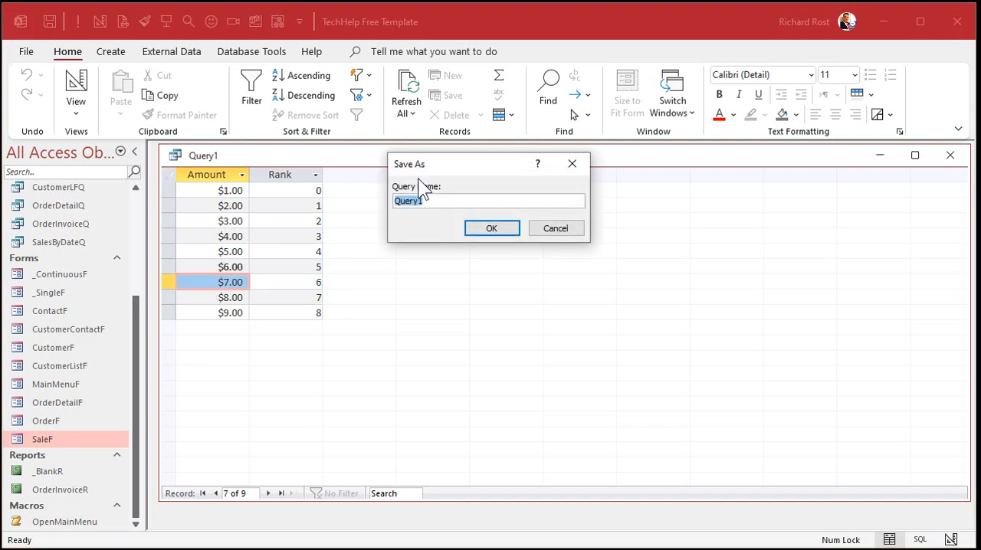
pyautogui.write('RankQ')
pyautogui.press('Return')
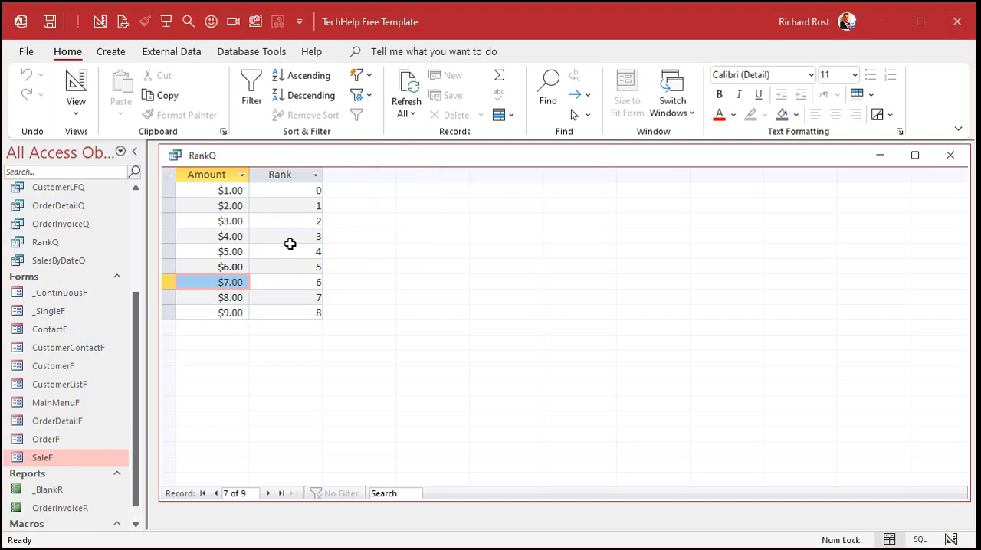
pyautogui.click(949, 156)
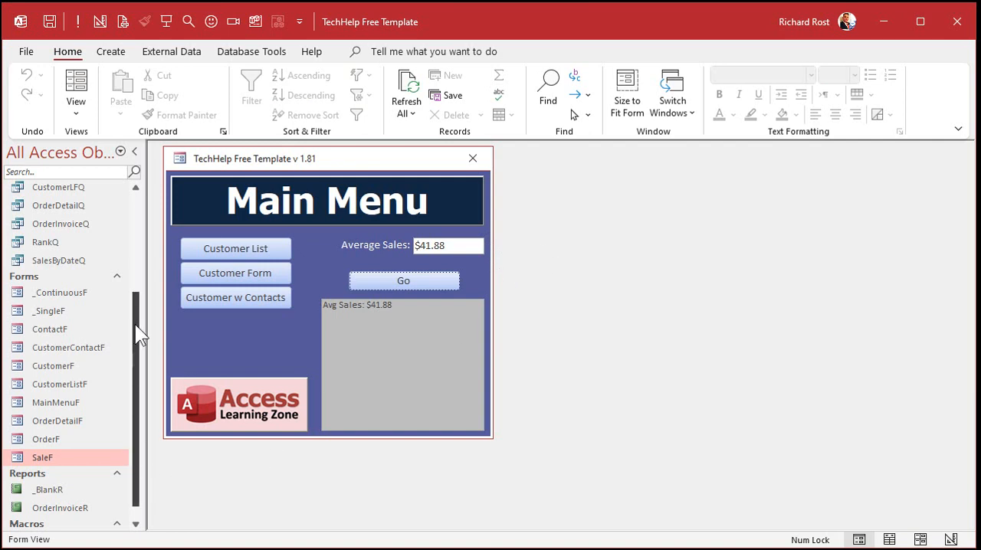
# - Open the SaleT table and set the Amount of SaleID records 4, 5 and 6 to 5
pyautogui.moveTo(134, 324); pyautogui.dragTo(145, 191)
pyautogui.doubleClick(38, 277)
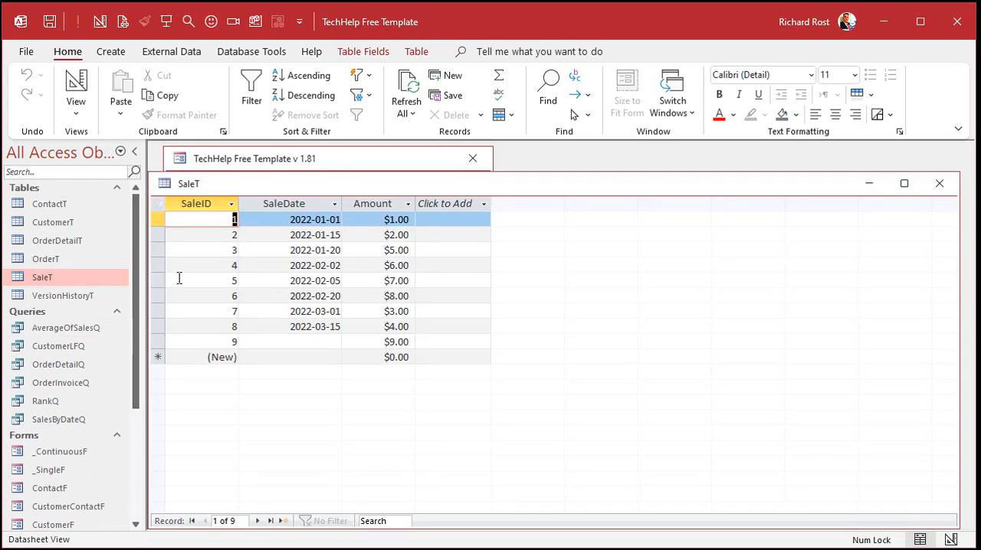
pyautogui.moveTo(357, 265); pyautogui.dragTo(451, 265)
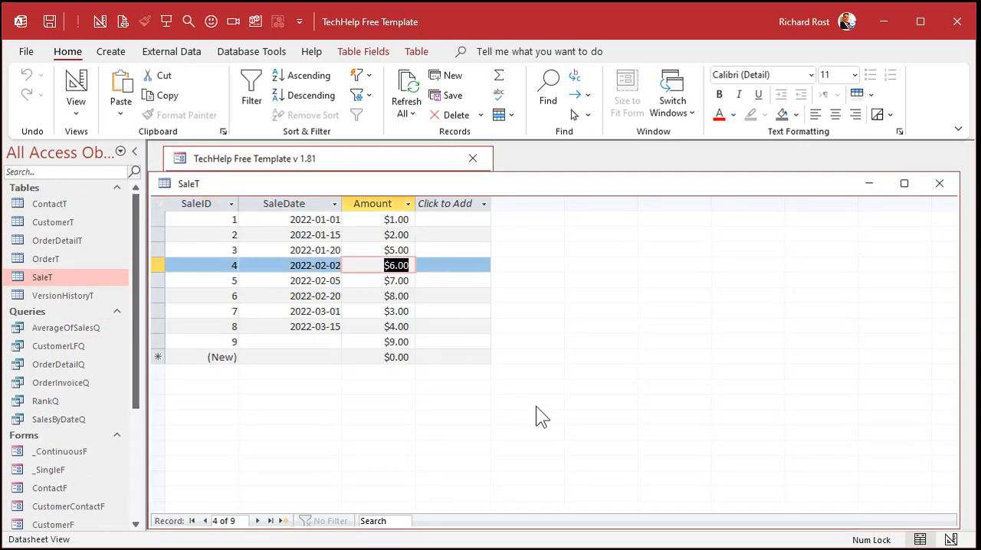
pyautogui.write('5')
pyautogui.press('Down')
pyautogui.write('5')
pyautogui.press('Down')
pyautogui.write('5')
pyautogui.press('Down')
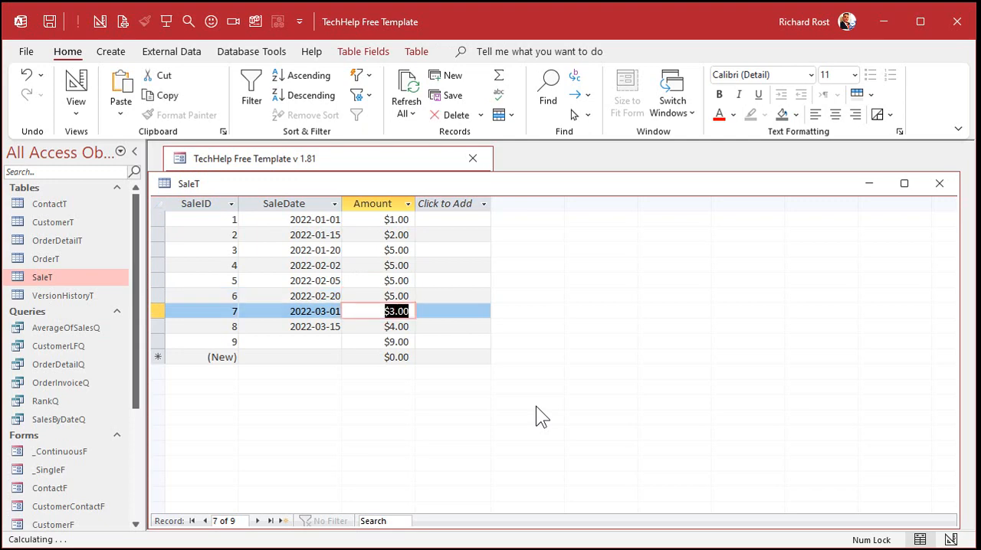
# - Open RankQ, examine the ranks of the tied $5.00 amounts and of the $9.00 amount, and close the query
pyautogui.doubleClick(45, 401)
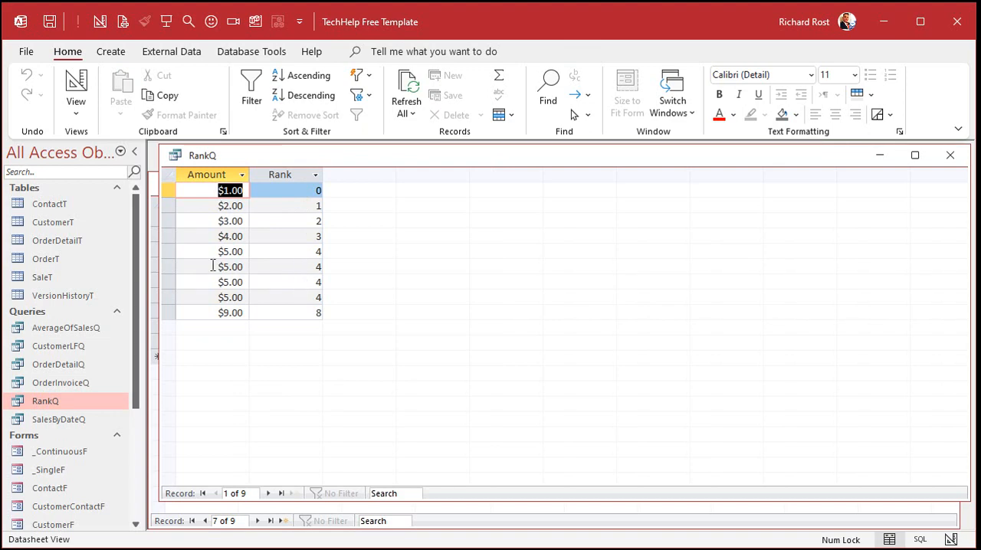
pyautogui.moveTo(168, 247); pyautogui.dragTo(169, 287)
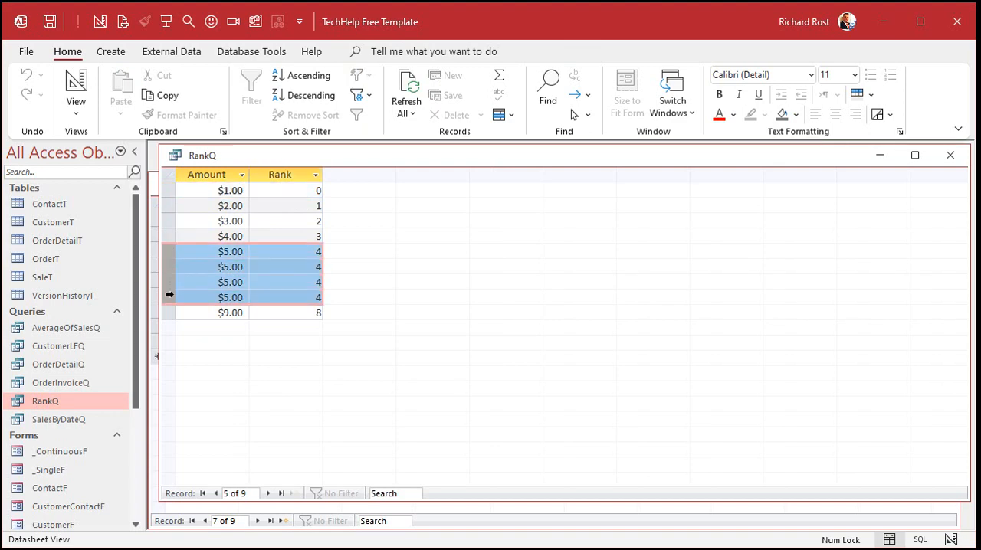
pyautogui.click(295, 313)
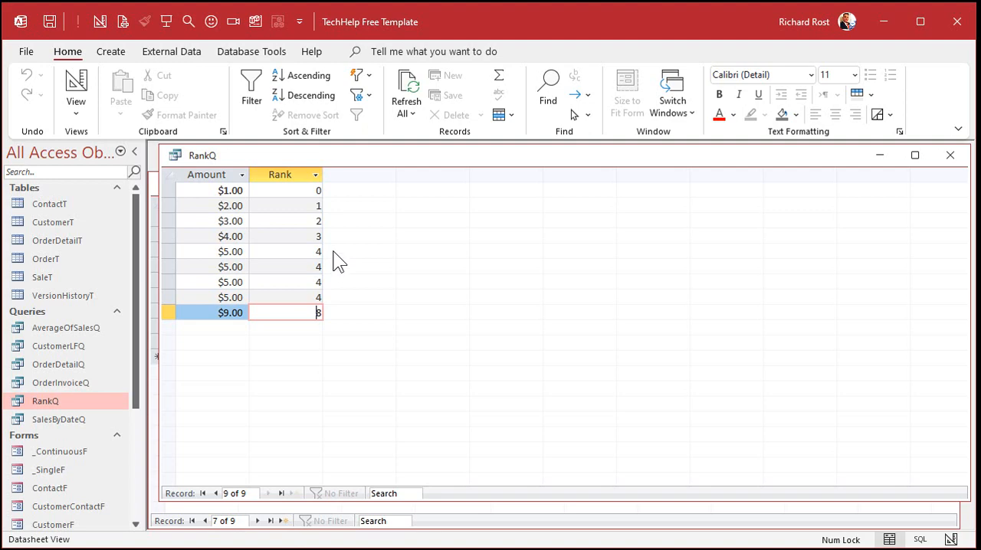
pyautogui.click(950, 155)
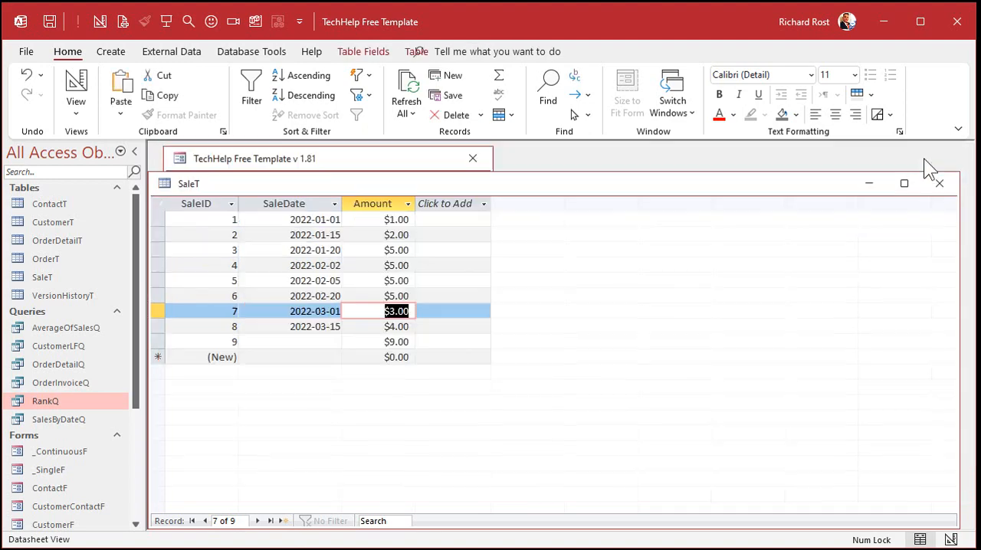
# - Set the Amount of SaleID records 3, 4, 6, 7 and 8 to 3, 4, 6, 7 and 8 respectively, and close SaleT
pyautogui.click(371, 241)
pyautogui.press('Up')
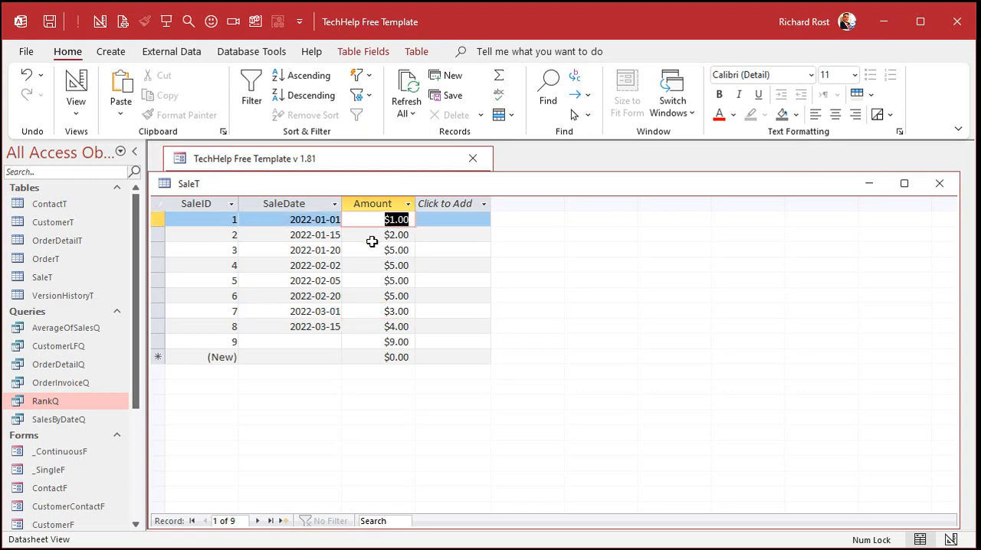
pyautogui.press('Down')
pyautogui.press('Down')
pyautogui.write('3')
pyautogui.press('Down')
pyautogui.write('4')
pyautogui.press('Down')
pyautogui.press('Down')
pyautogui.write('6')
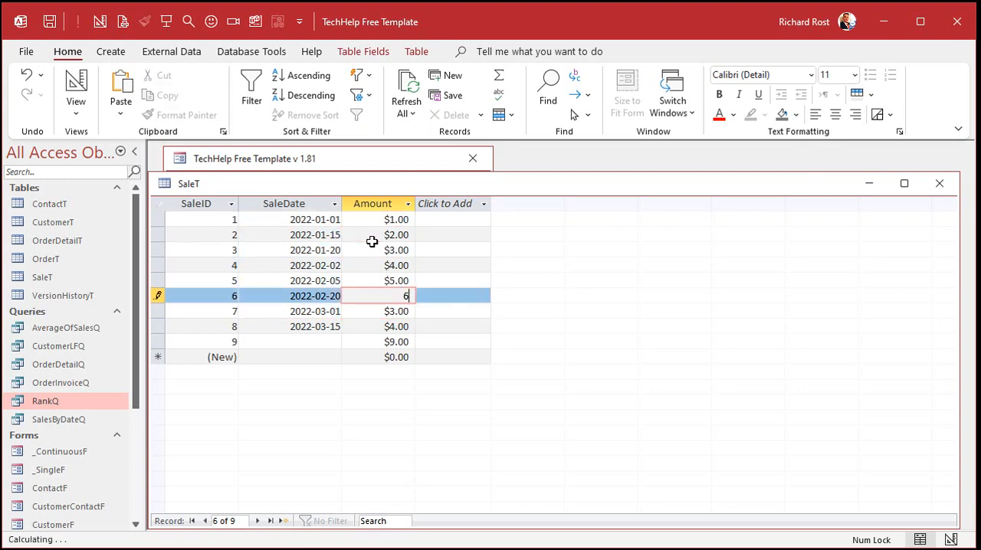
pyautogui.press('Down')
pyautogui.write('7')
pyautogui.press('Down')
pyautogui.write('8')
pyautogui.press('Down')
pyautogui.press('Down')
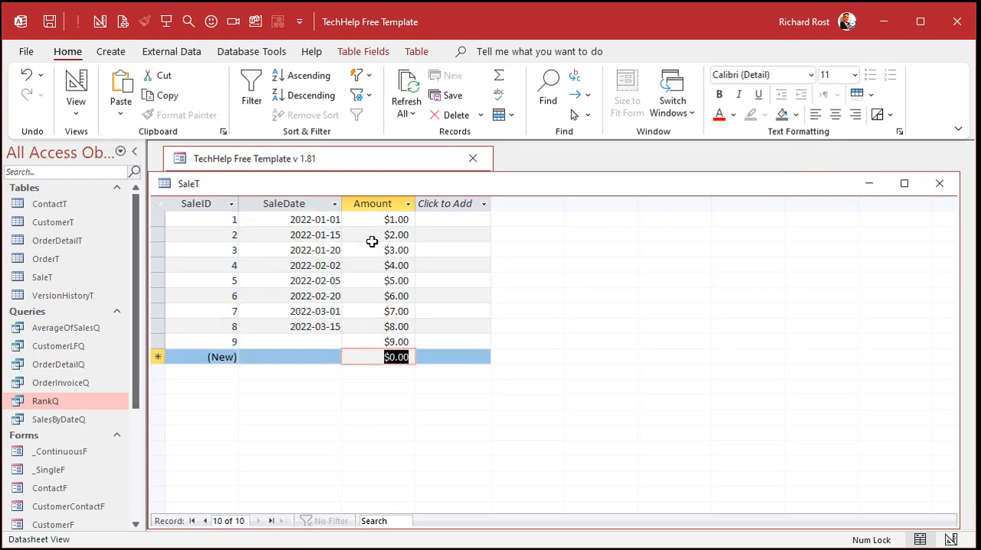
pyautogui.click(939, 183)
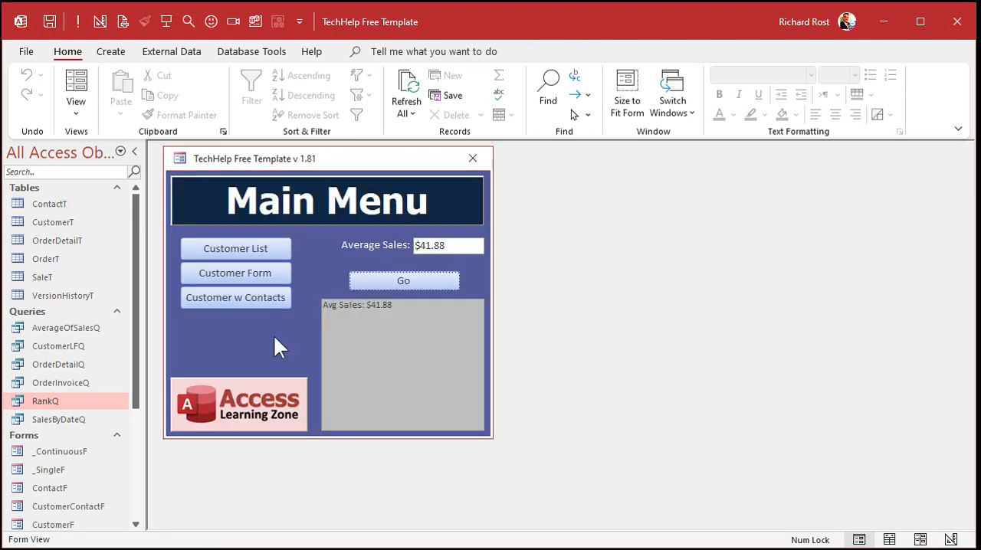
# - Open RankQ, examine the Rank column and the records with the highest and the middle amount, and close the query
pyautogui.doubleClick(77, 401)
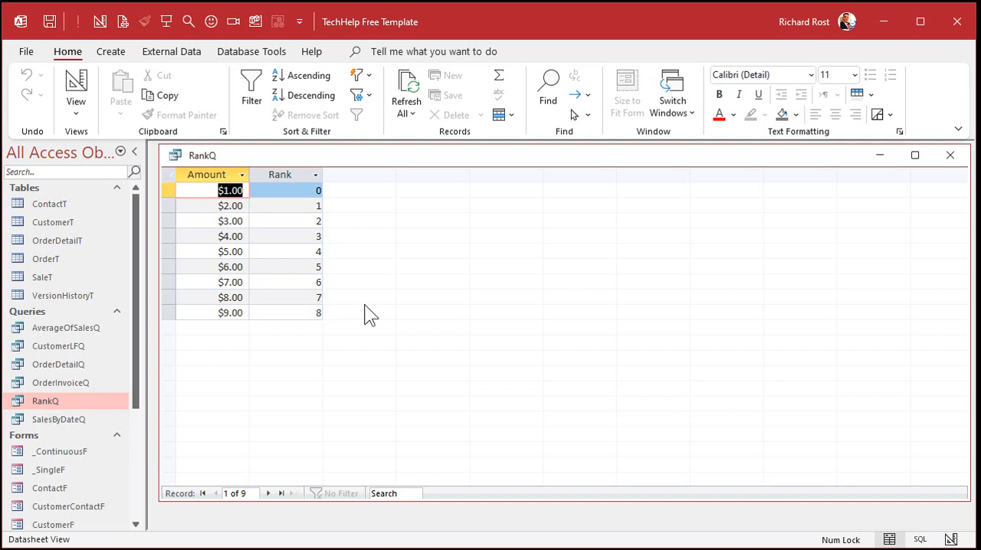
pyautogui.click(290, 174)
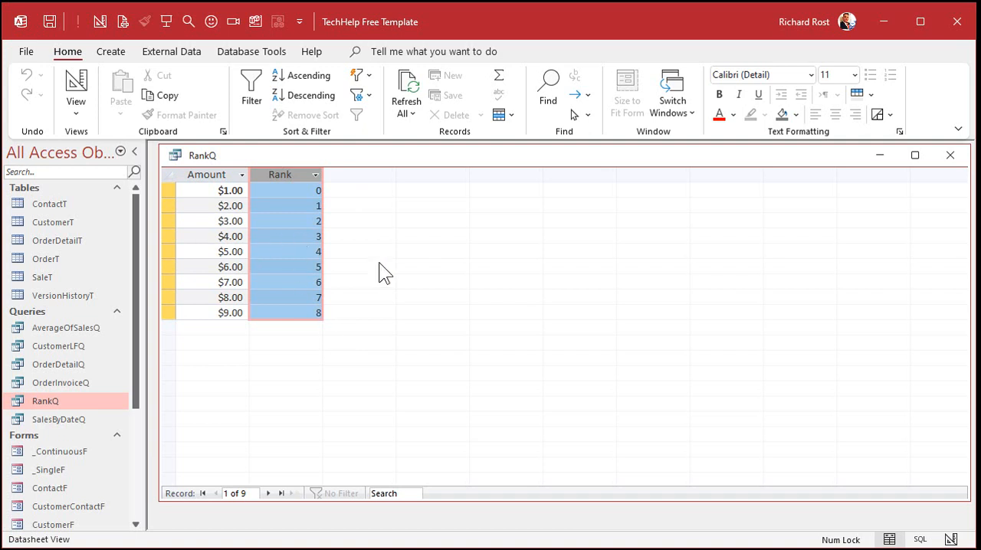
pyautogui.click(168, 313)
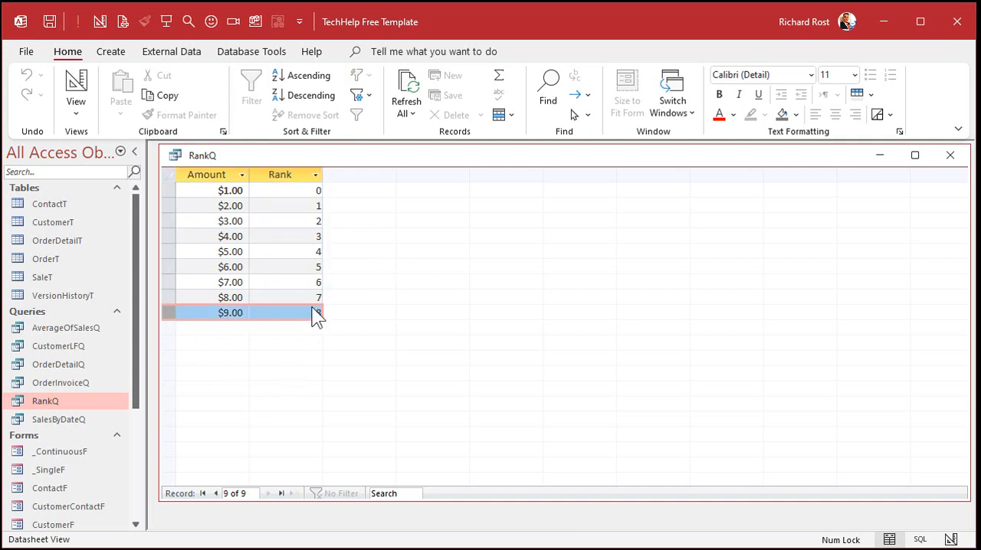
pyautogui.click(168, 252)
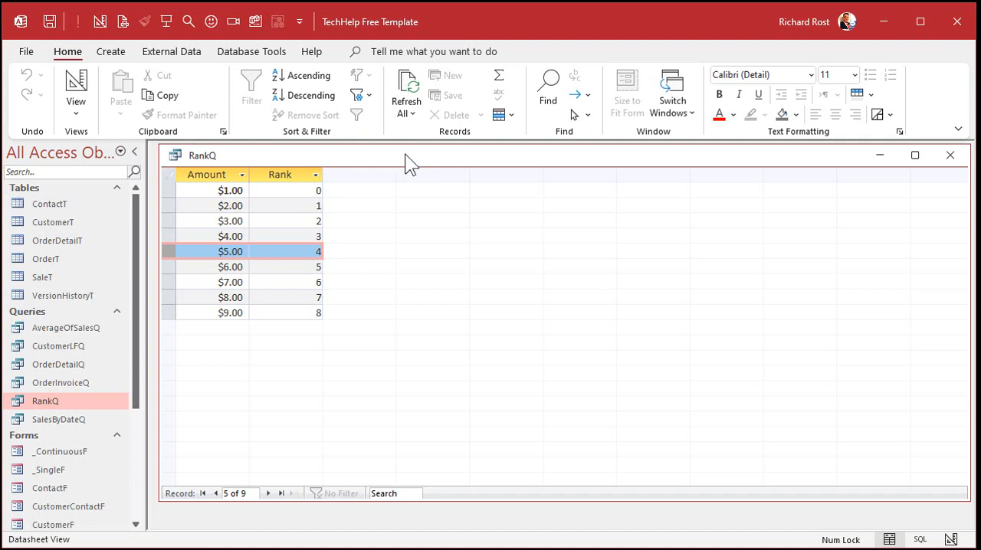
pyautogui.click(948, 156)
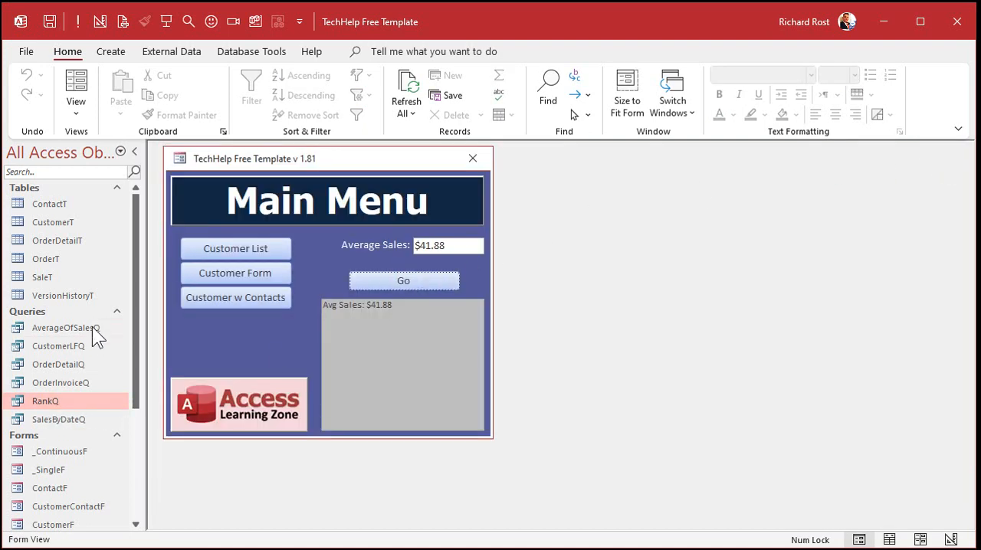
# - Duplicate the RankQ query under the name MedianQ
pyautogui.click(66, 396)
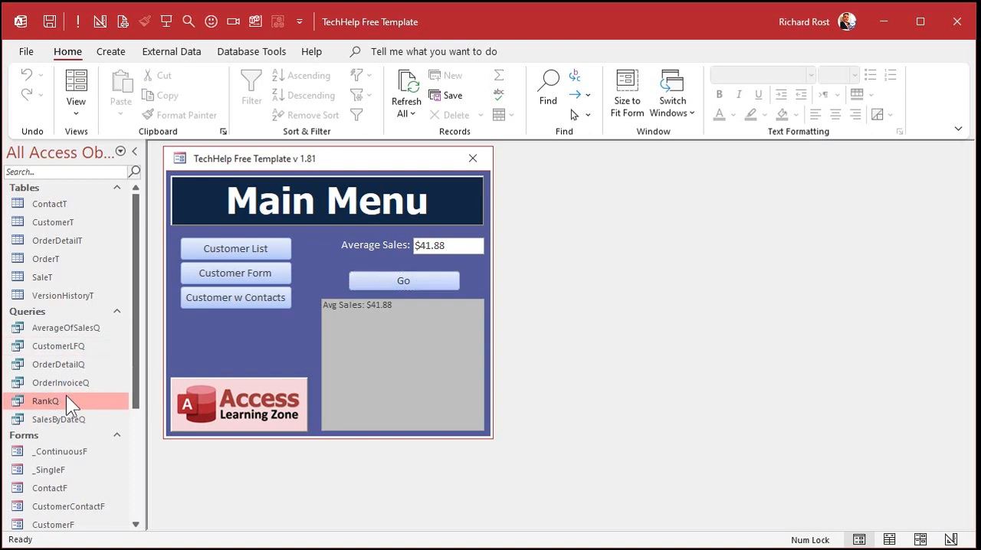
pyautogui.hotkey('ctrl', 'c')
pyautogui.hotkey('ctrl', 'v')
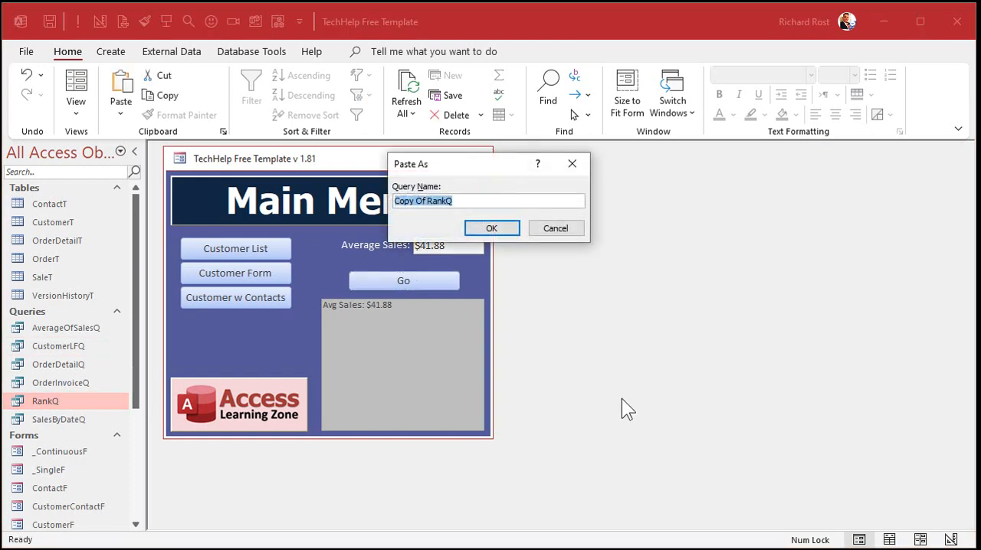
pyautogui.write('MedianQ')
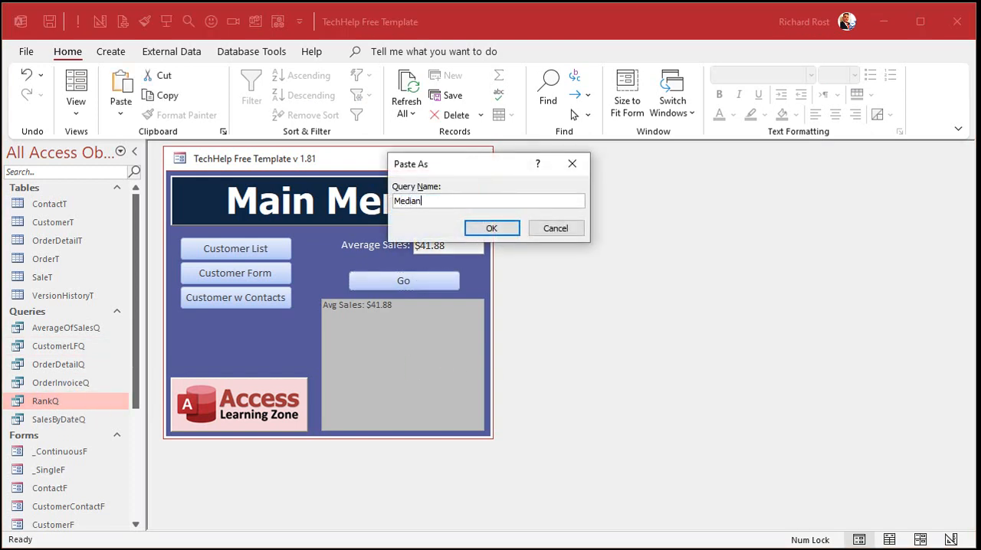
pyautogui.press('Return')
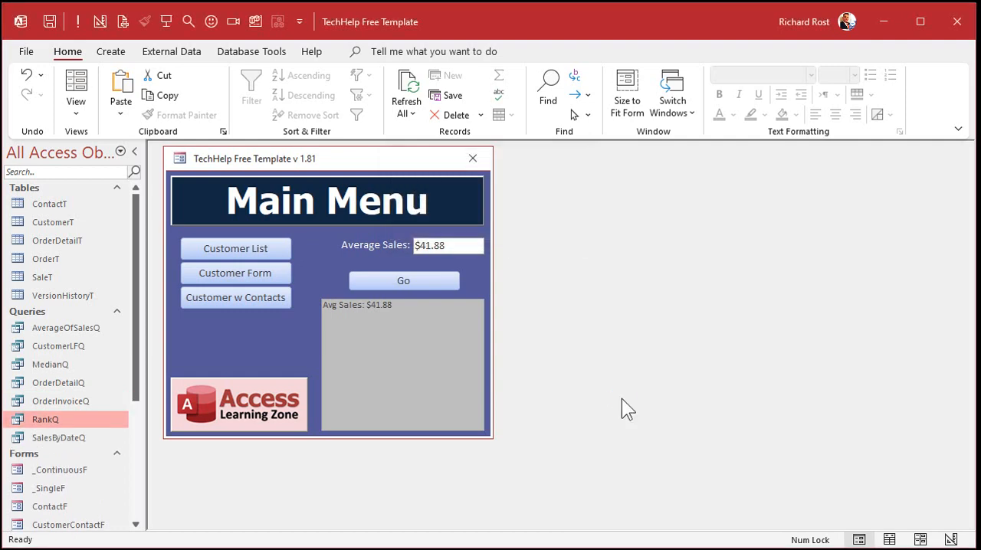
# - Open MedianQ in Design view and widen the Rank column to fit its whole expression
pyautogui.rightClick(55, 364)
pyautogui.click(137, 392)
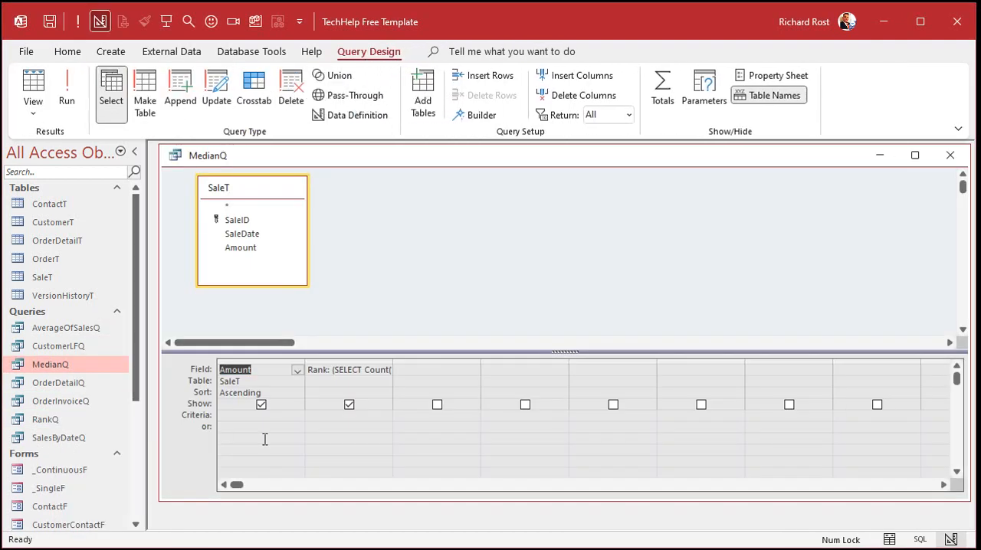
pyautogui.moveTo(393, 361); pyautogui.dragTo(619, 362)
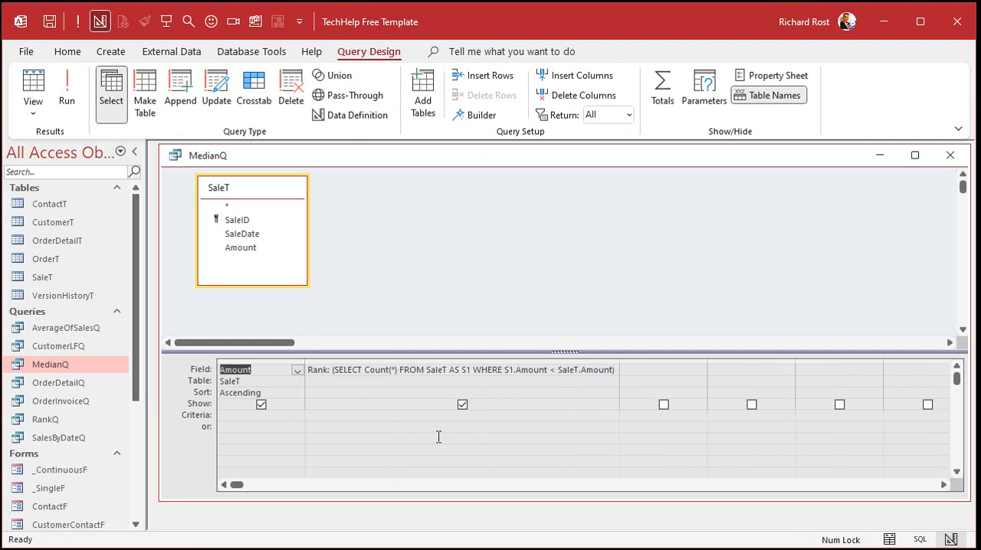
# - Enter the criteria Int((SELECT Count(*) FROM SaleT)/2) for the Rank column
pyautogui.click(321, 414)
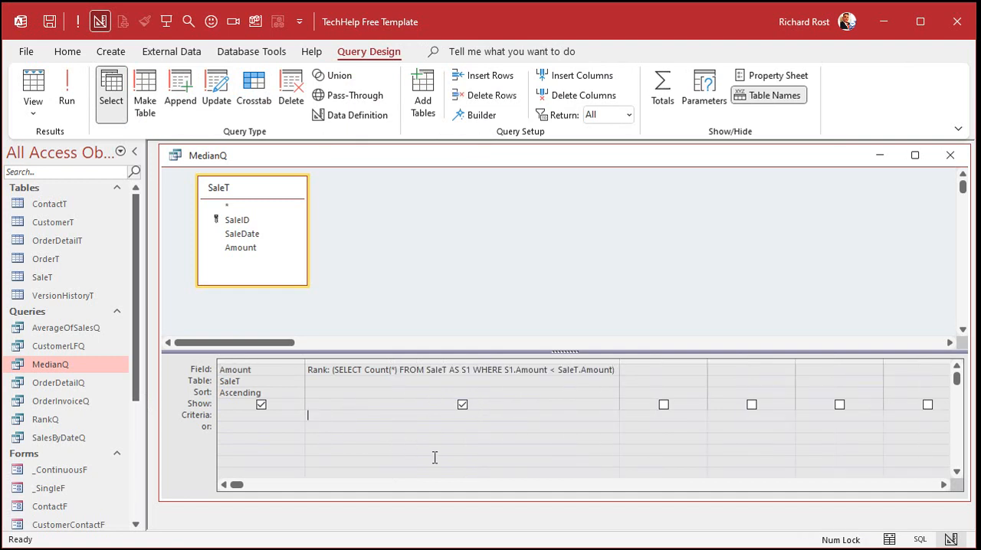
pyautogui.hotkey('shift', 'F2')
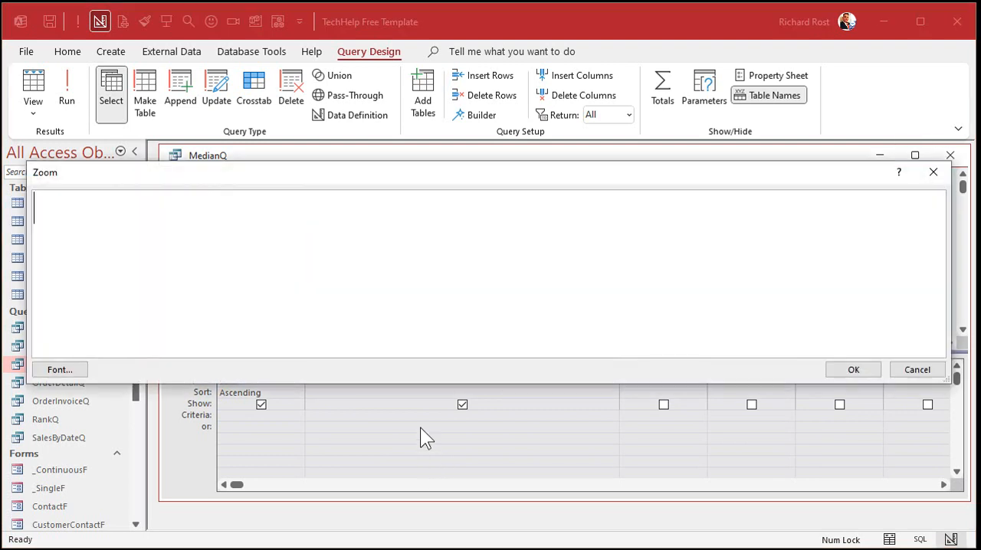
pyautogui.write('Int((')
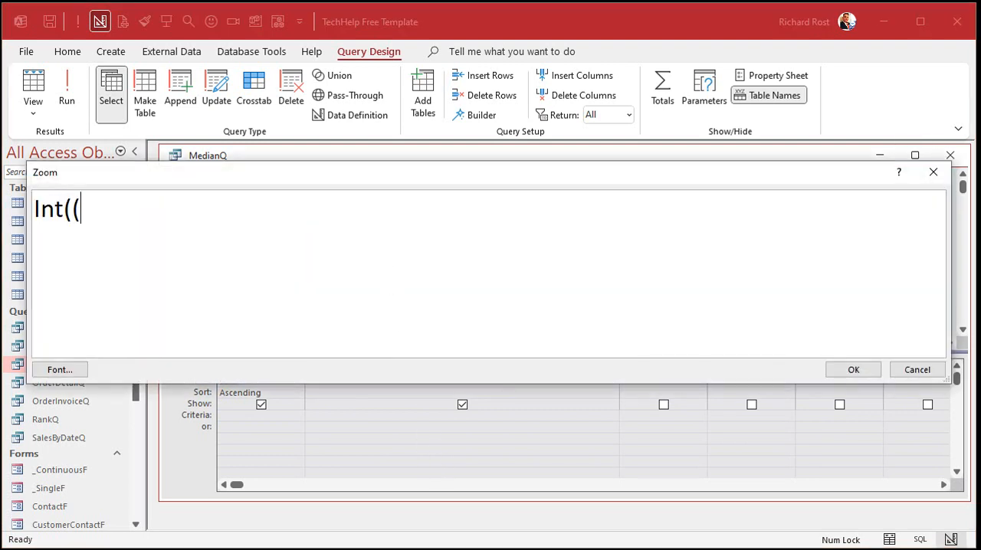
pyautogui.write('SELECT Cou')
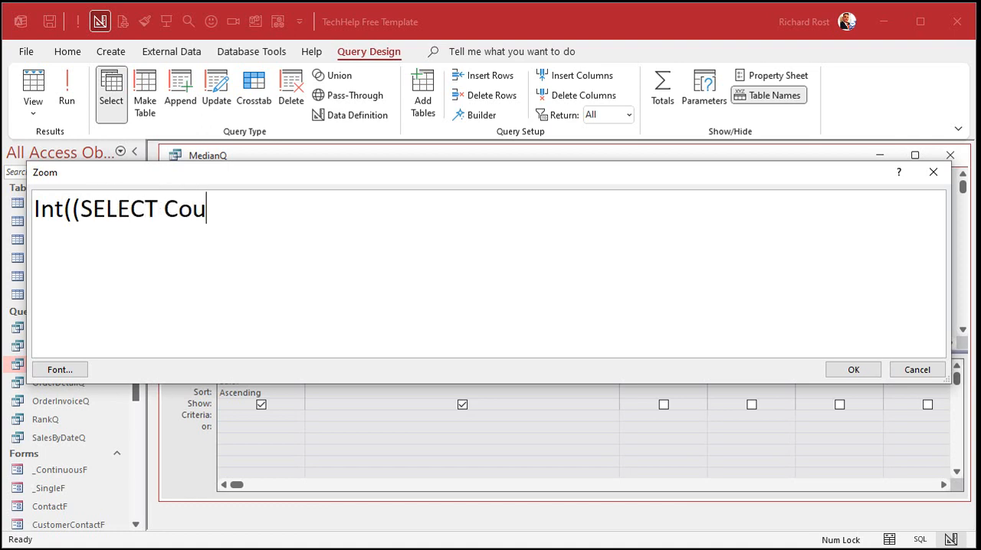
pyautogui.write('nt(*) FROM ')
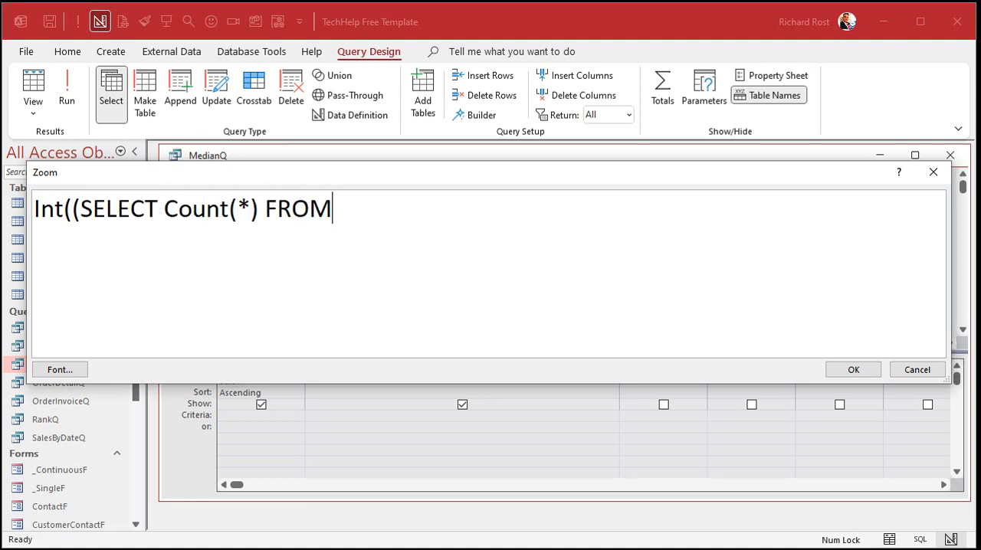
pyautogui.write('Sale')
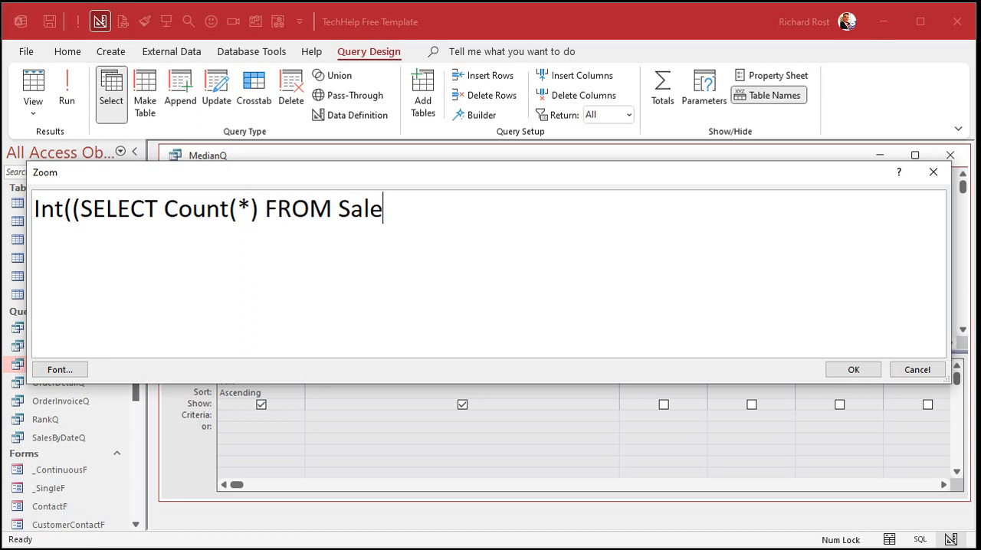
pyautogui.write('T)/2)')
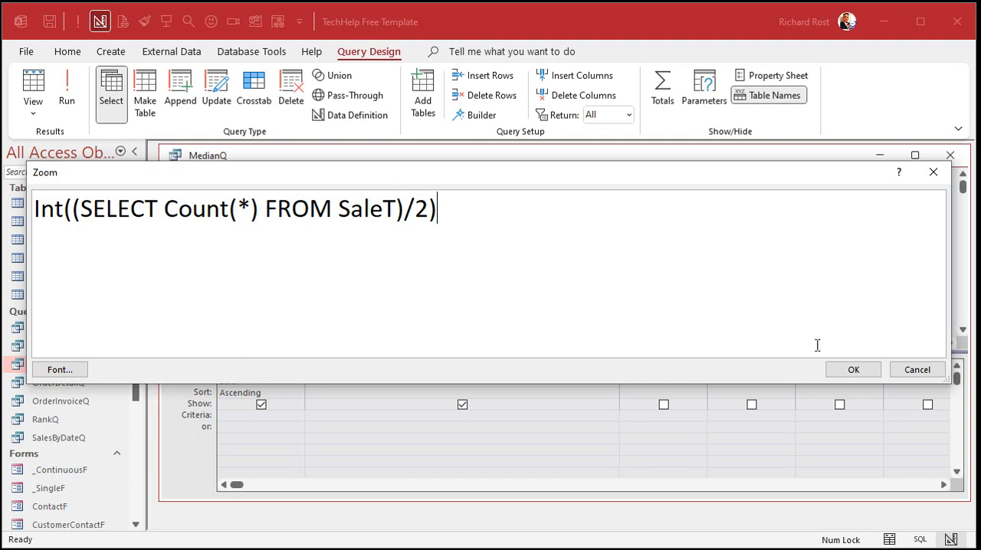
pyautogui.click(857, 372)
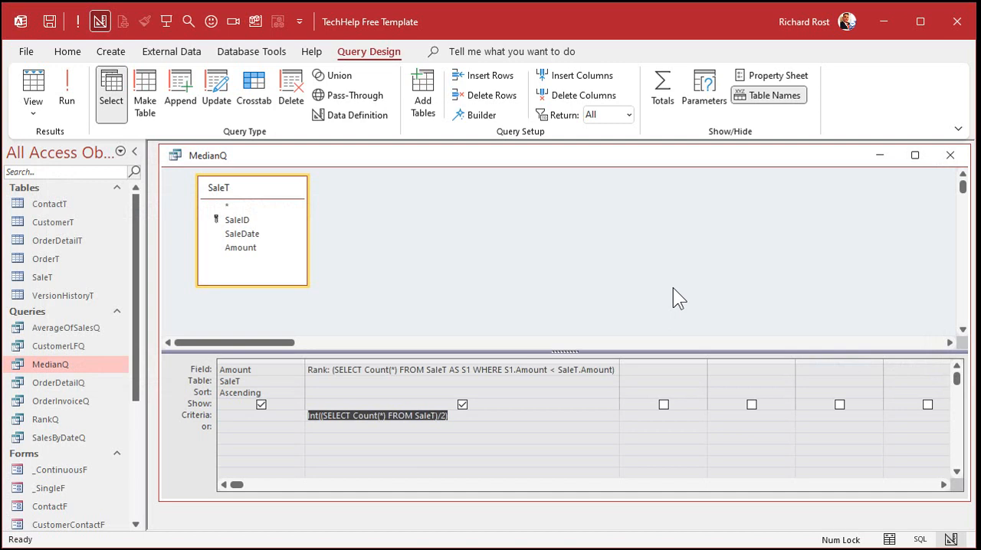
pyautogui.click(578, 274)
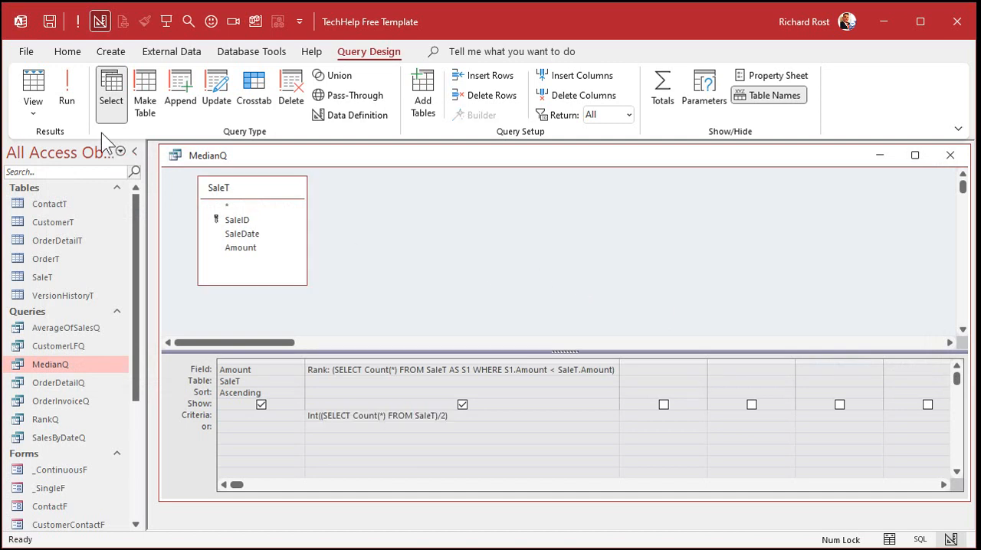
# - Run MedianQ, examine the median record it returns, and close the query
pyautogui.click(70, 88)
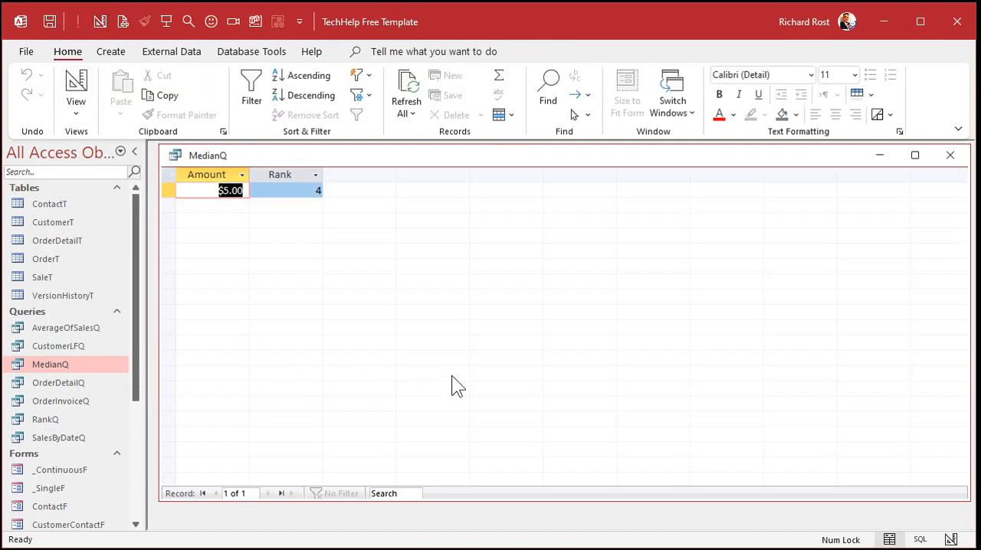
pyautogui.click(168, 190)
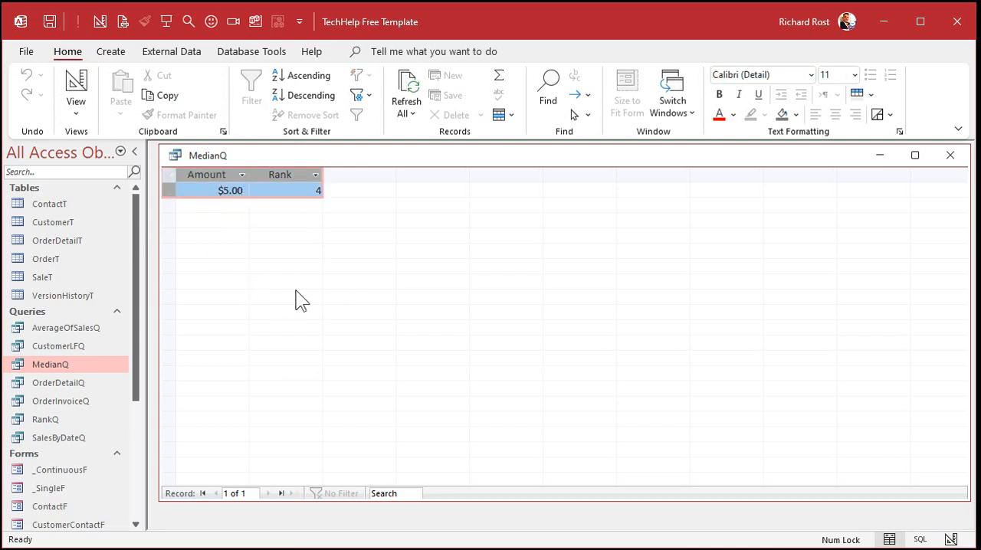
pyautogui.click(950, 156)
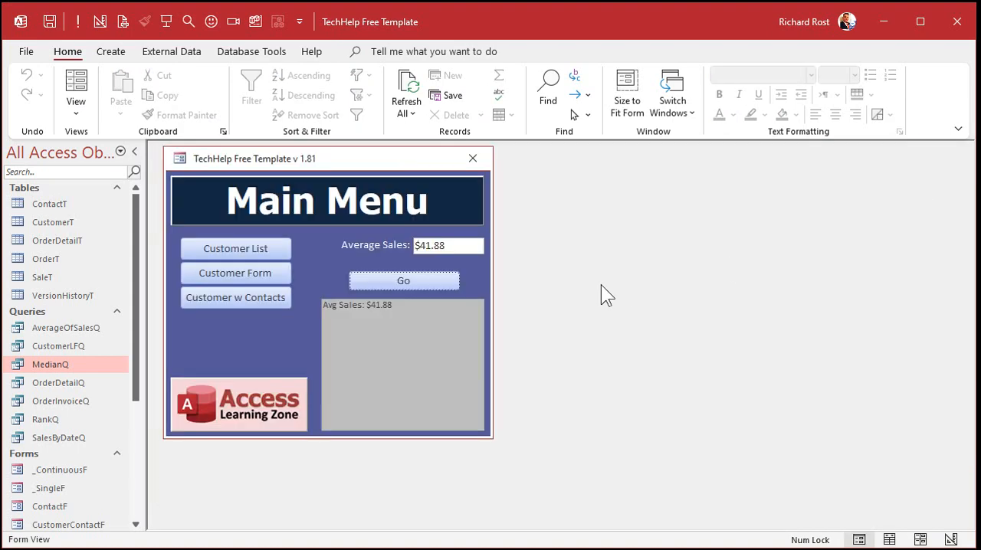
# - Open the SaleT table and add a new record with an Amount of 10
pyautogui.doubleClick(53, 276)
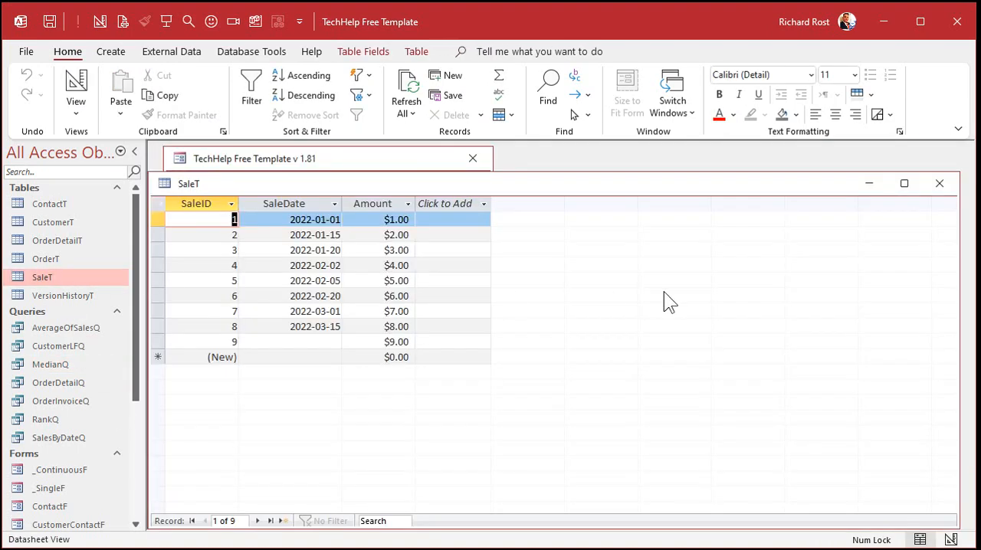
pyautogui.click(377, 357)
pyautogui.write('10')
pyautogui.press('Tab')
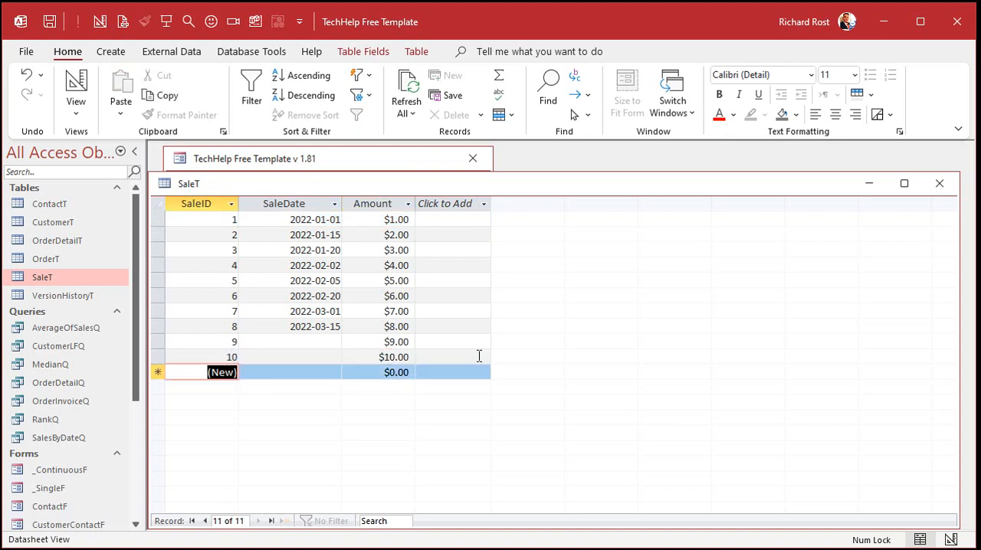
# - Open RankQ to check the ranks for all SaleT records, close it, and run MedianQ to examine its median record before closing
pyautogui.moveTo(163, 219); pyautogui.dragTo(166, 354)
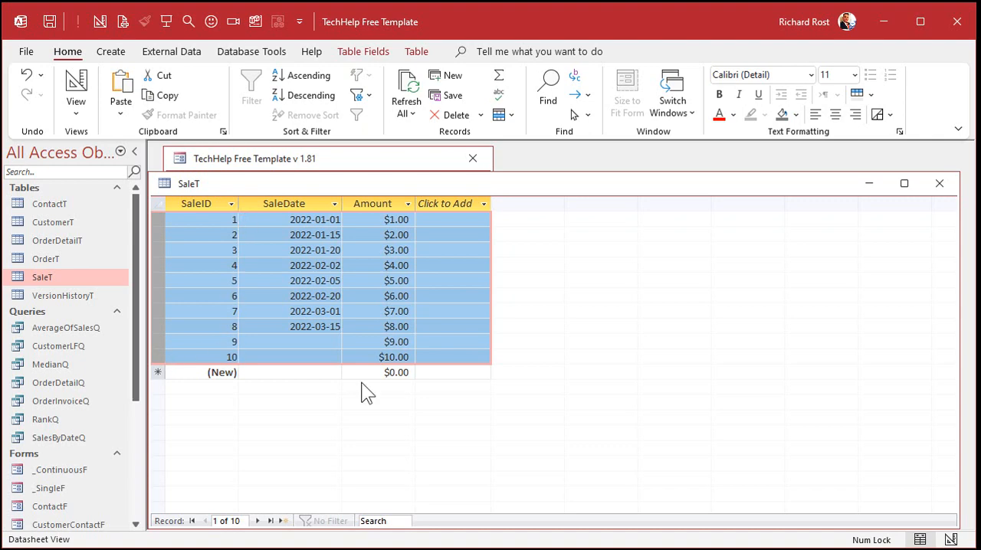
pyautogui.doubleClick(82, 419)
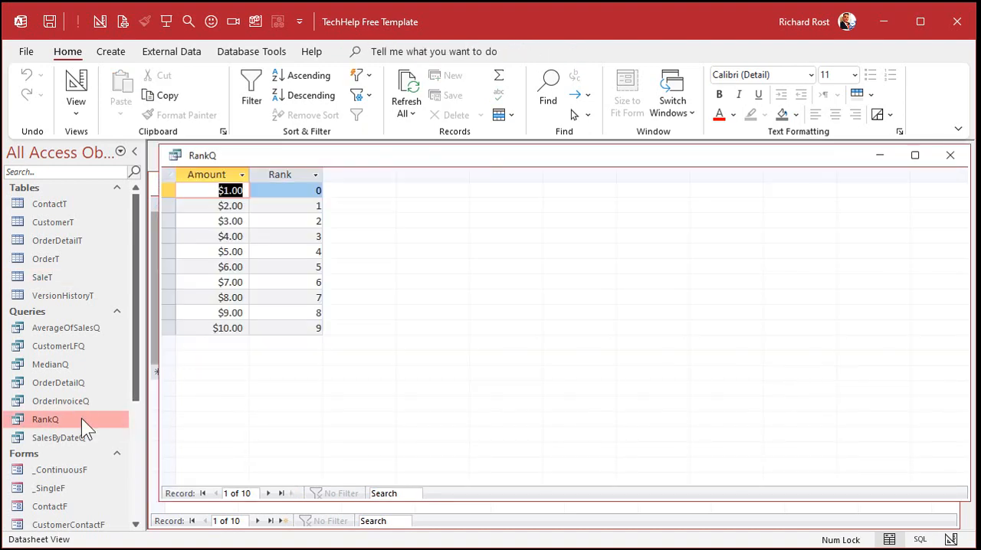
pyautogui.click(950, 154)
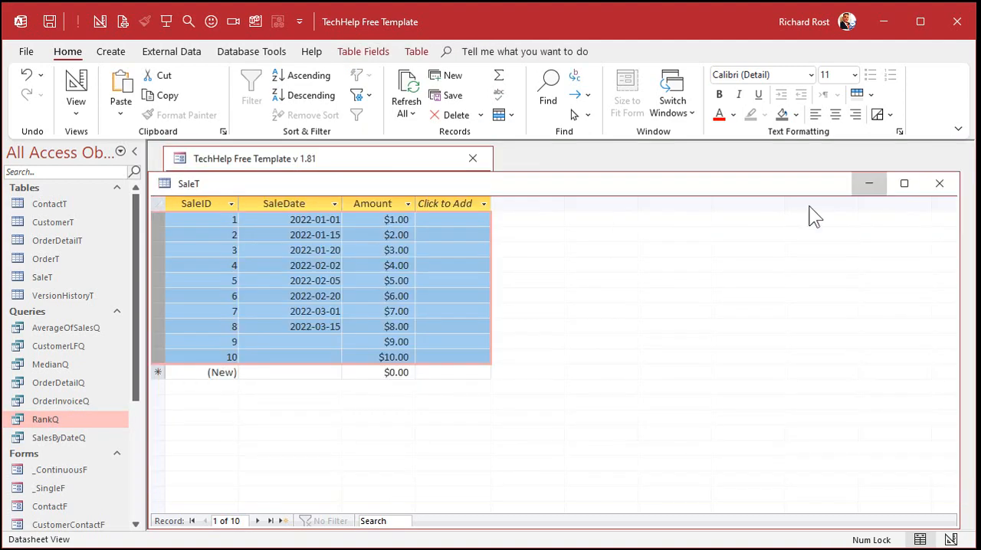
pyautogui.doubleClick(59, 365)
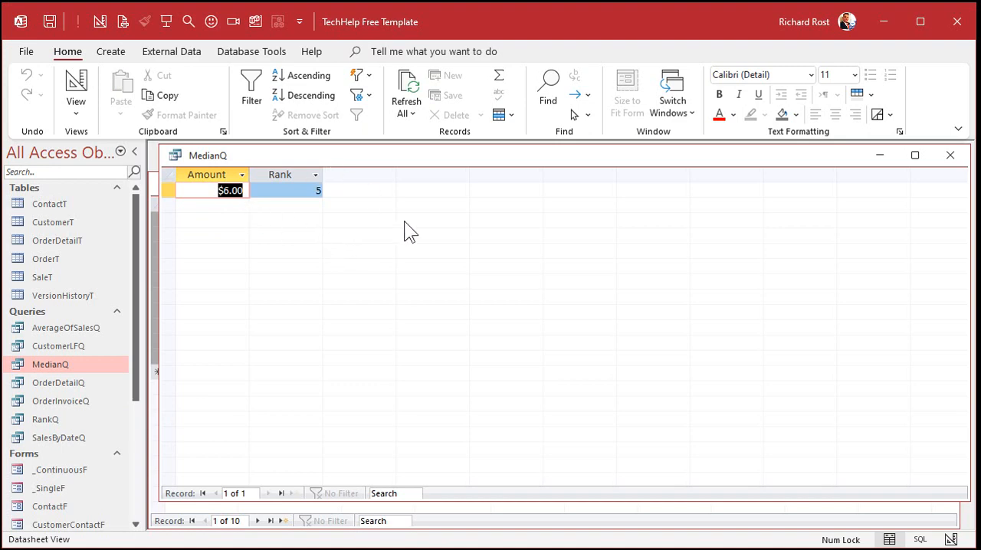
pyautogui.click(948, 157)
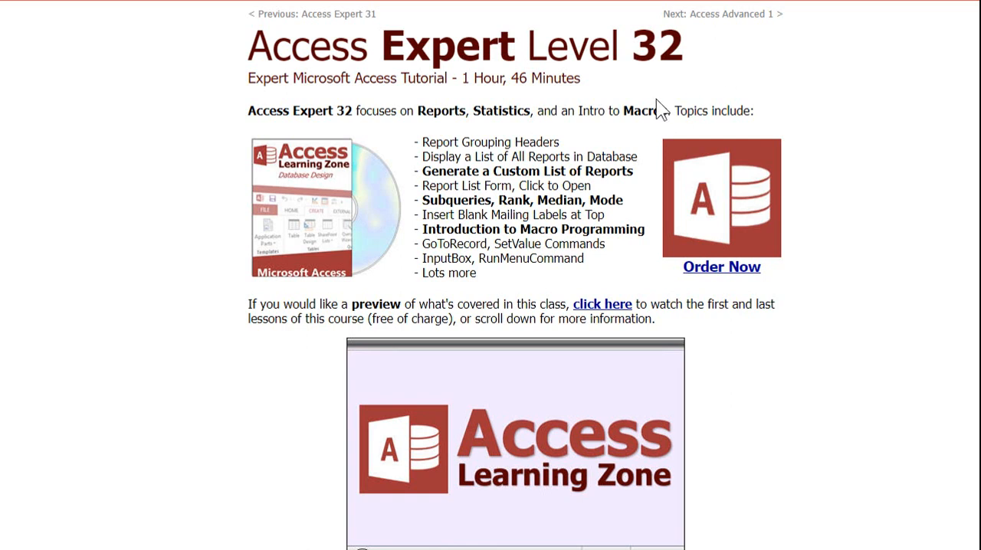
# - On the Access Expert Level 32 web page, review the Median topic and read the statistics section covering RANK, MEDIAN and MODE
pyautogui.doubleClick(559, 201)
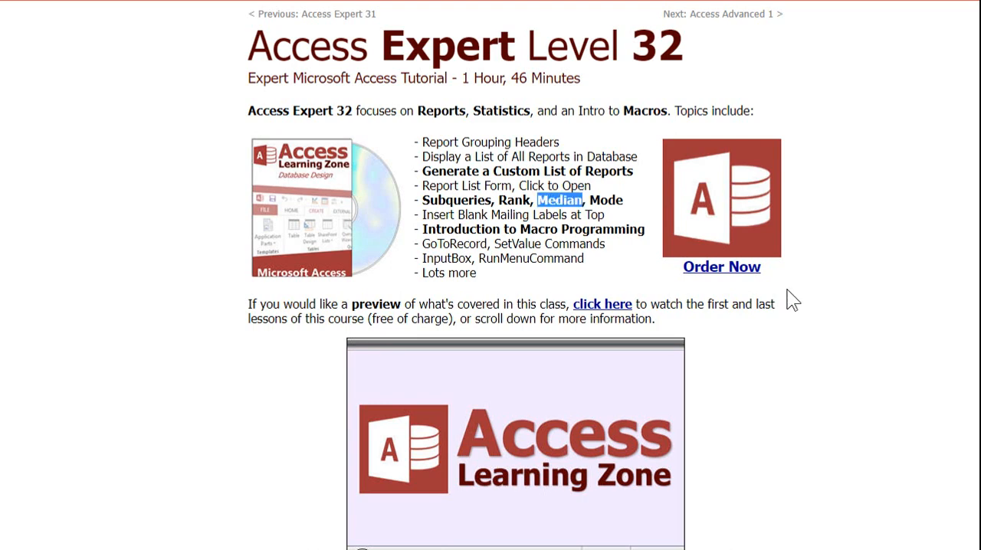
pyautogui.click(841, 198)
pyautogui.scroll(-10, 851, 207)
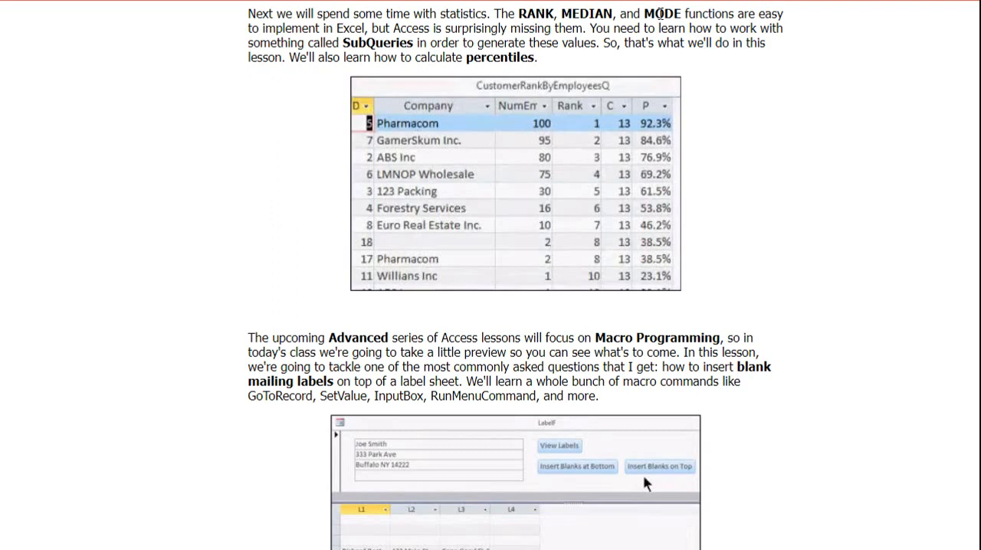
pyautogui.doubleClick(658, 17)
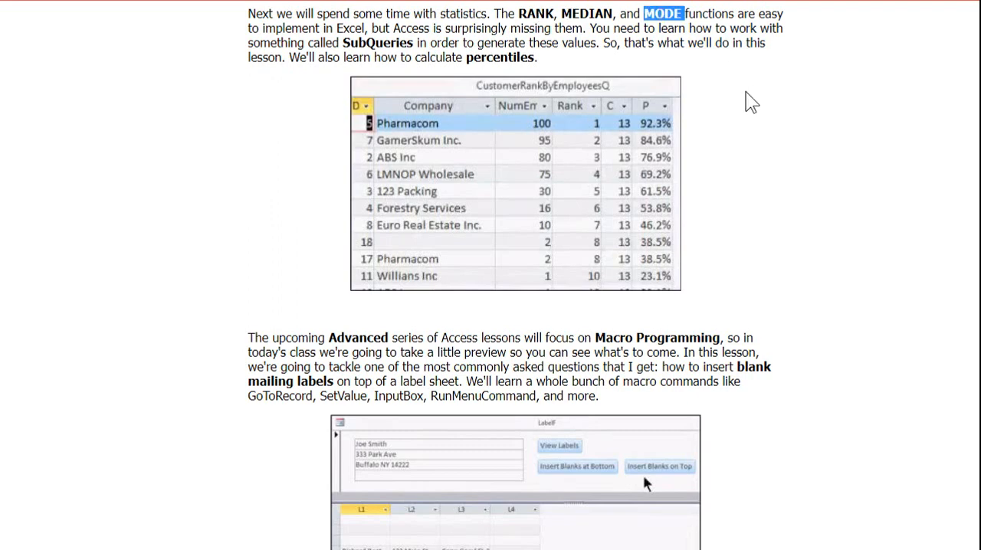